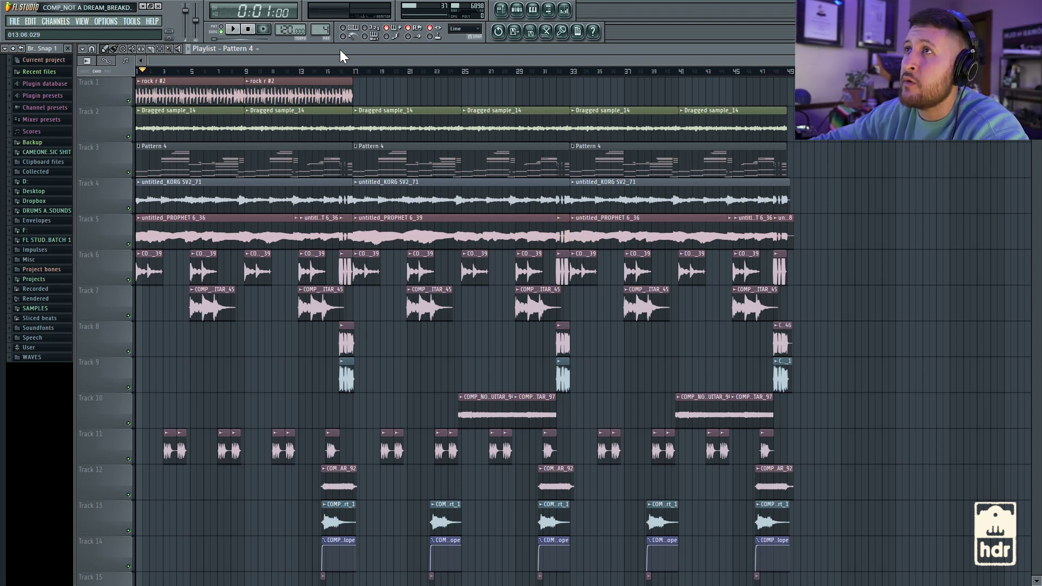
Select Track 3's Pattern 4 clips, play the song from the start and stop, then show Pattern 4's channel rack
left_click(129, 174)
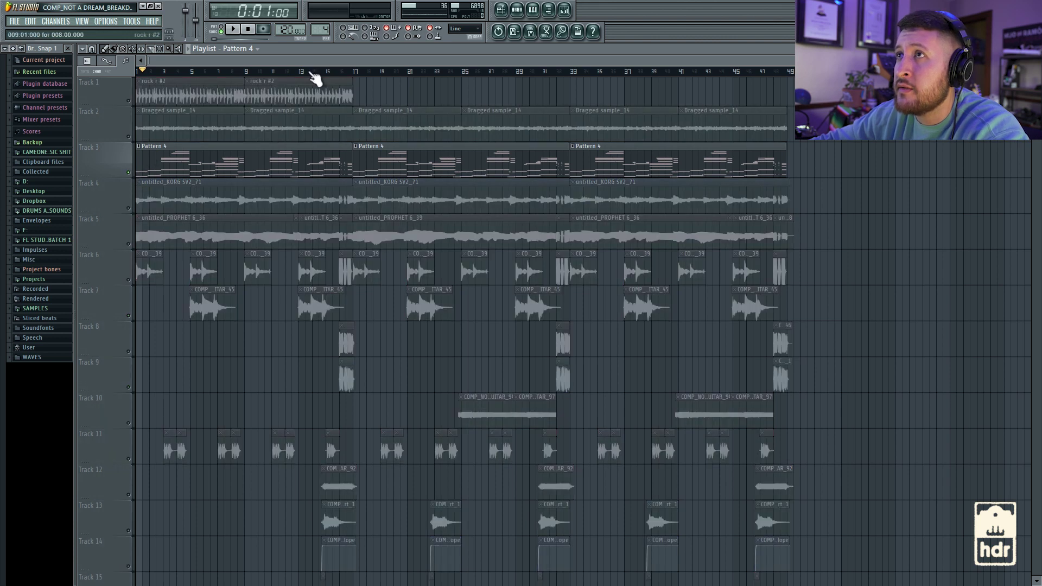
key("space")
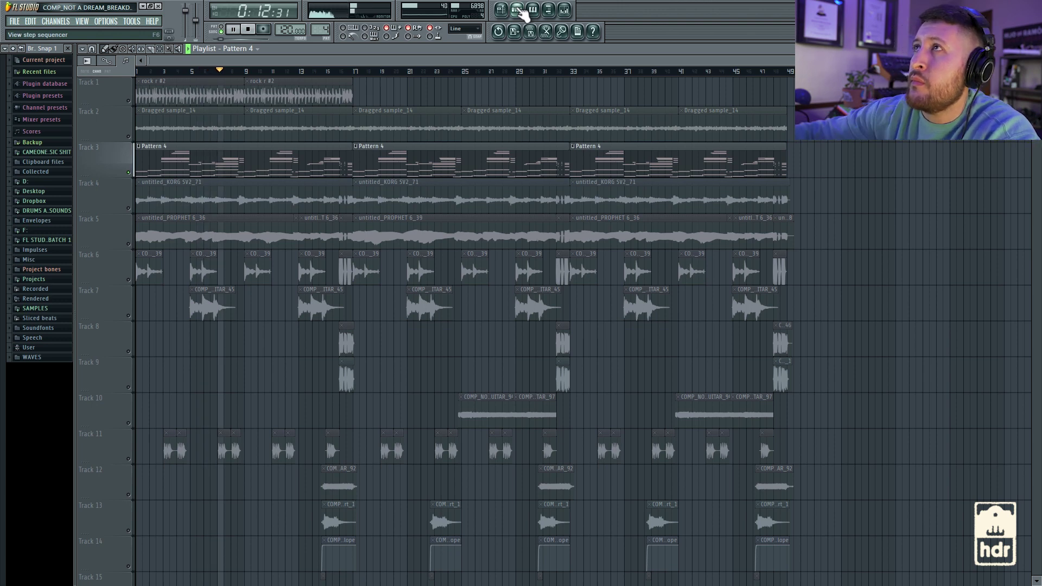
key("space")
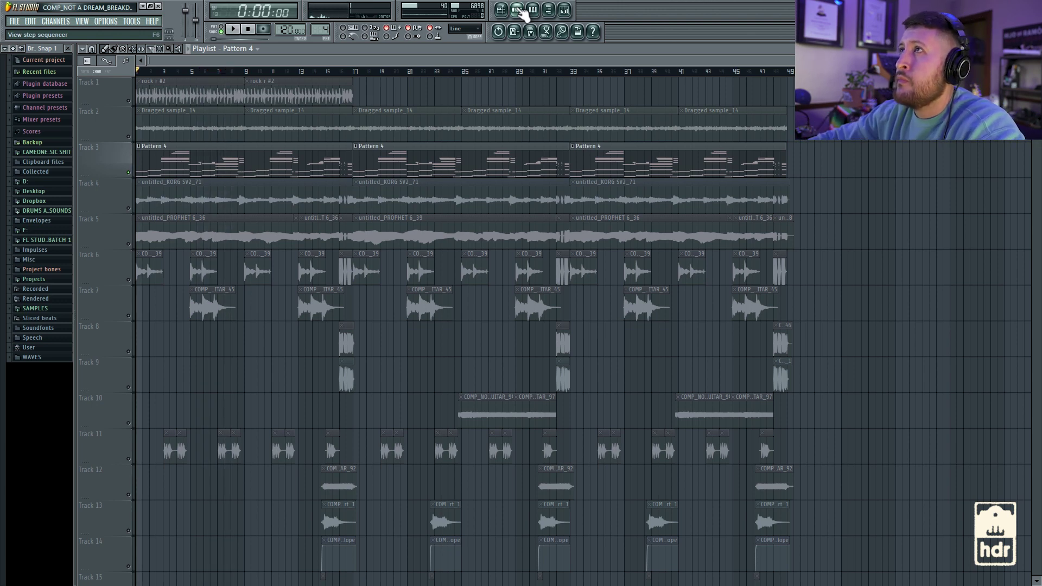
left_click(523, 12)
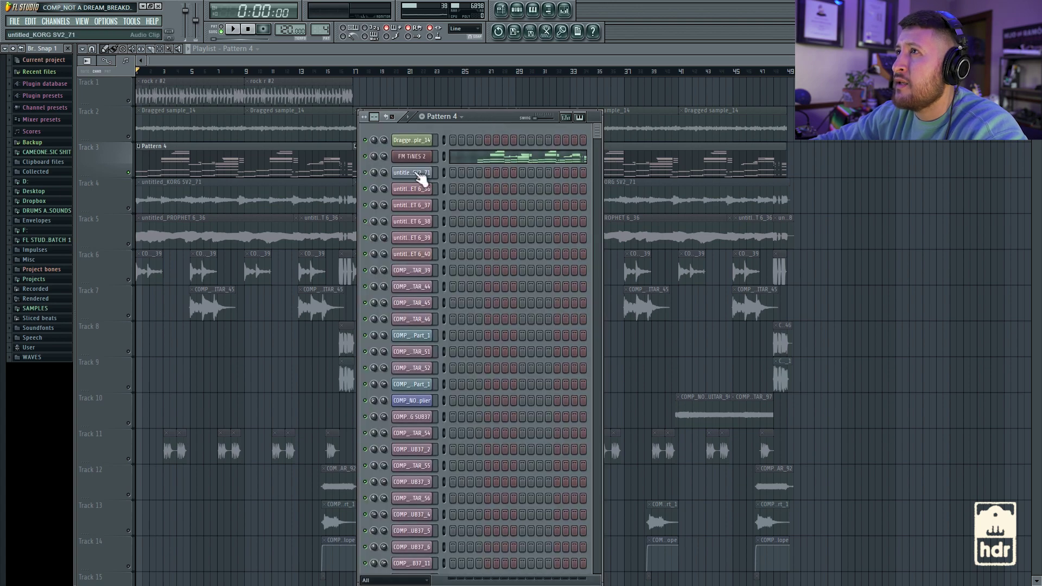
left_click(414, 161)
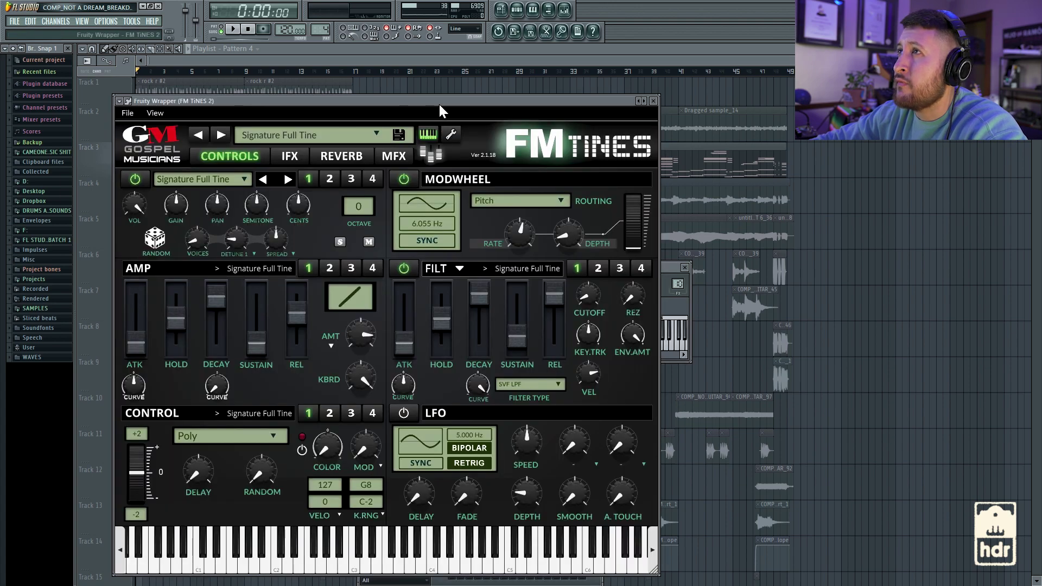
left_click_drag(440, 109, 583, 96)
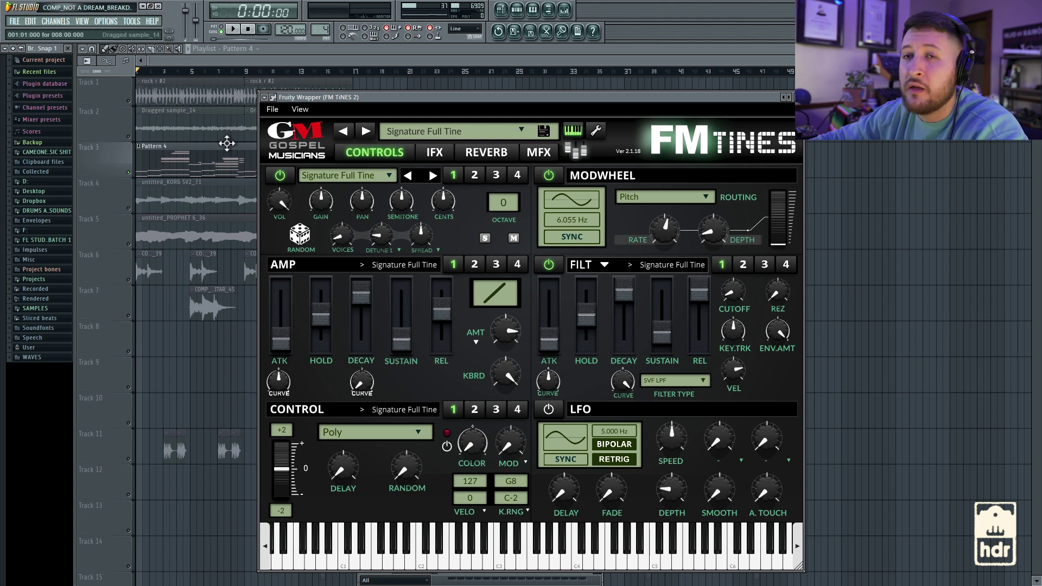
left_click(126, 100)
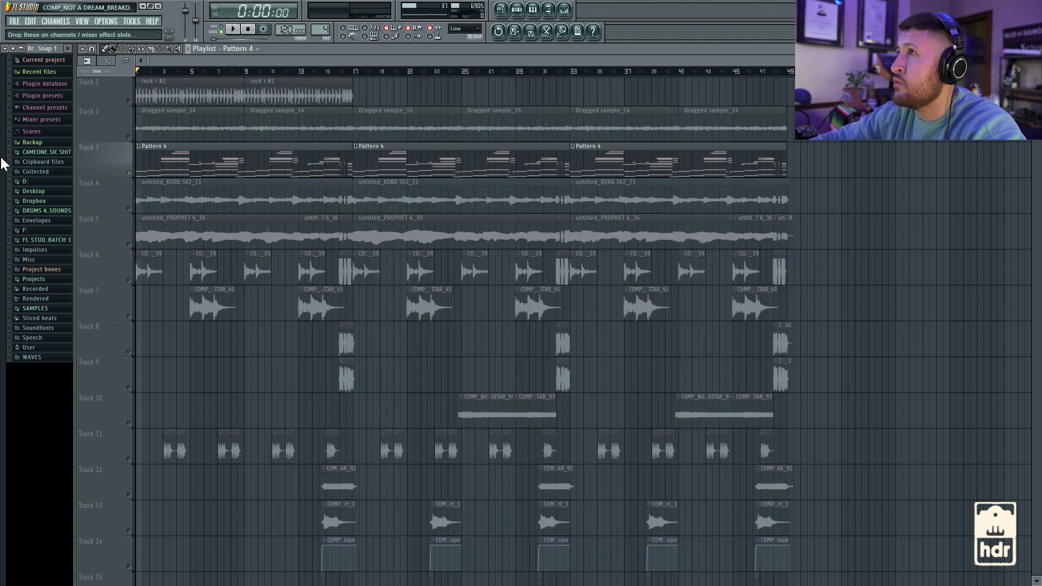
Select Track 2's Dragged sample_14 clips, play the song, and bring up the mixer on the FM TINES insert
left_click(130, 139)
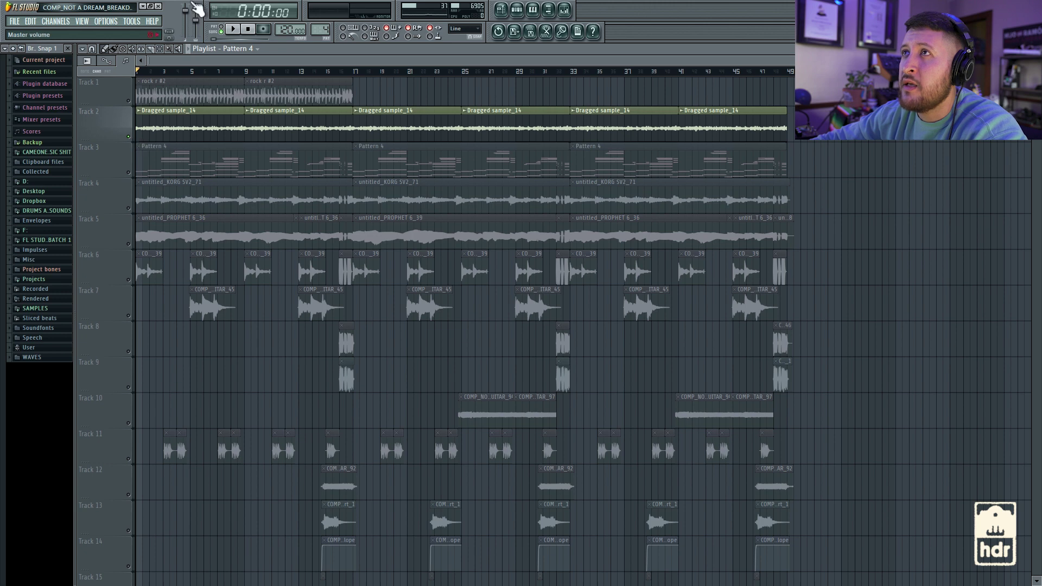
left_click(232, 29)
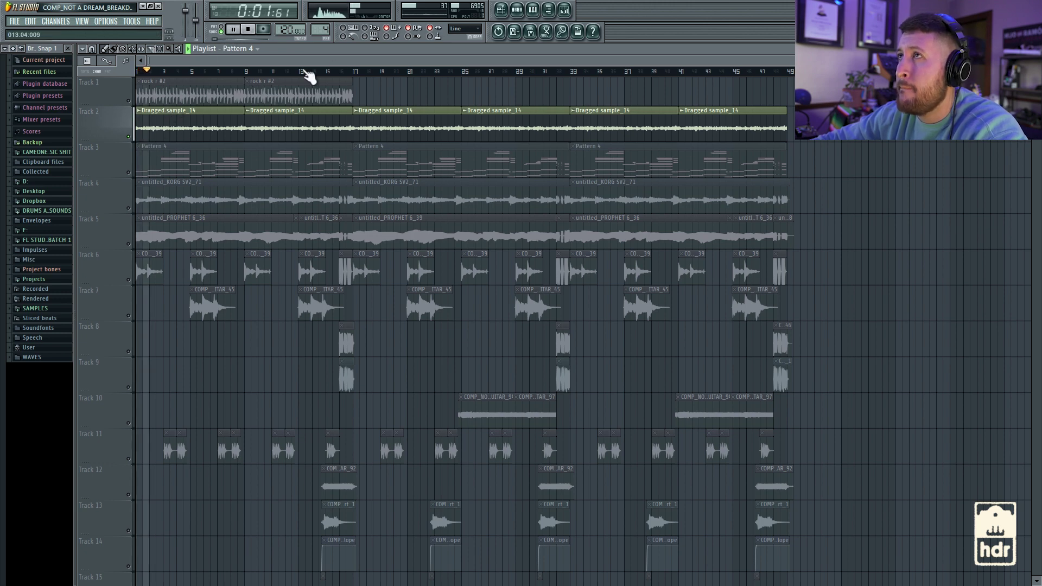
left_click(564, 9)
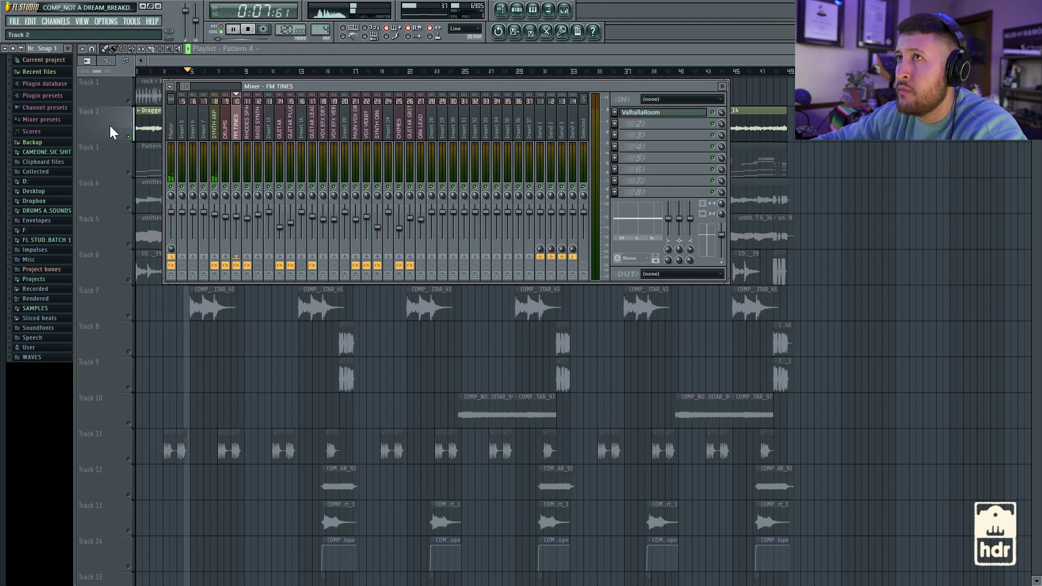
Stop playback, inspect the SYNTH ARP insert's Stardust 201 Tape Echo, then close it and the mixer
left_click(216, 133)
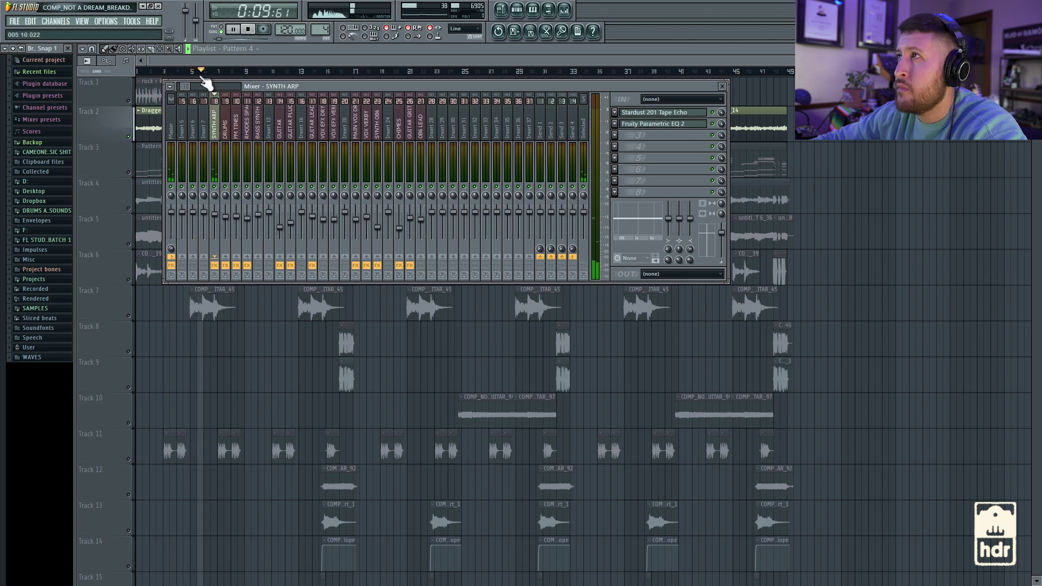
key("space")
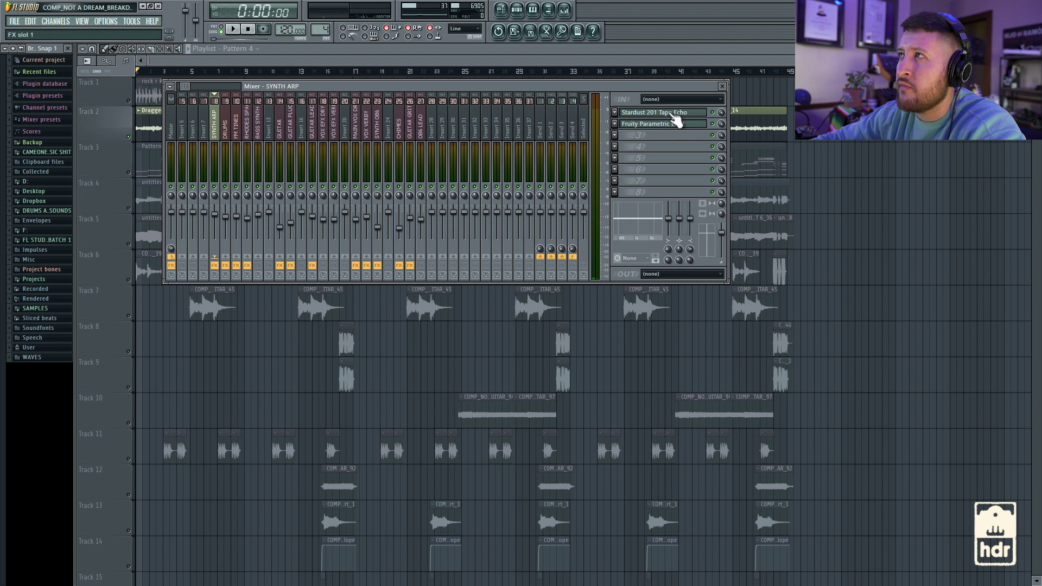
left_click(675, 113)
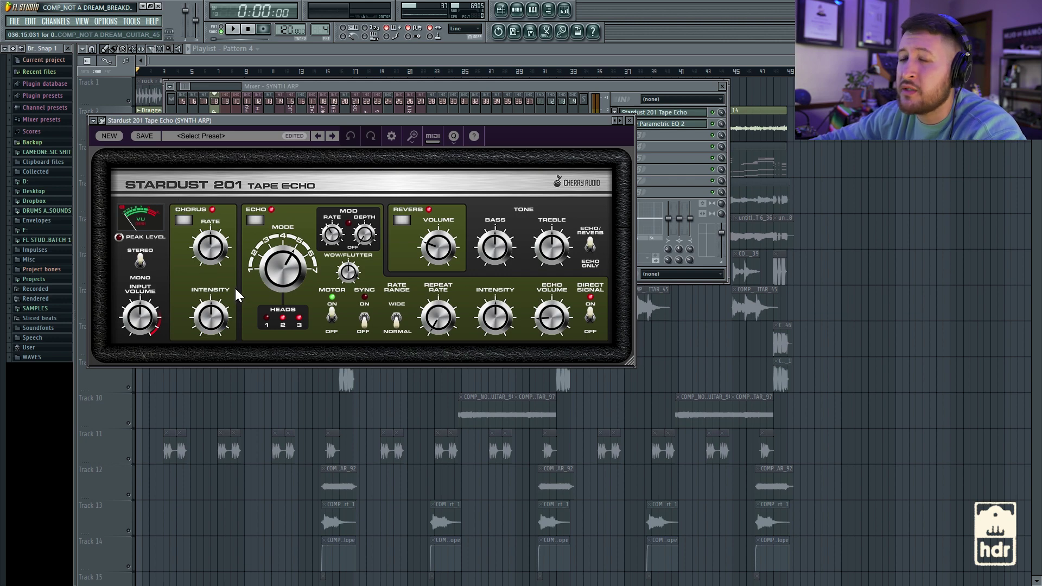
left_click(634, 123)
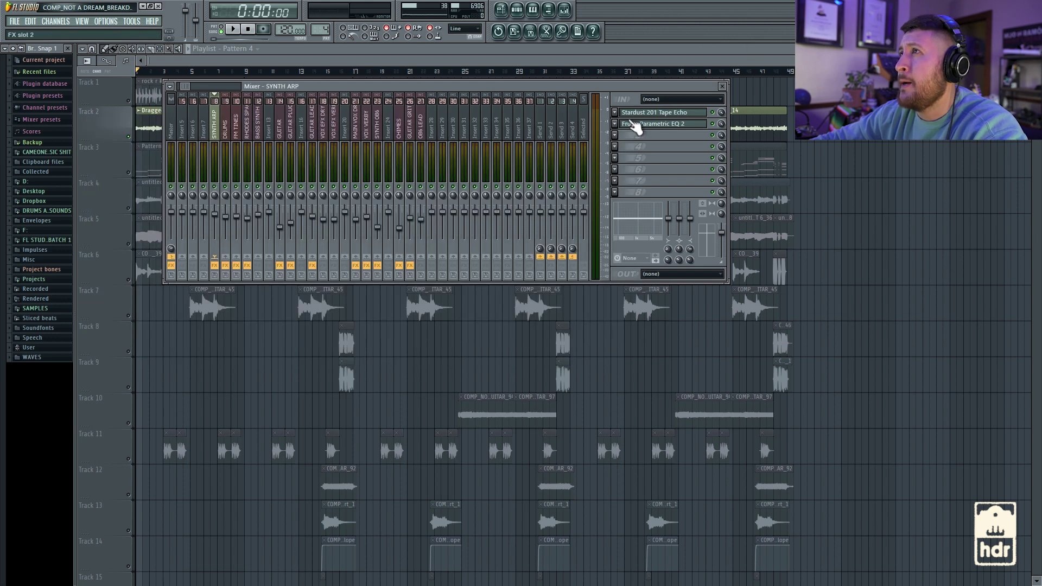
left_click(159, 181)
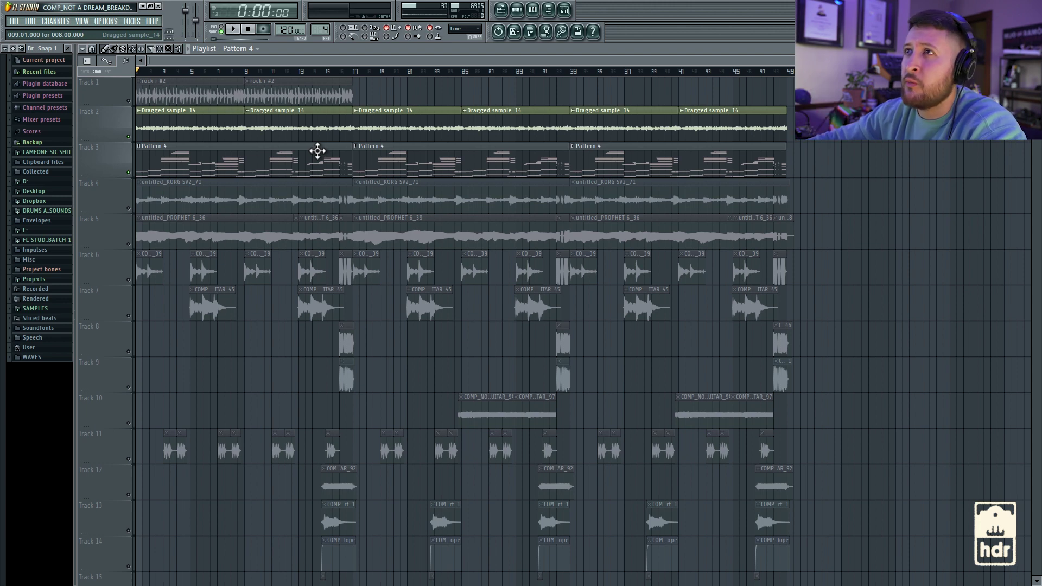
key("space")
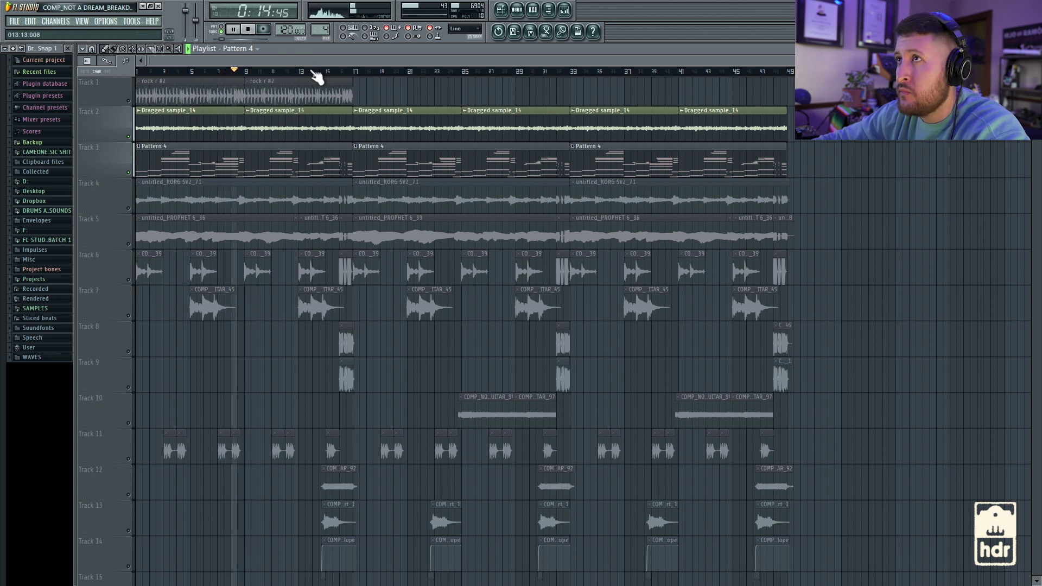
key("space")
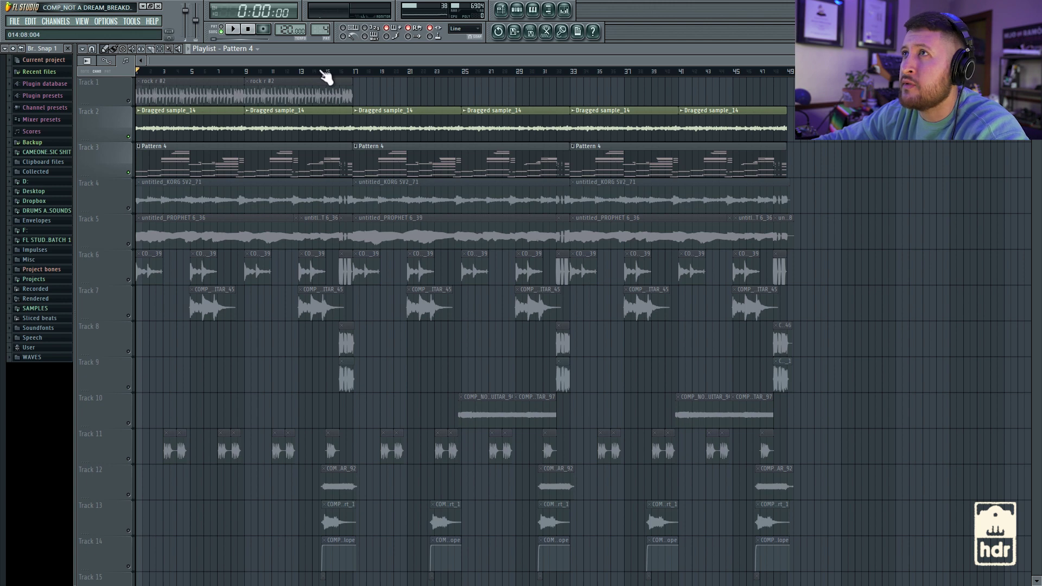
left_click(302, 73)
key("space")
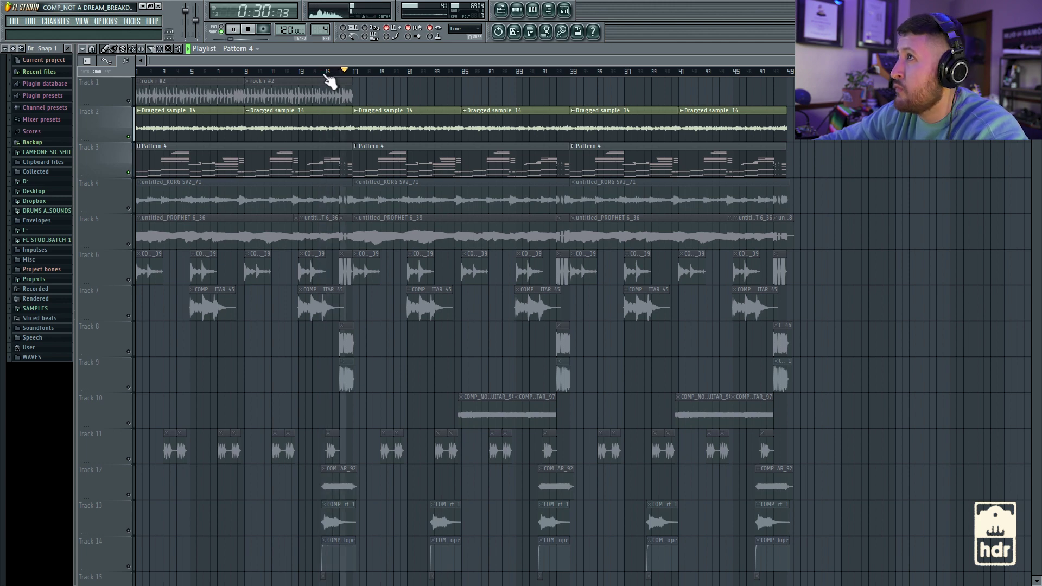
key("space")
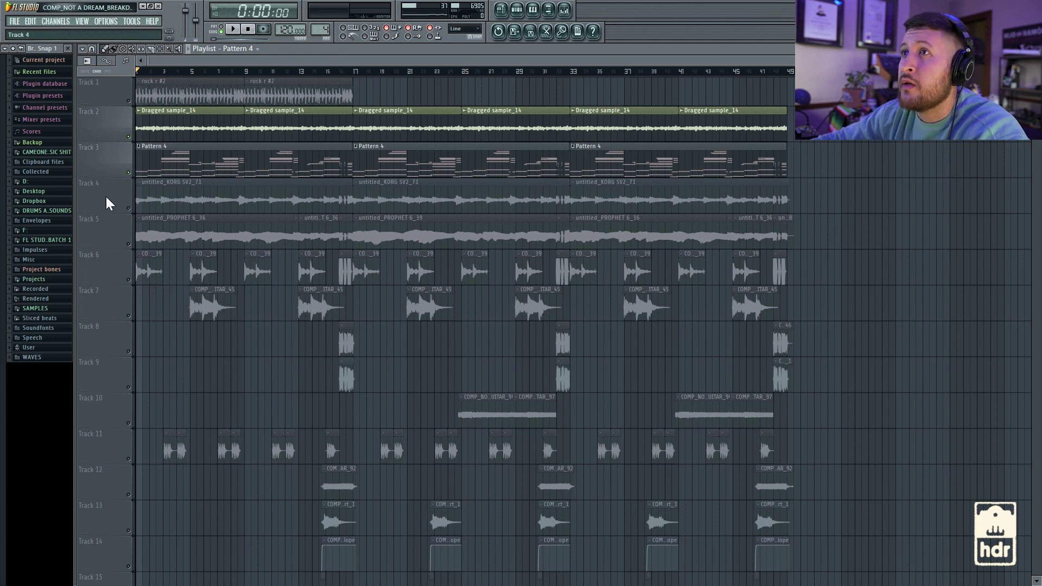
Select Track 4's untitled_KORG SV2_71 clips, check the mixer briefly, and play the song from the start
left_click(102, 212)
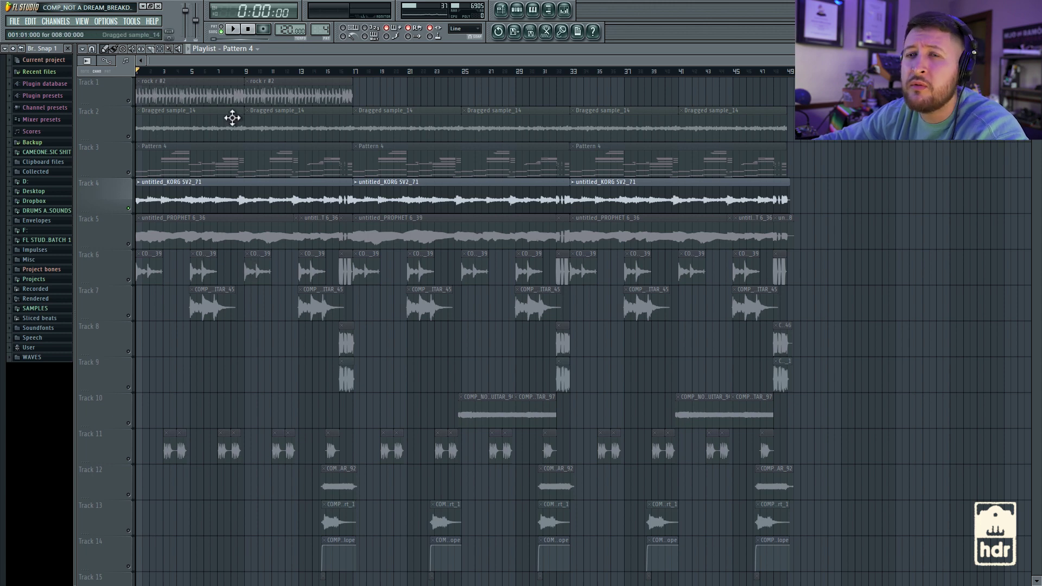
left_click(565, 11)
key("F9")
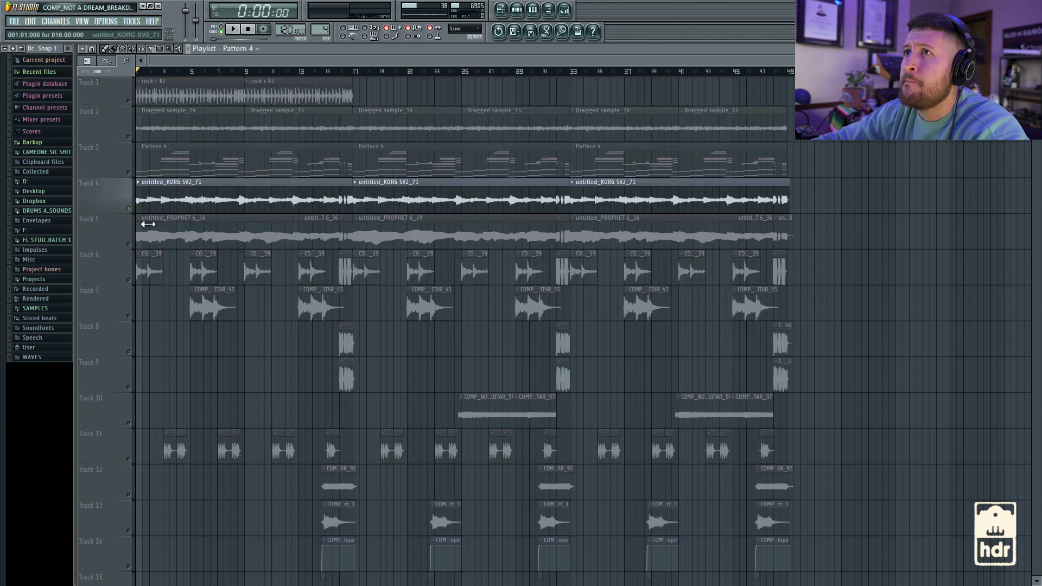
key("space")
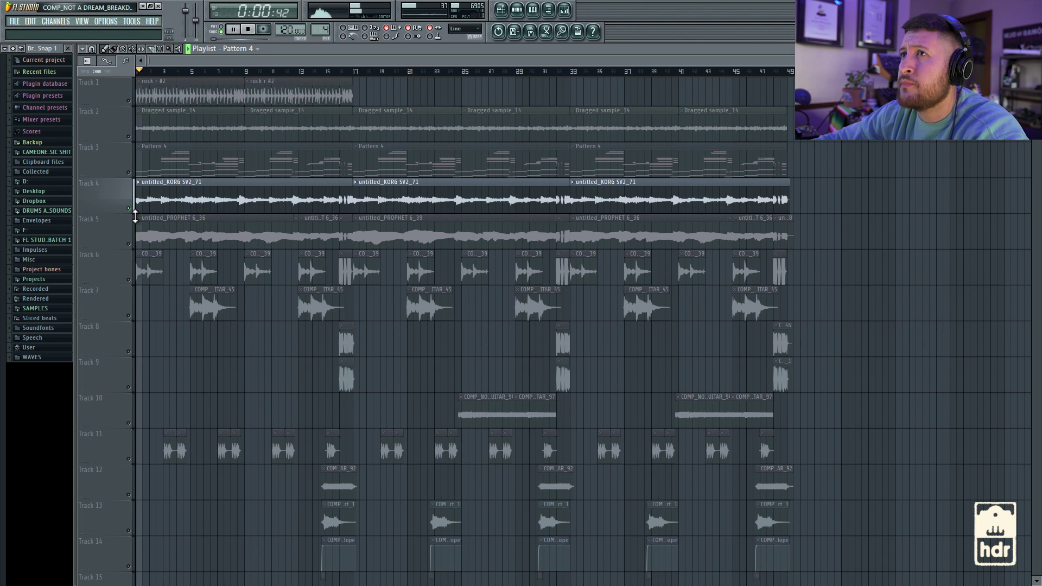
key("space")
left_click(564, 10)
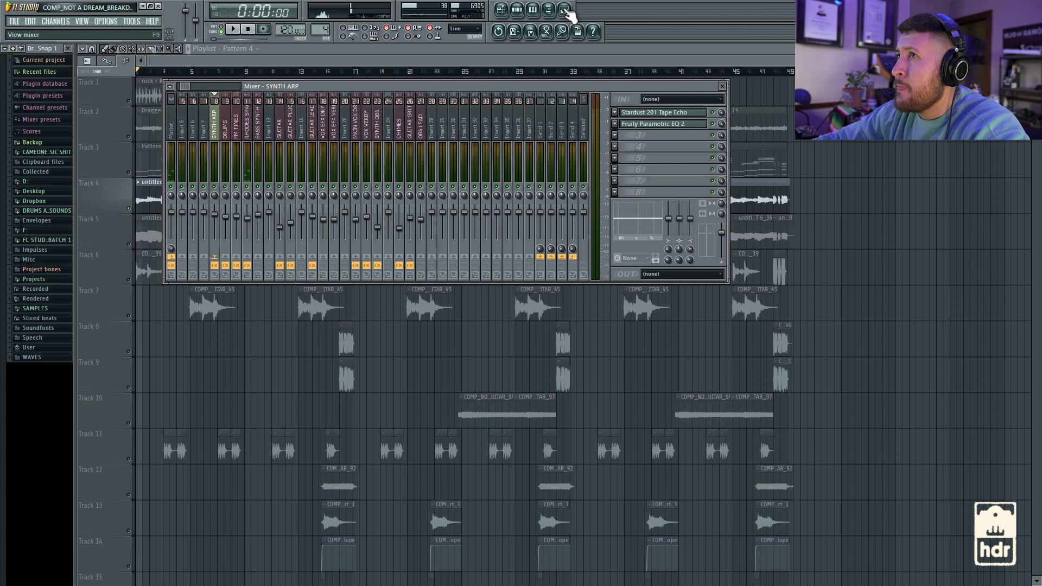
left_click(250, 136)
left_click(658, 114)
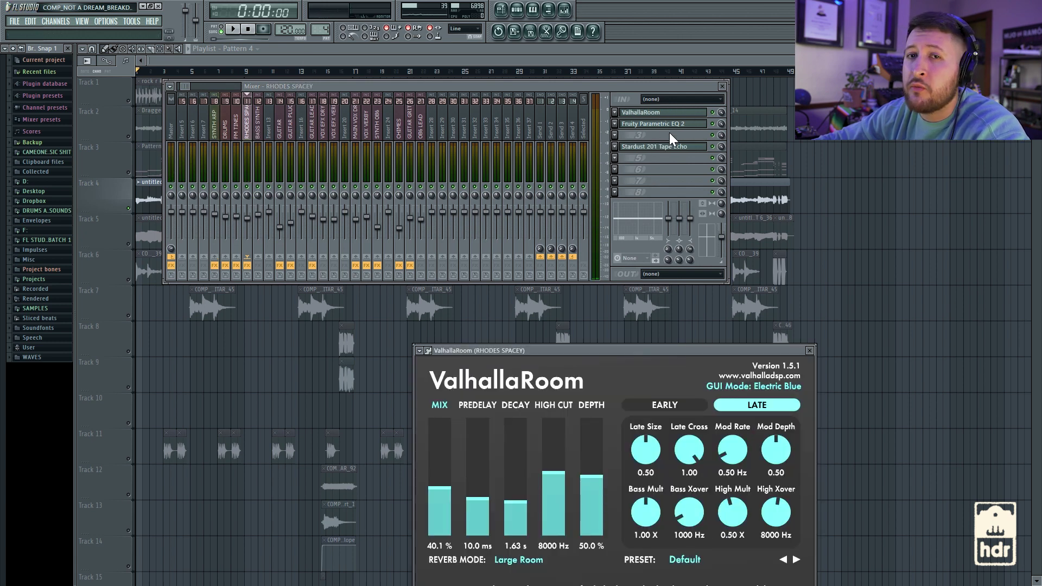
left_click(639, 126)
left_click(473, 173)
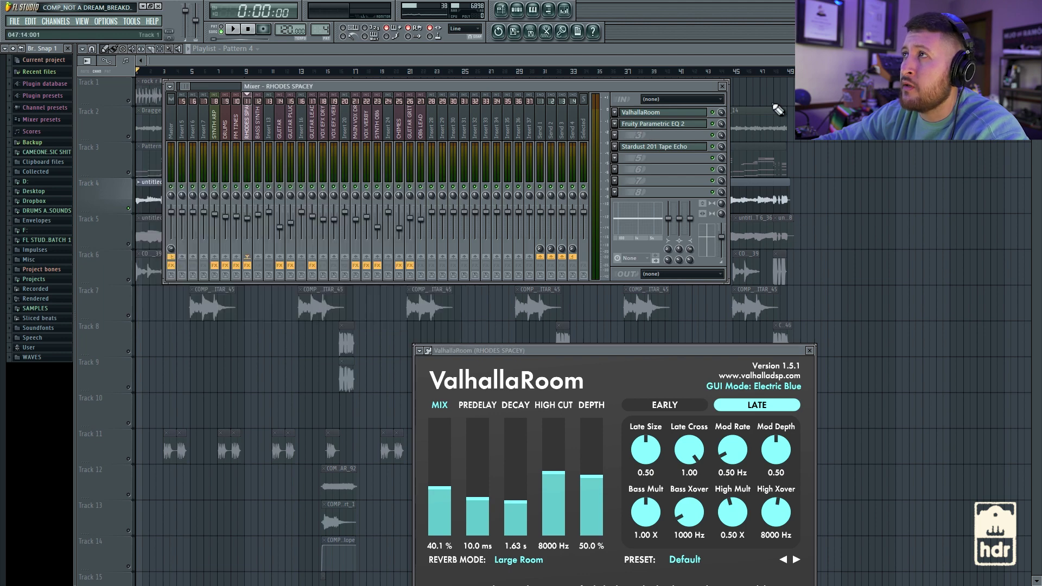
left_click(662, 149)
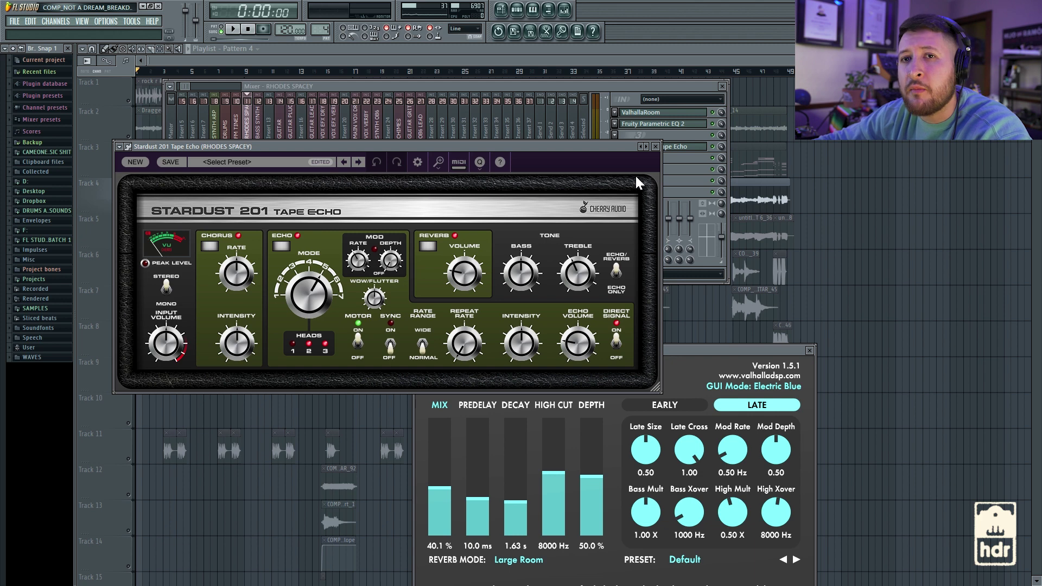
left_click(655, 146)
left_click(607, 54)
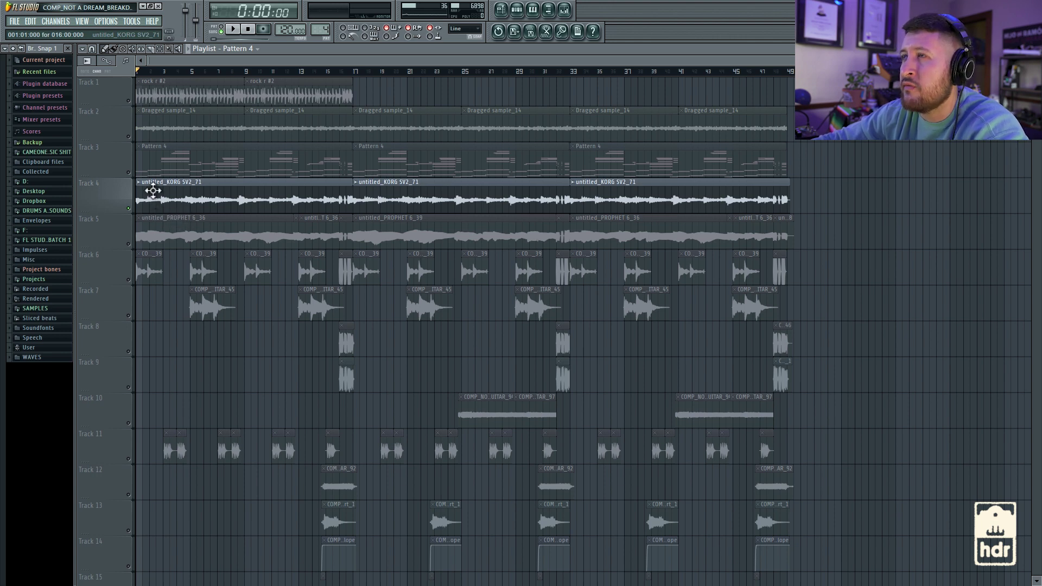
Play Track 2's clips, unmute Track 3's Pattern 4 clips during playback, then stop
left_click(129, 137)
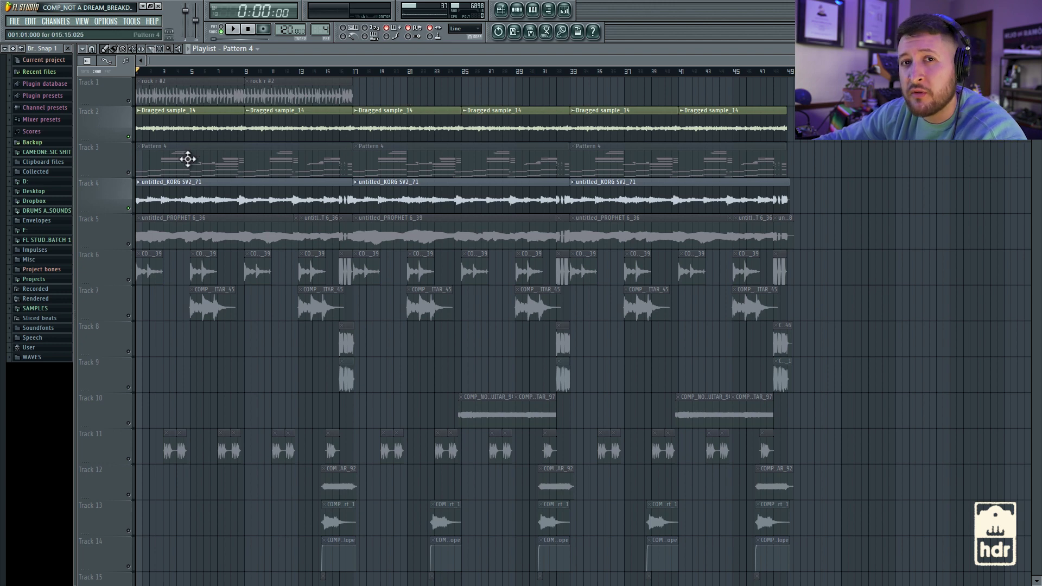
key("space")
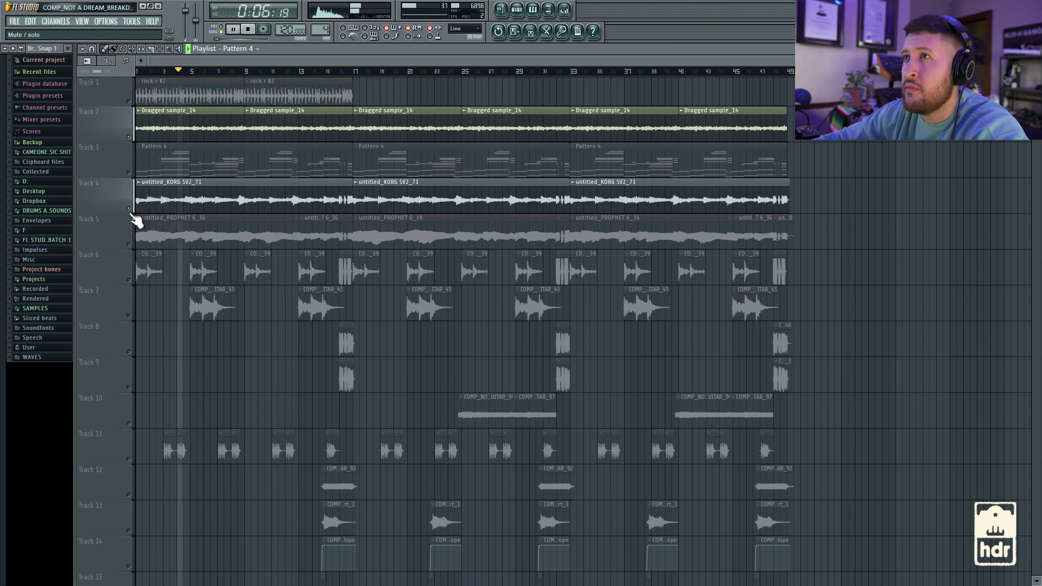
left_click(128, 172)
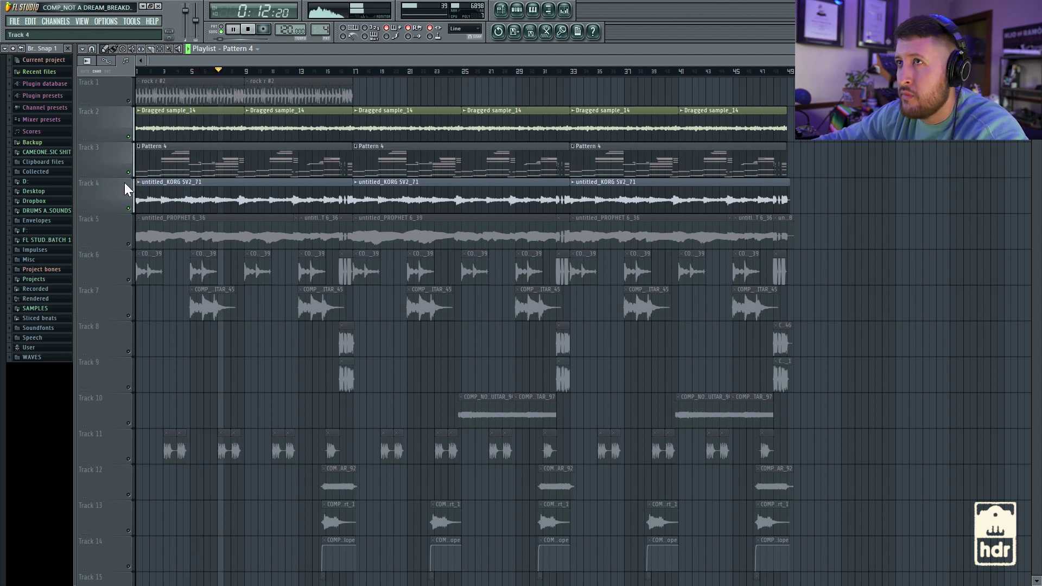
key("space")
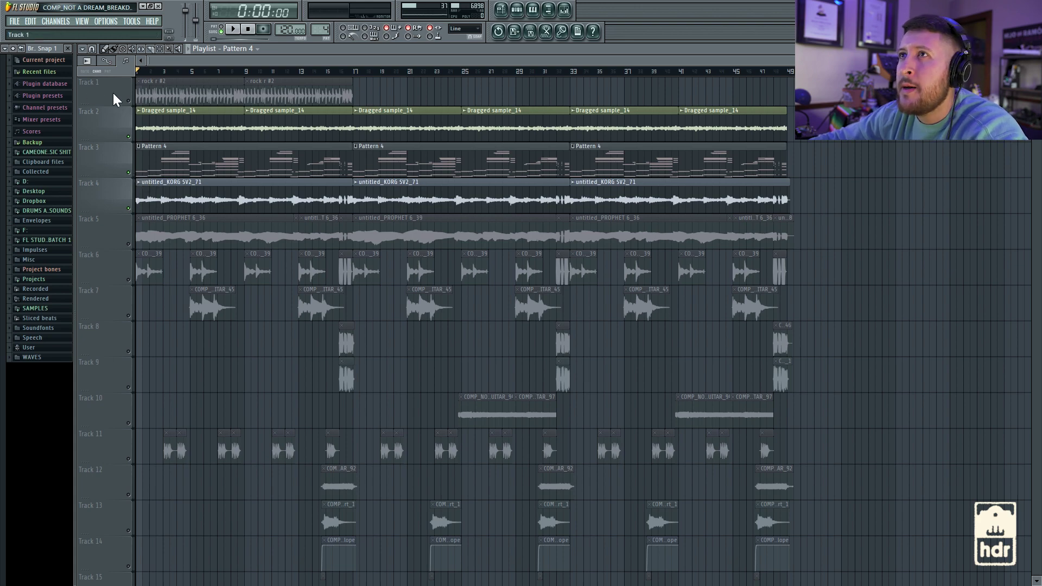
Select Track 5's Prophet synth clips and check the synth effects in the mixer before closing it
scroll(315, 244, "down", 3)
scroll(304, 266, "up", 3)
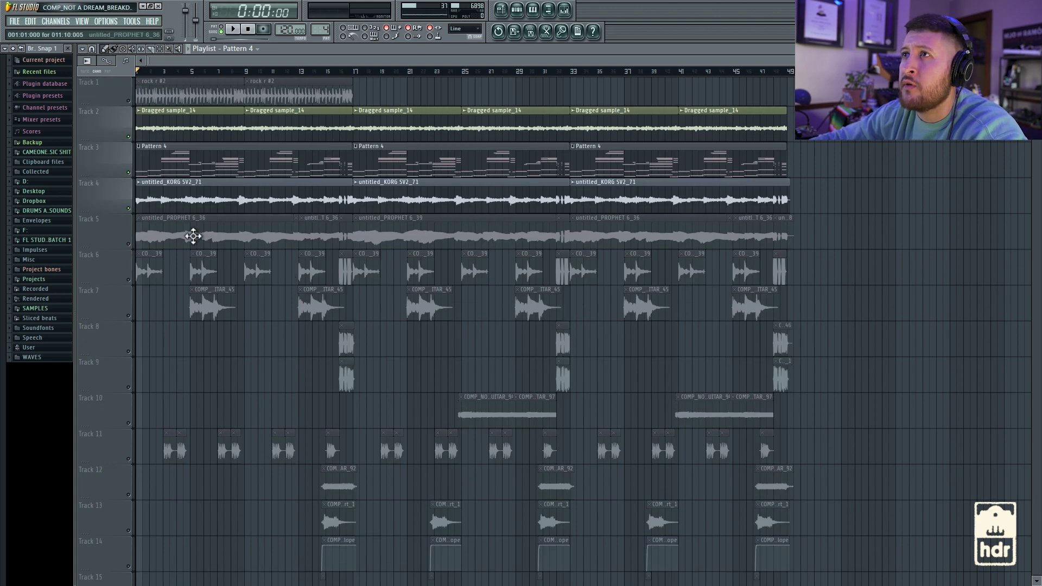
left_click(132, 249)
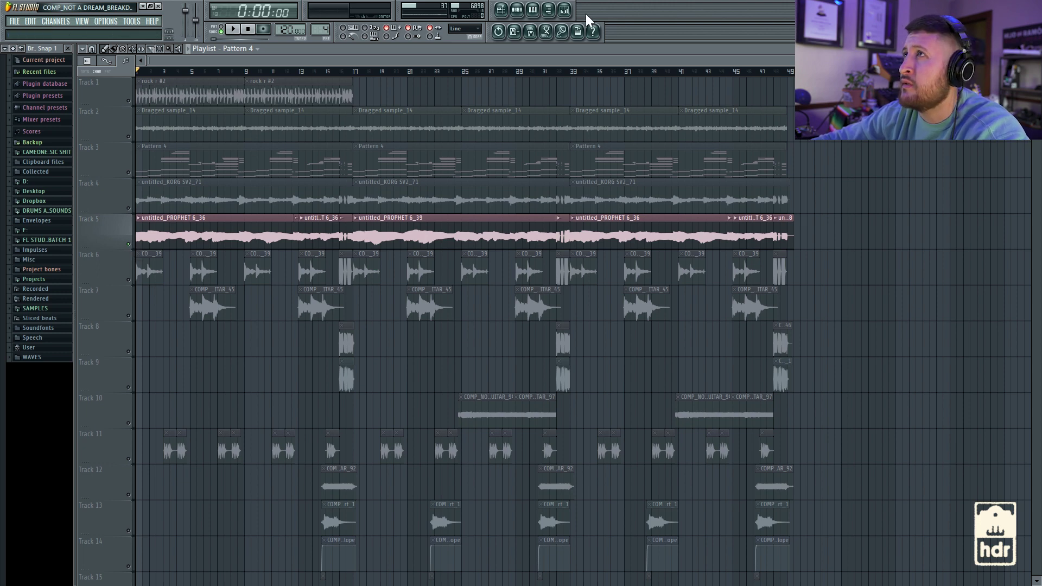
left_click(565, 10)
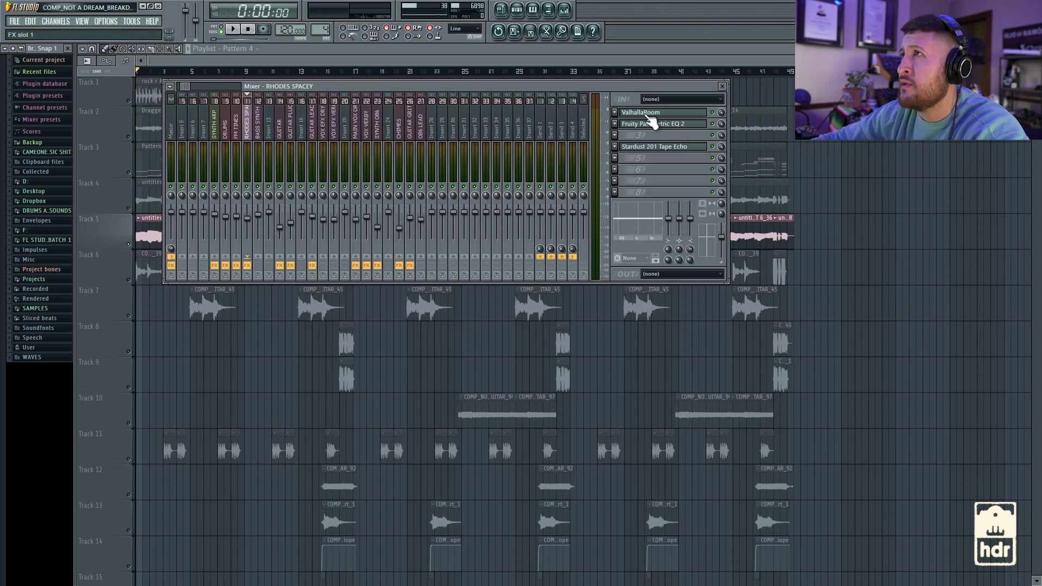
left_click(261, 142)
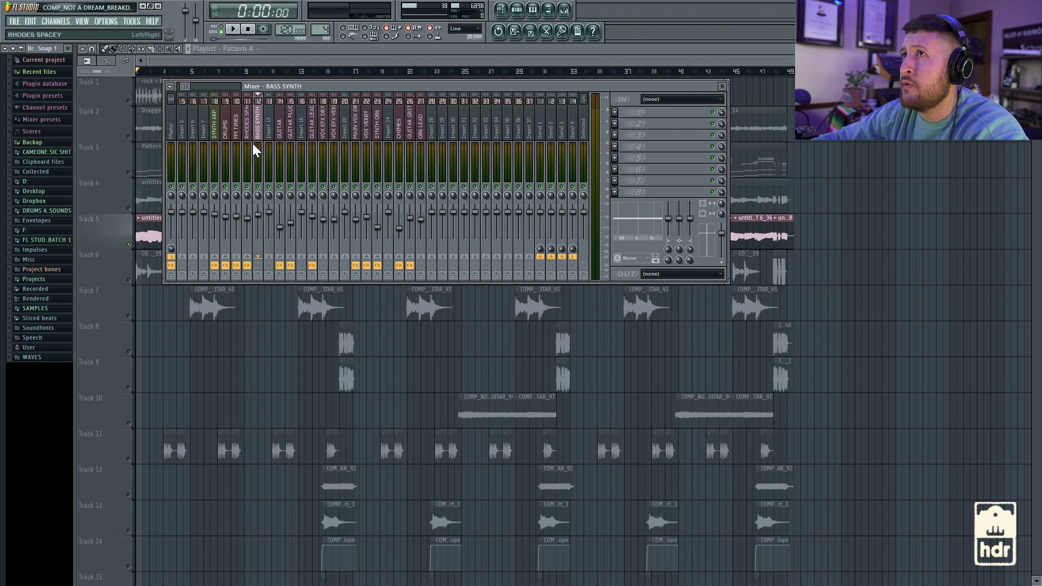
key("F9")
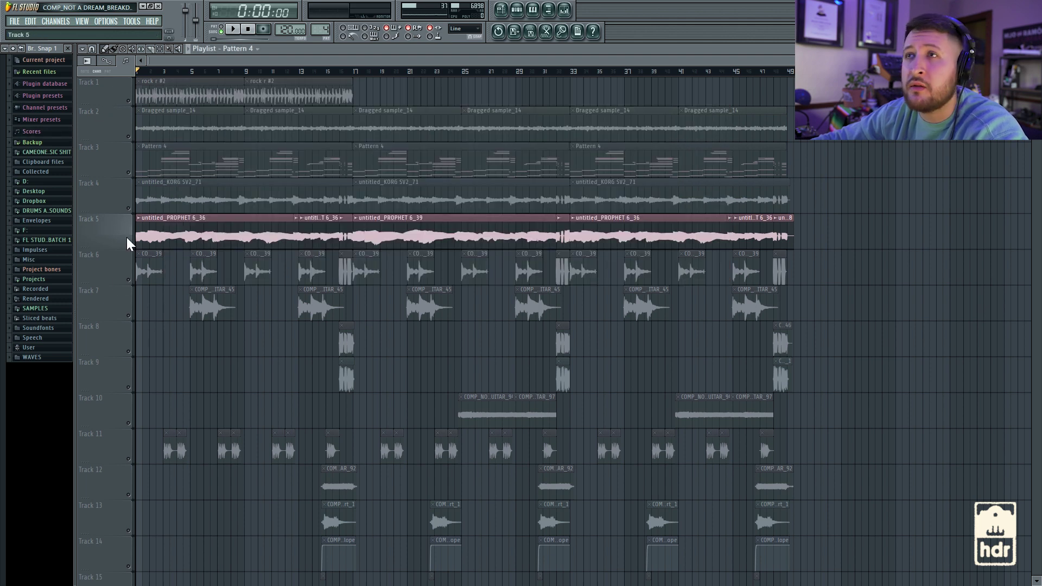
Play the song to hear the Prophet part, then stop it at 0:00:00
key("space")
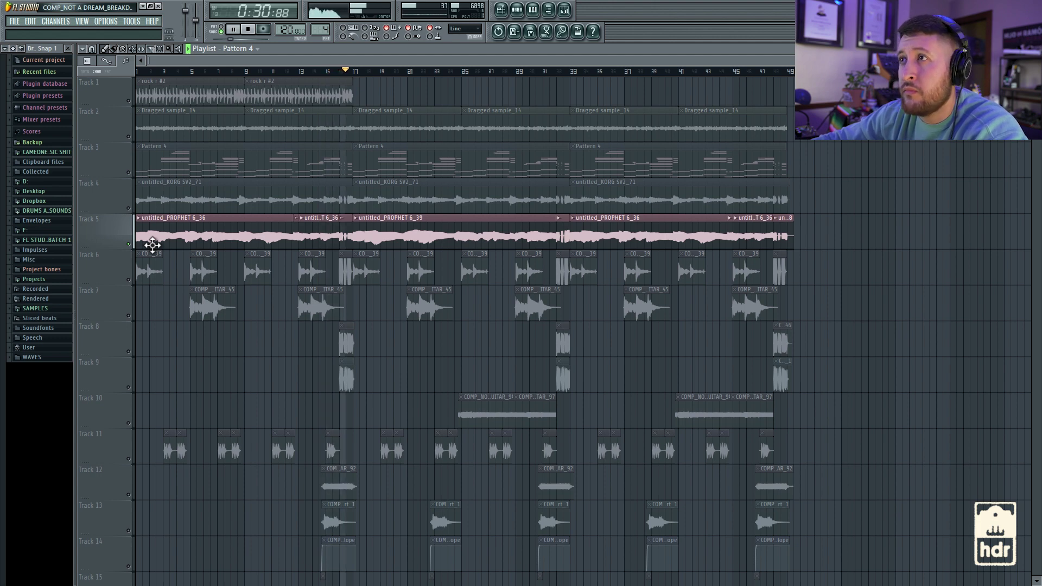
key("space")
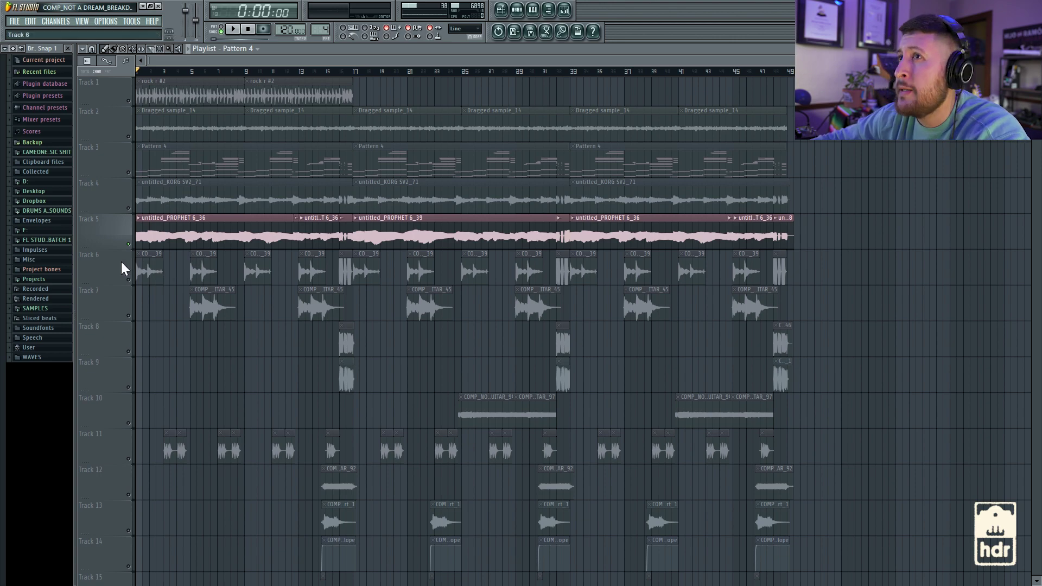
scroll(228, 242, "down", 2)
scroll(228, 242, "up", 2)
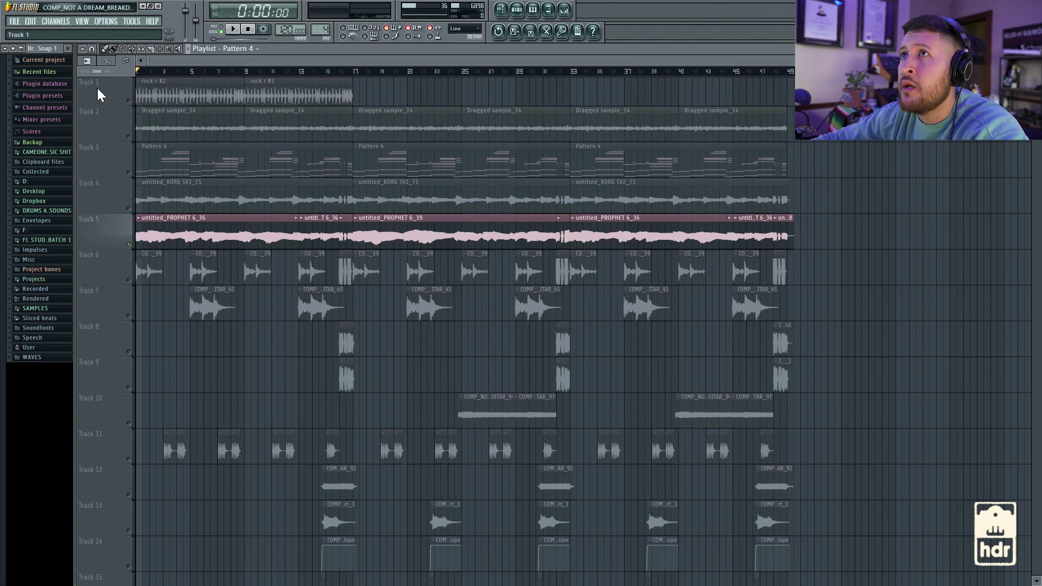
Select Track 1's rock loop clips and play them alone, then stop
left_click(112, 86)
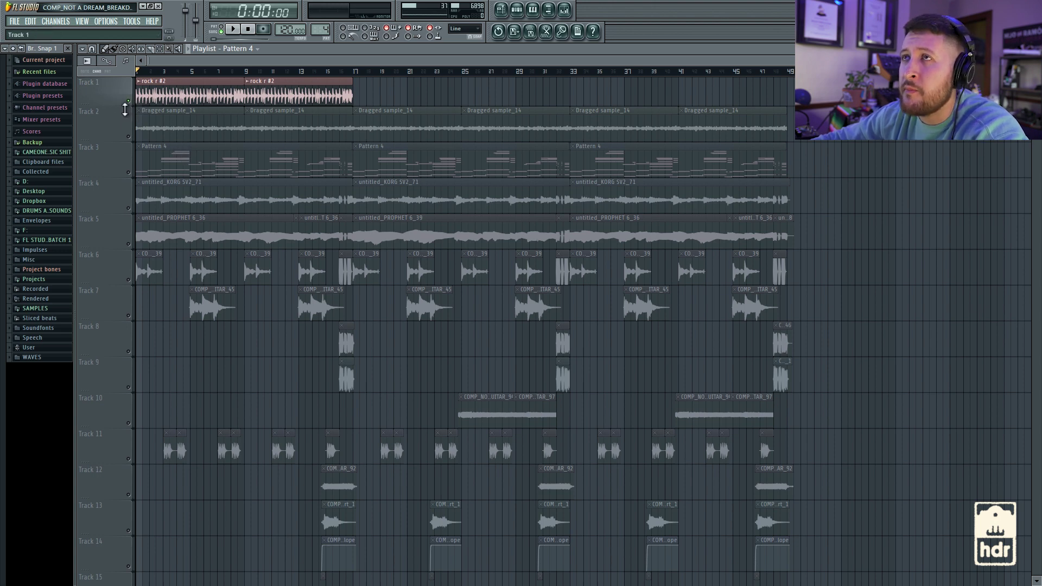
key("space")
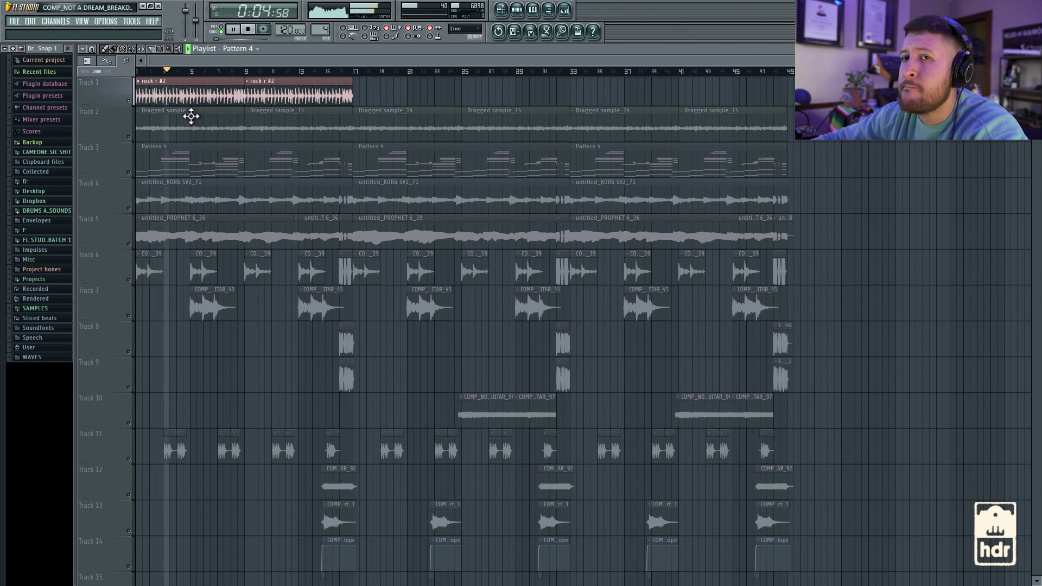
key("space")
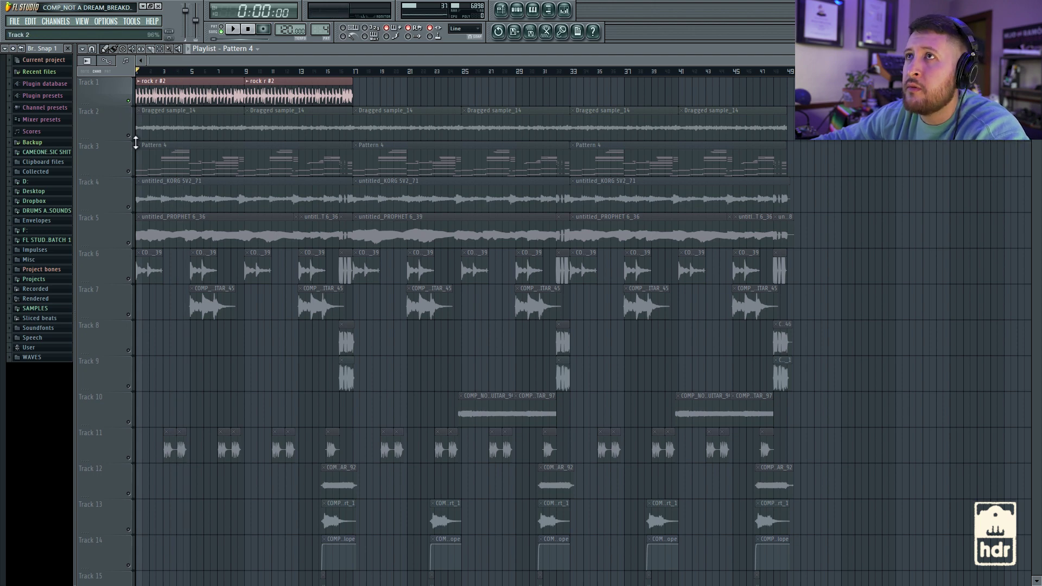
Unmute Tracks 2, 3, 5 and 4 and play all five tracks together
left_click(129, 136)
left_click(129, 172)
left_click(128, 243)
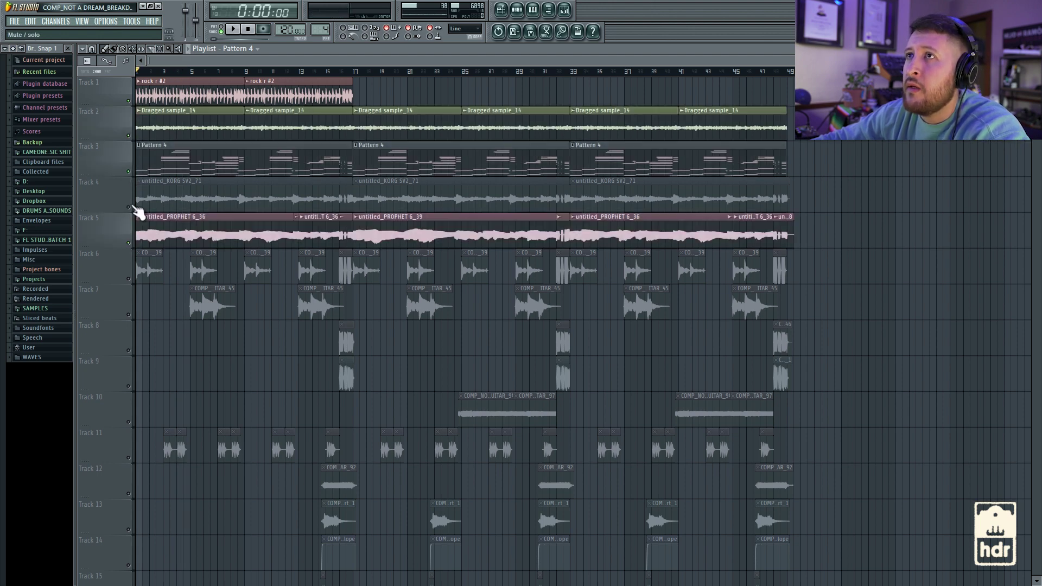
left_click(129, 208)
key("space")
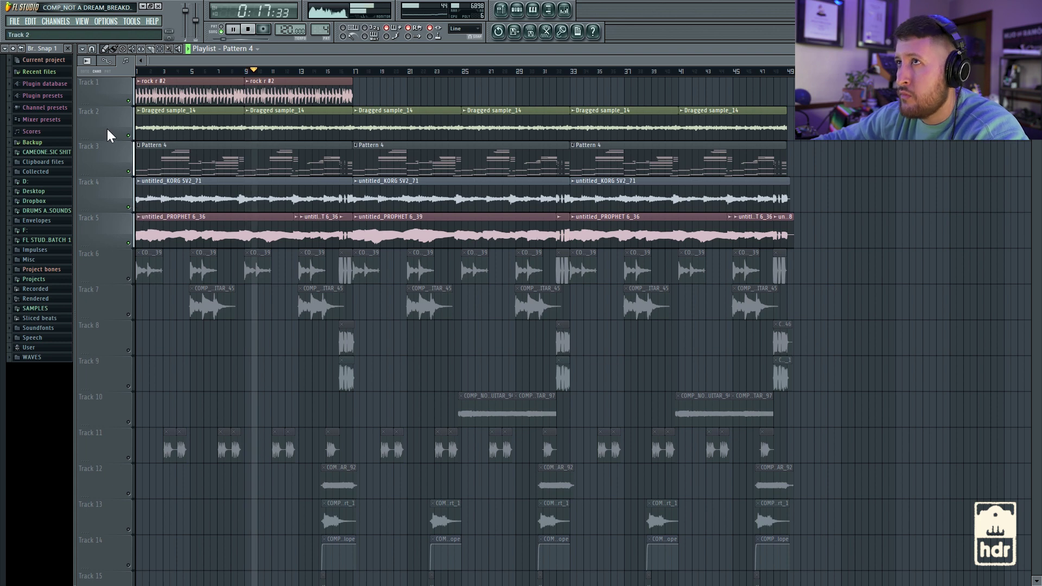
Stop playback so the song returns to 0:00:00
key("space")
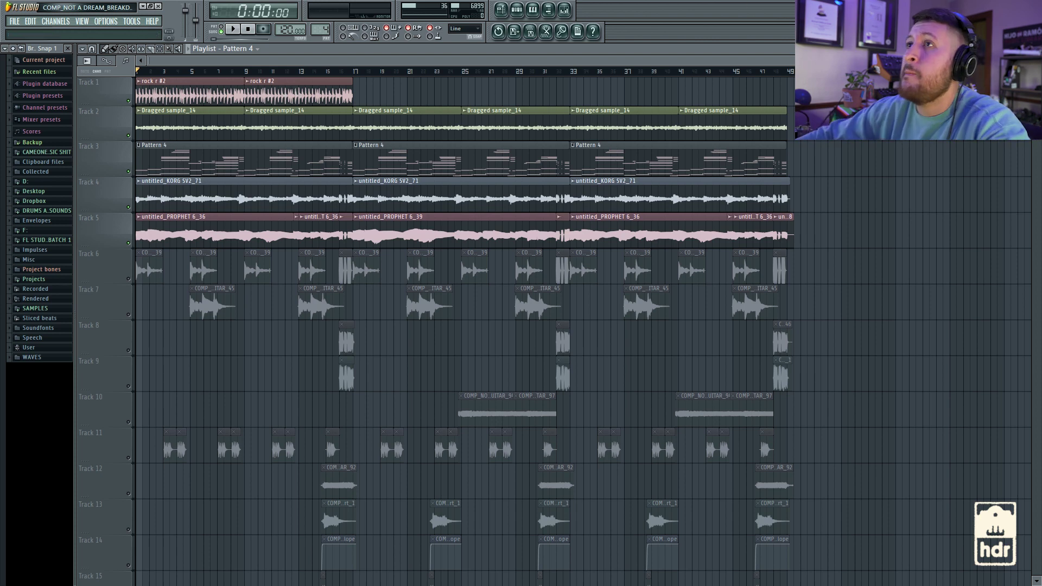
Solo Track 6 and play it, add Track 7 alongside, stop, and bring up the mixer
right_click(129, 279)
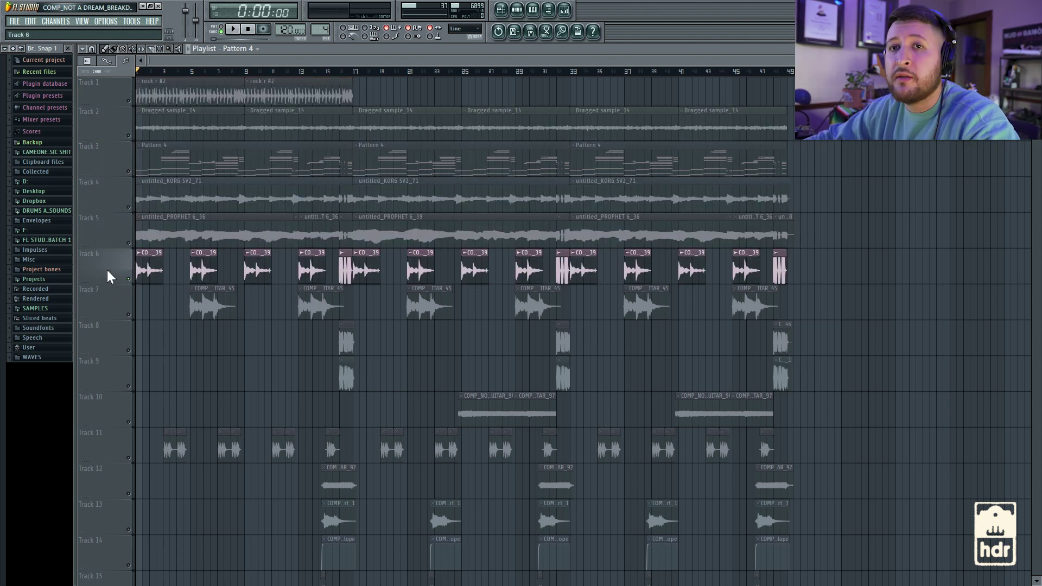
key("space")
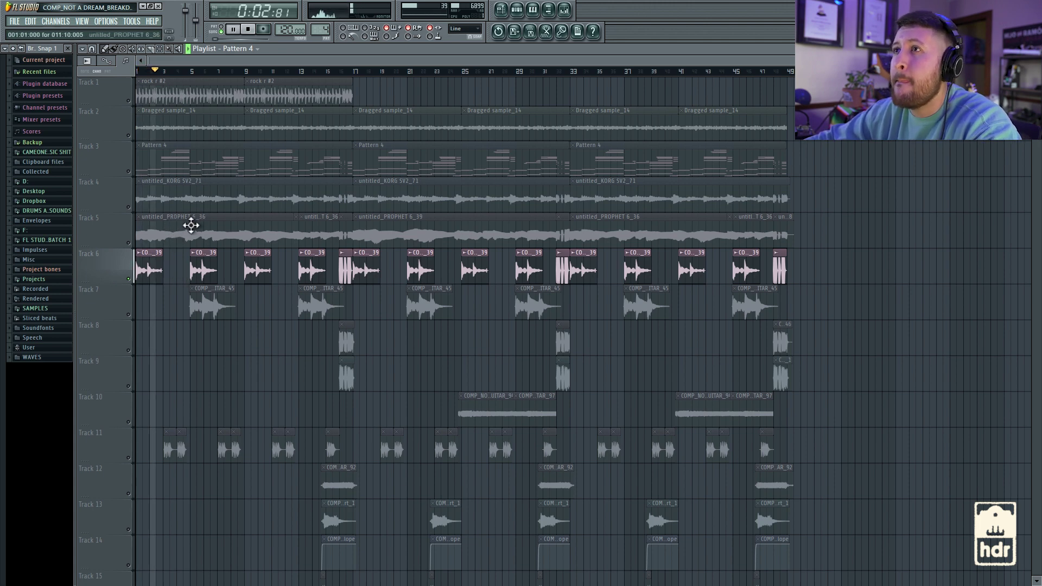
left_click(129, 315)
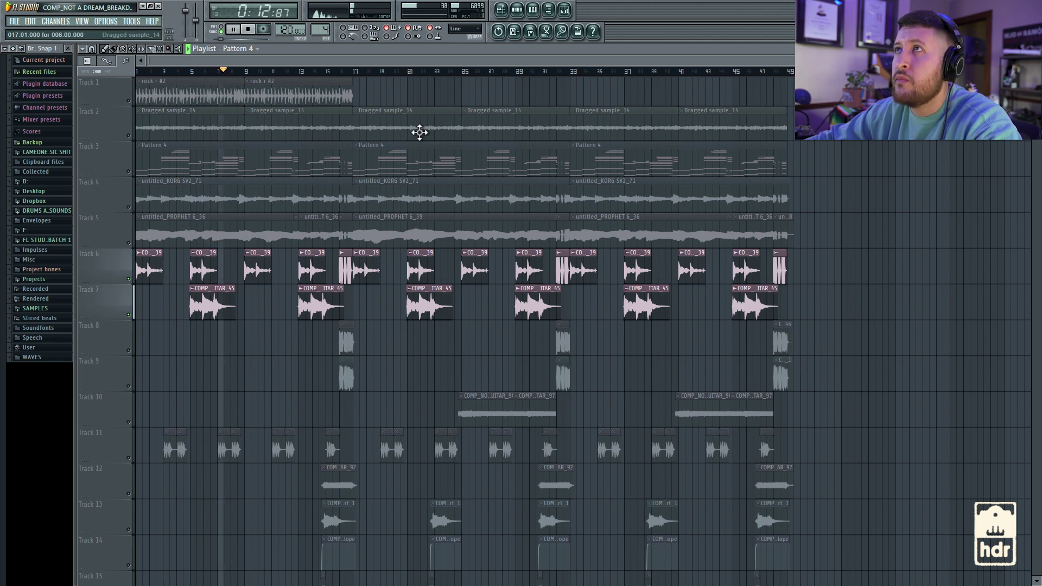
key("space")
left_click(570, 14)
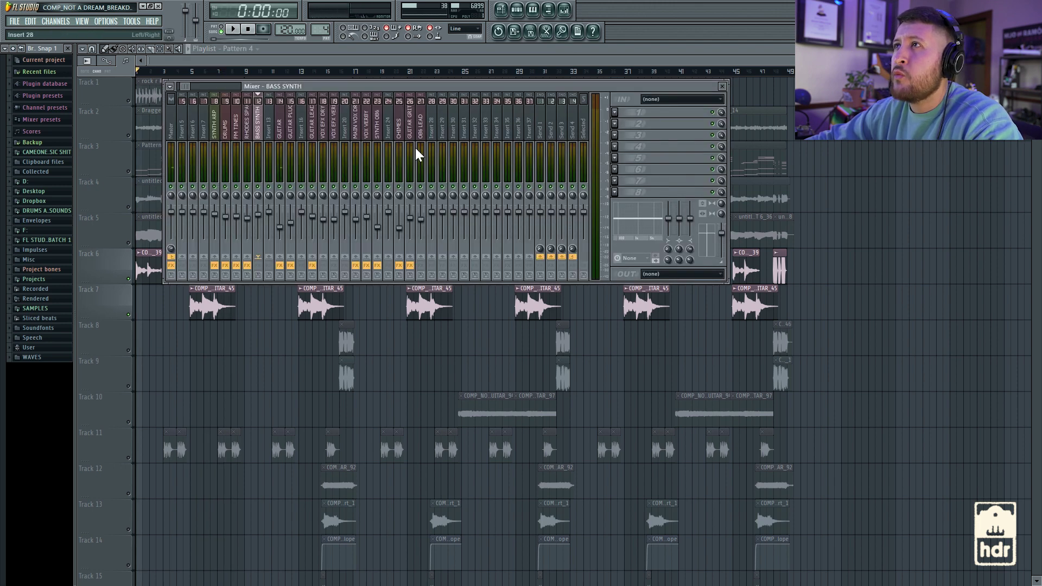
Inspect the GUITAR insert's NS1 Stereo, Chorus DIMENSION-D, VC 2A and Fruity Stereo Shaper effects
left_click(286, 130)
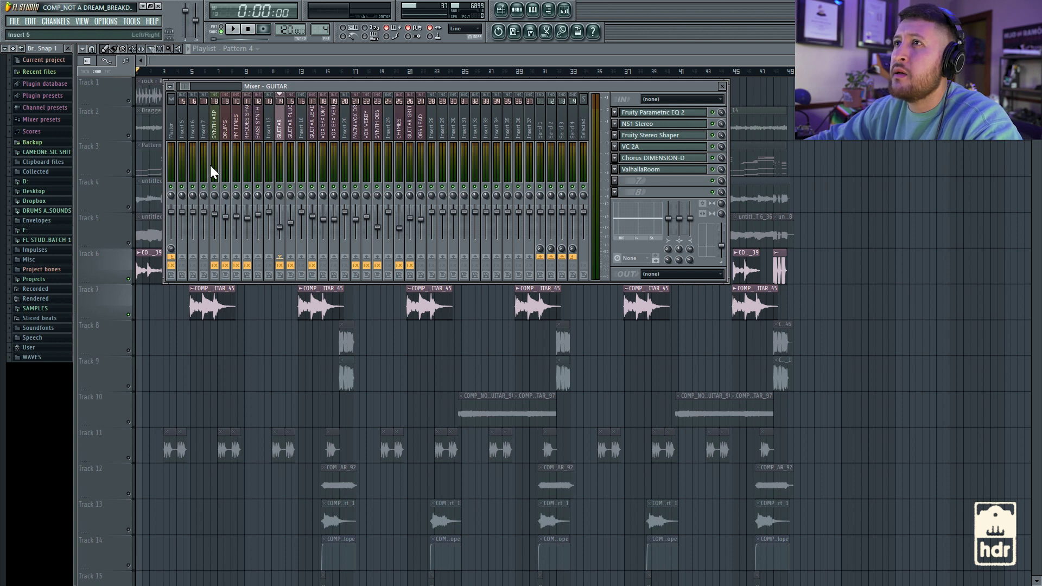
left_click(653, 130)
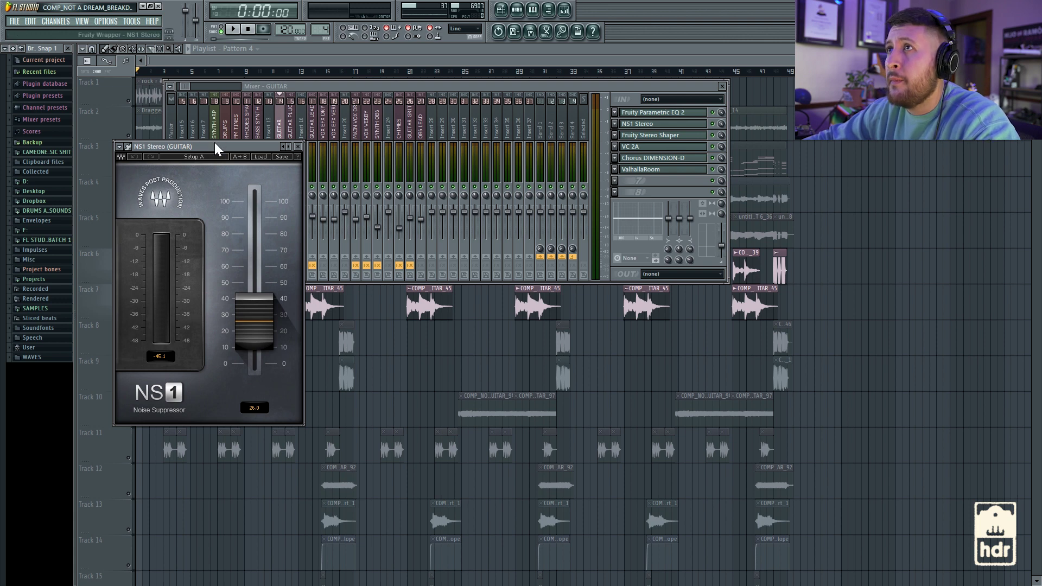
left_click_drag(214, 142, 249, 120)
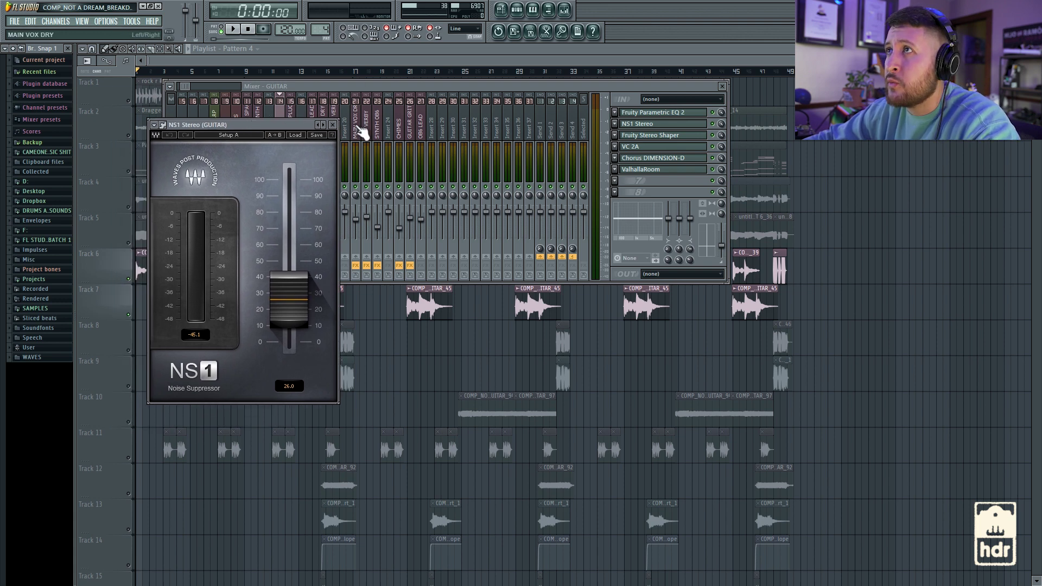
left_click(333, 125)
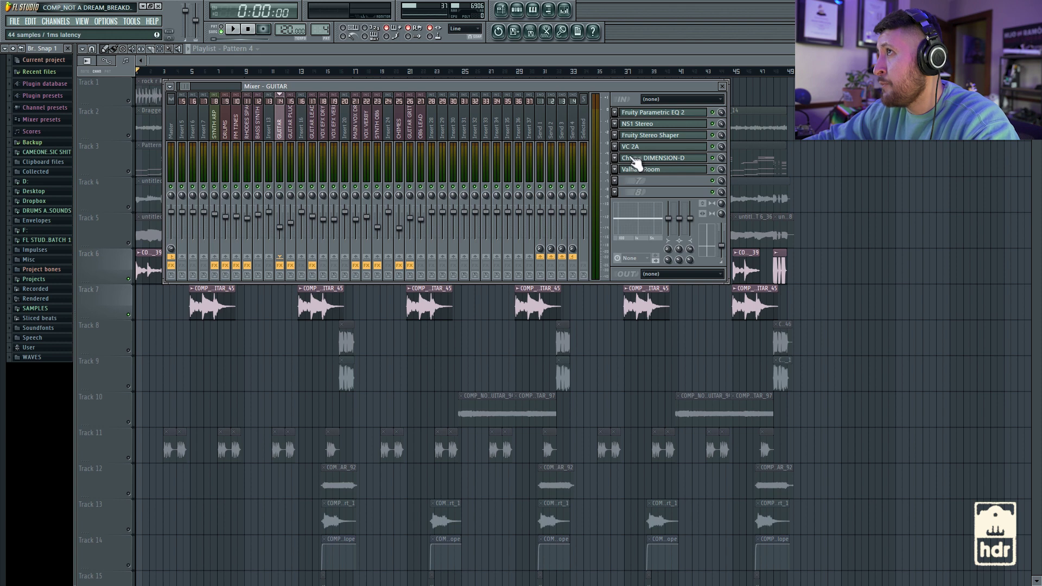
left_click(657, 158)
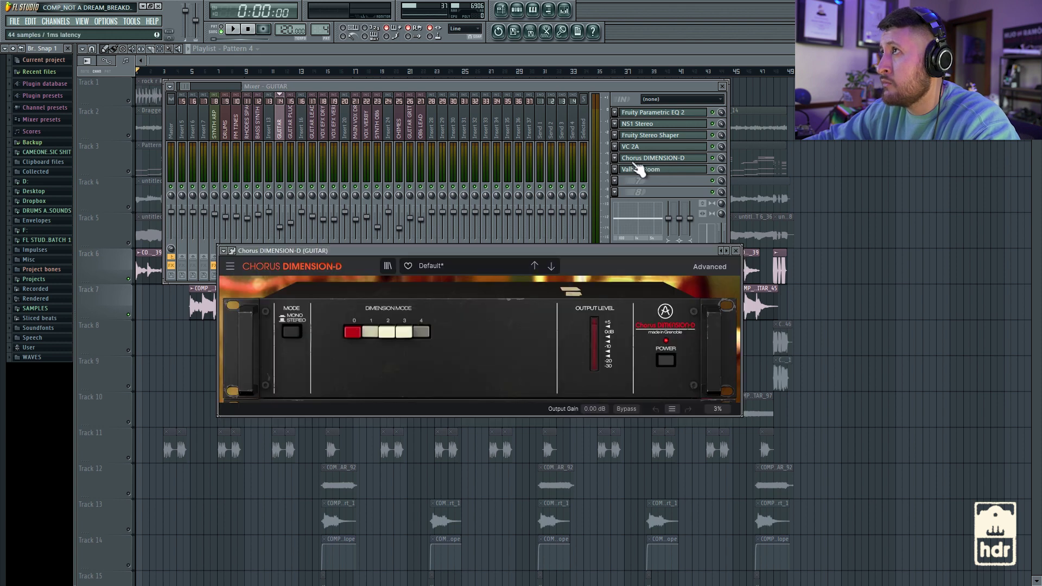
left_click(737, 251)
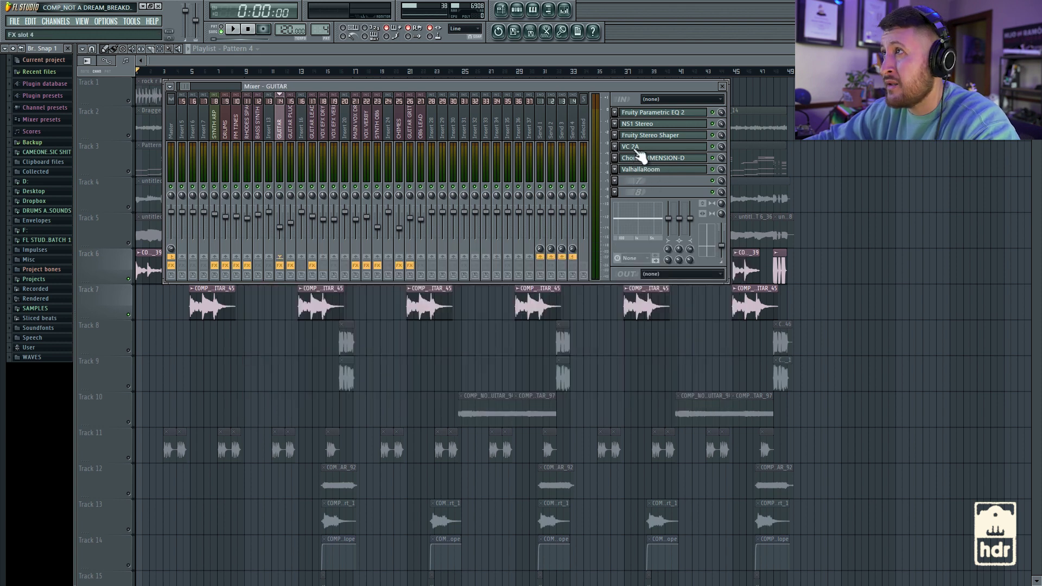
left_click(647, 147)
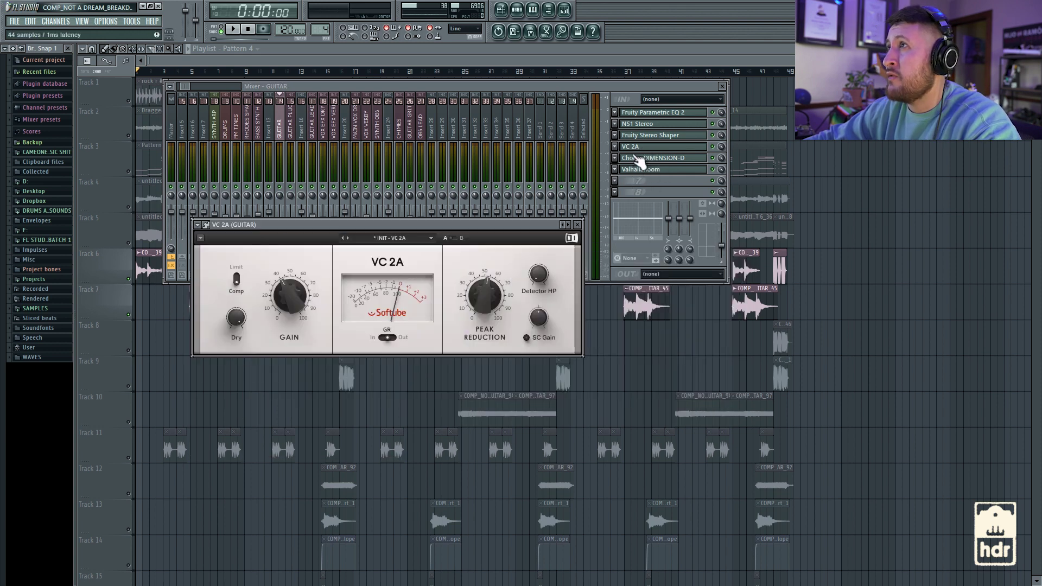
left_click(580, 226)
left_click(657, 137)
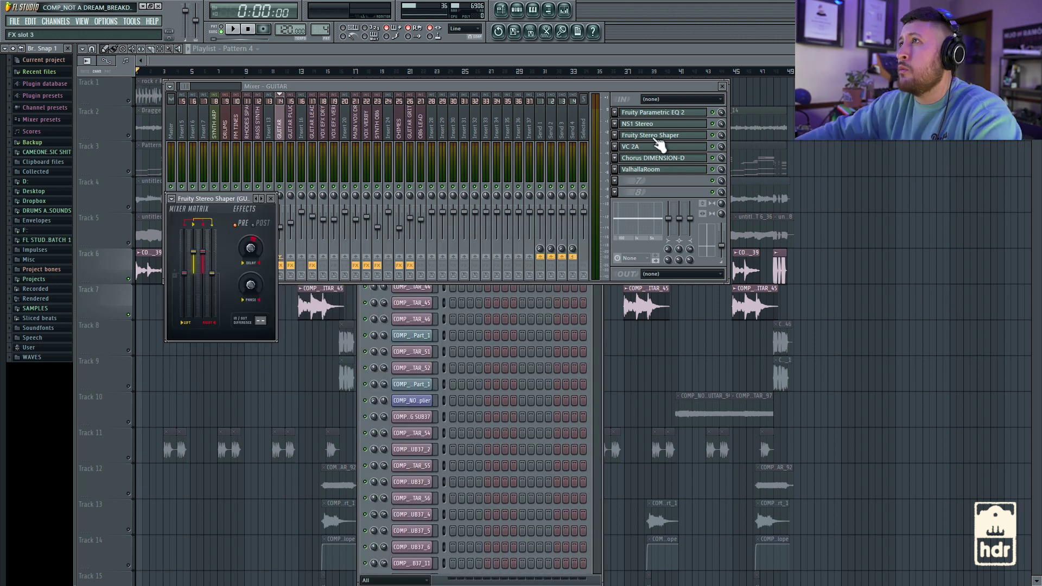
Check the GUITAR track's Fruity Parametric EQ 2 and ValhallaRoom reverb, then close the mixer
left_click(651, 115)
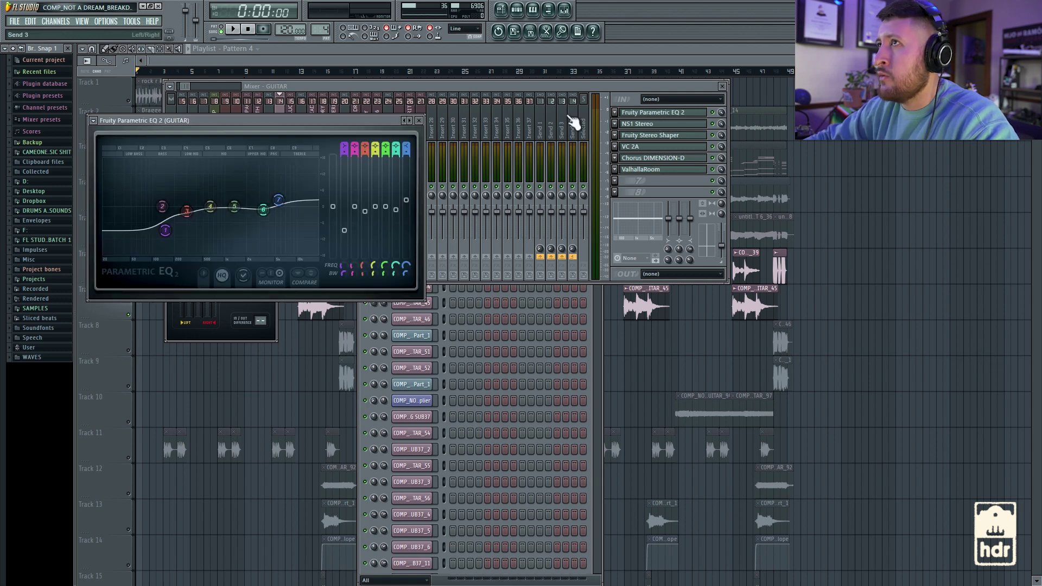
left_click(419, 120)
left_click(648, 173)
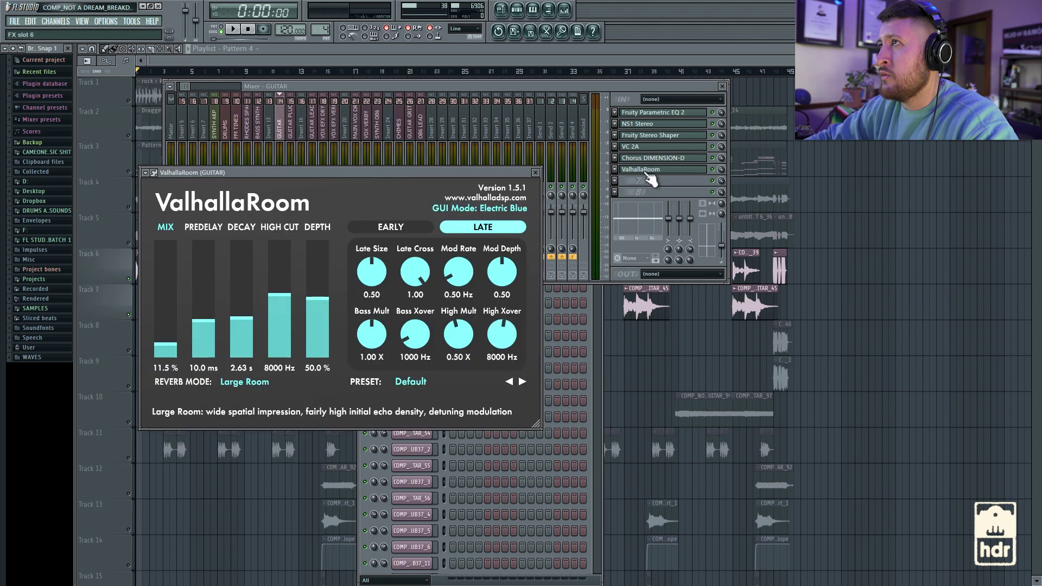
left_click(536, 172)
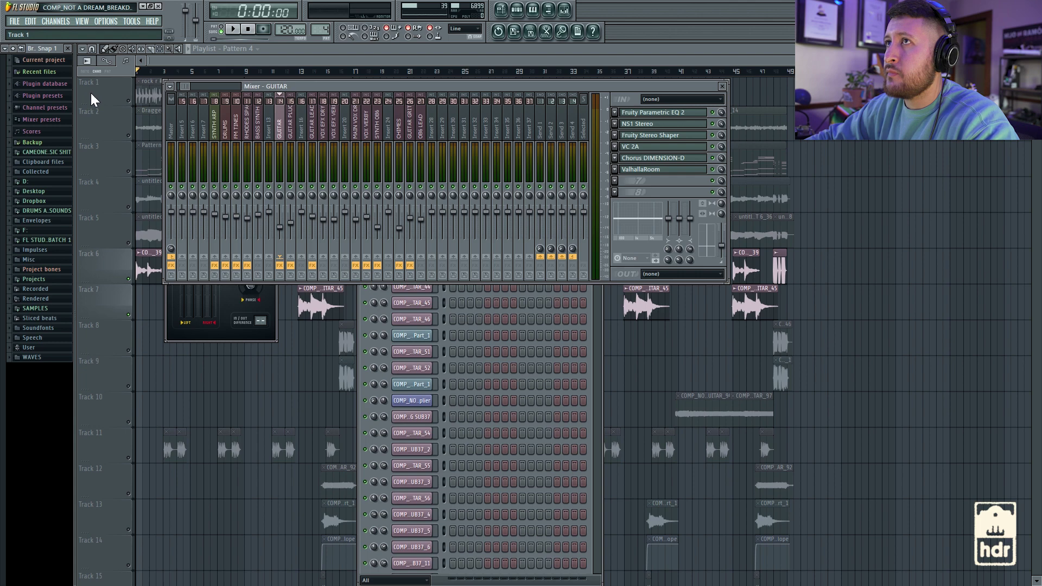
key("F9")
scroll(321, 303, "down", 2)
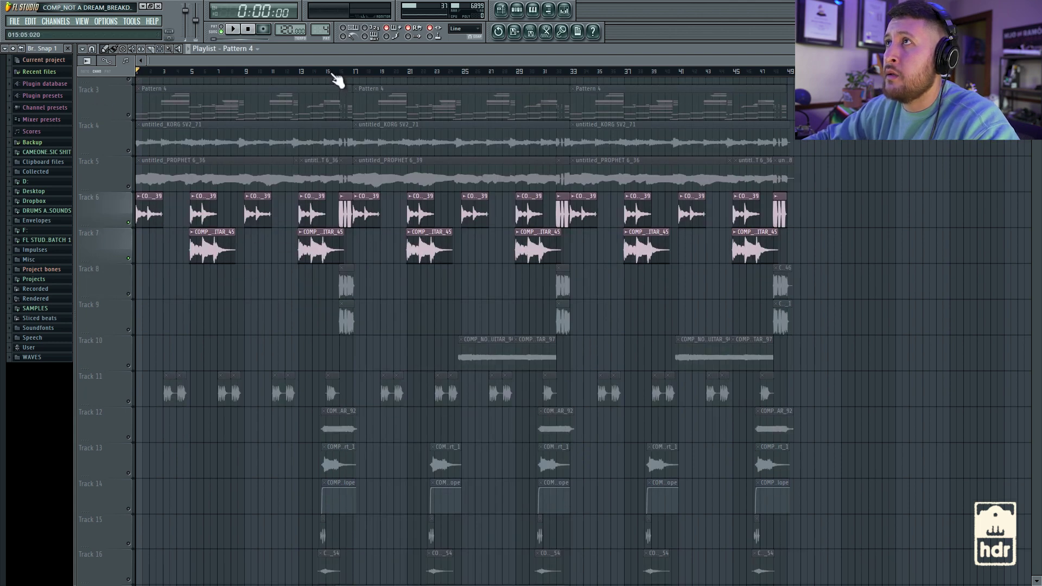
Unmute Tracks 8 and 9, audition from bar 15, then open the Track 8 guitar clip's settings
left_click(333, 73)
left_click(129, 294)
left_click(128, 330)
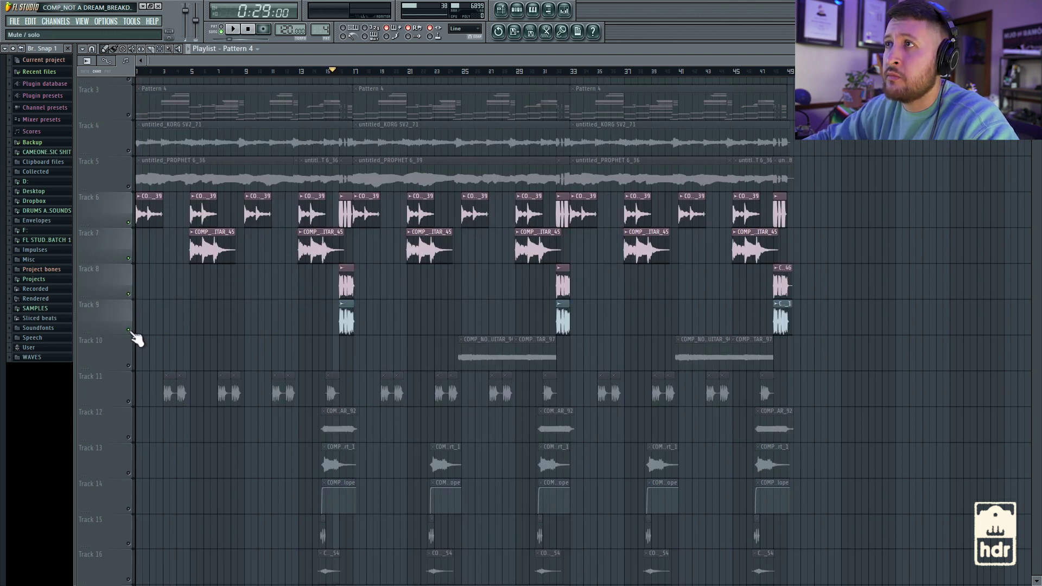
key("space")
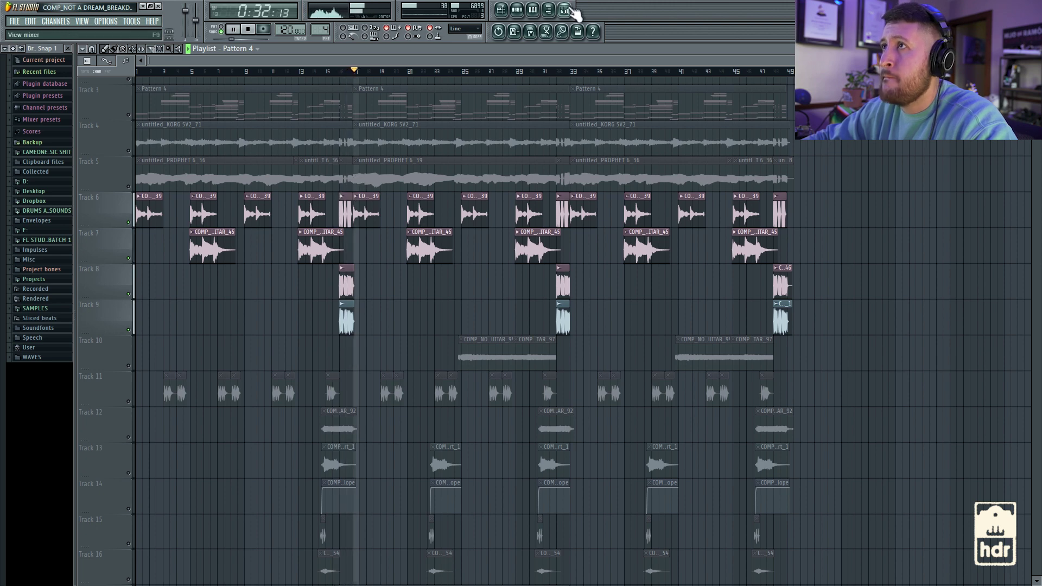
key("space")
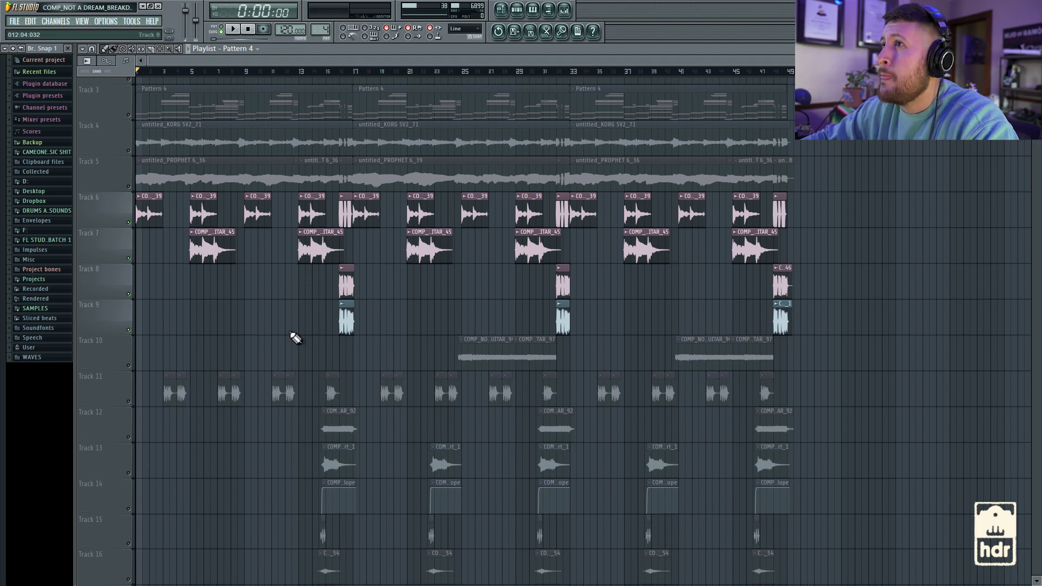
double_click(347, 283)
Show the GUITAR mixer insert, return to the playlist, and select all Track 11 clips
left_click(564, 9)
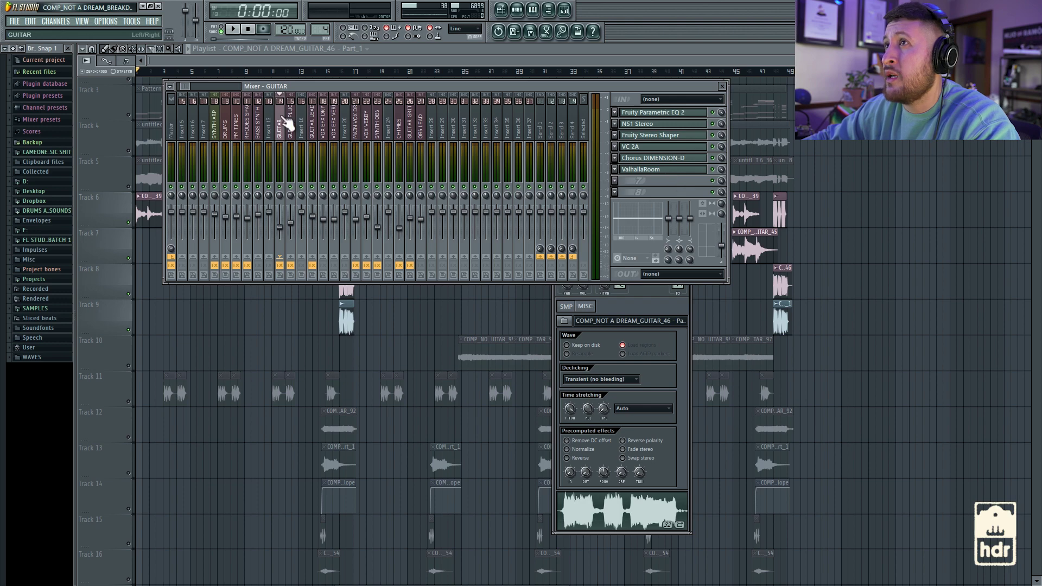
left_click(169, 335)
scroll(168, 335, "down", 3)
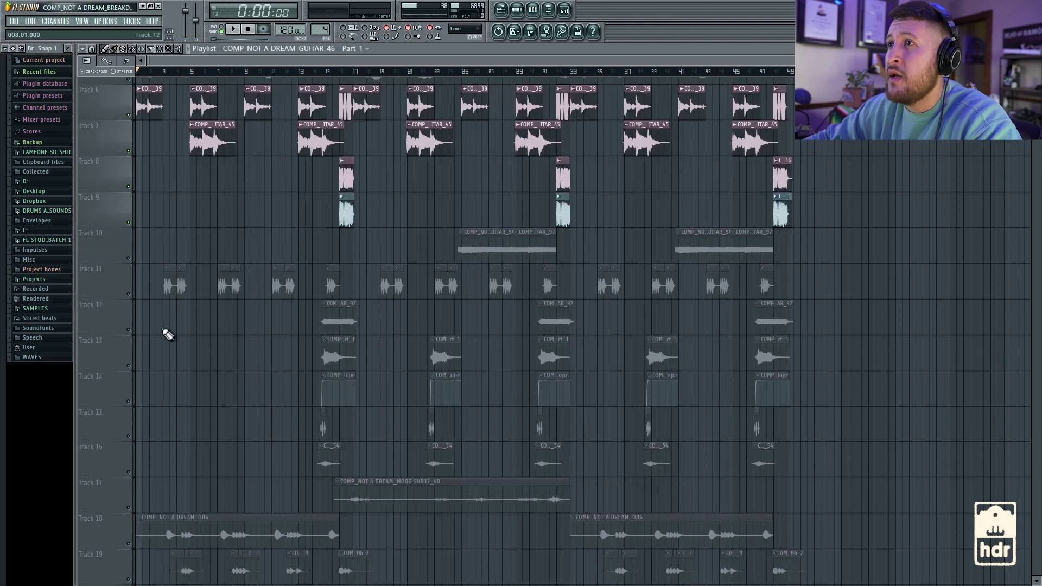
left_click(131, 297)
scroll(112, 147, "up", 4)
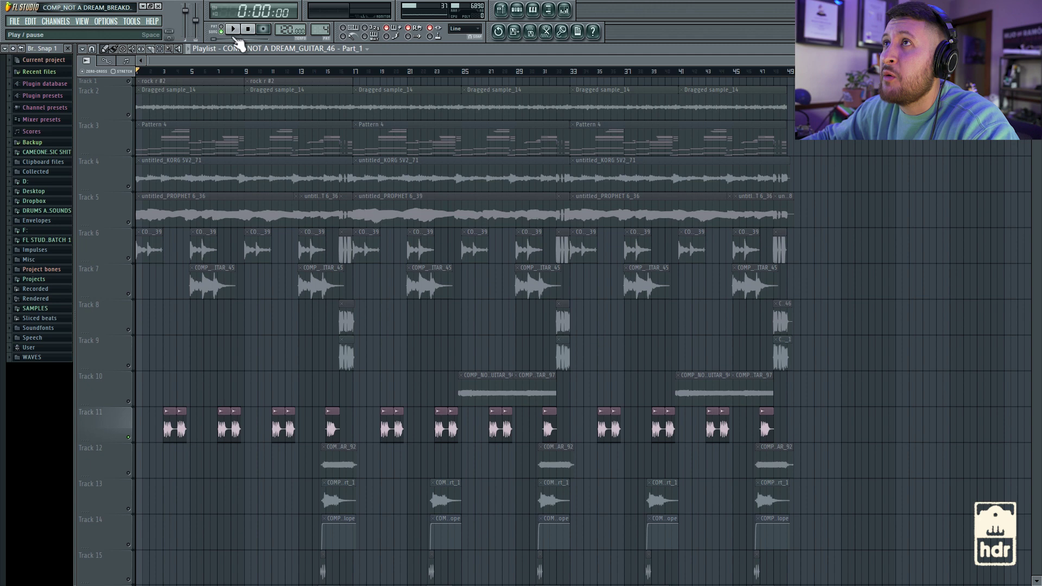
Play the arrangement briefly from bar 3, then stop
left_click(165, 71)
key("space")
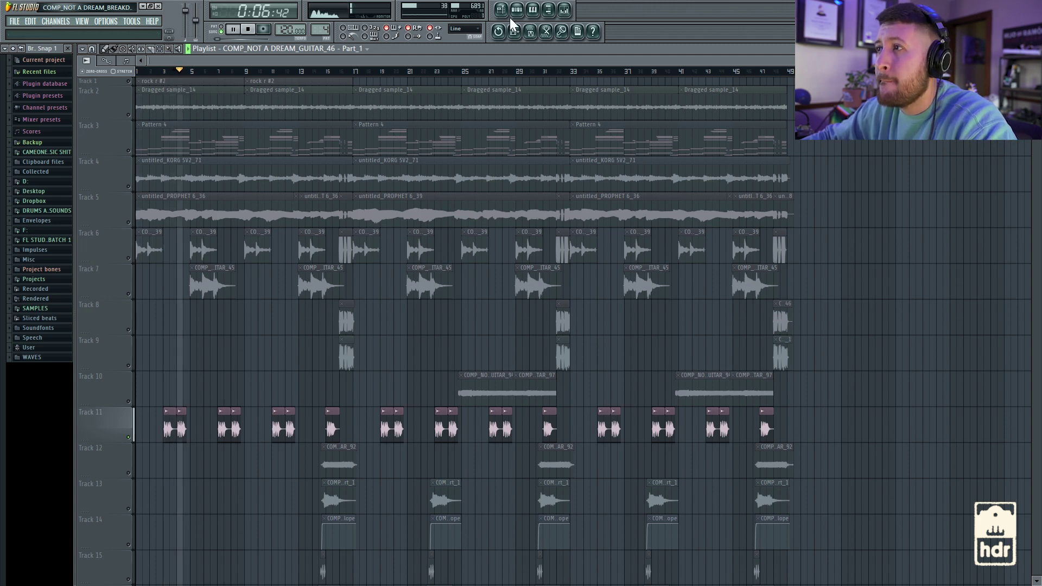
key("space")
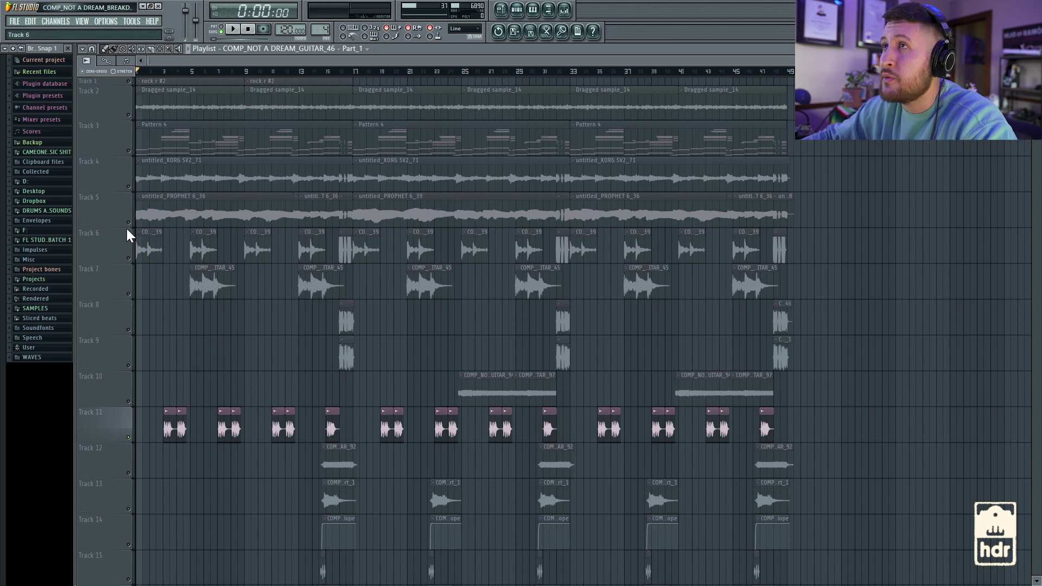
Select Tracks 1–9 with their clips, play the arrangement, stop, then open the mixer
scroll(120, 100, "up", 1)
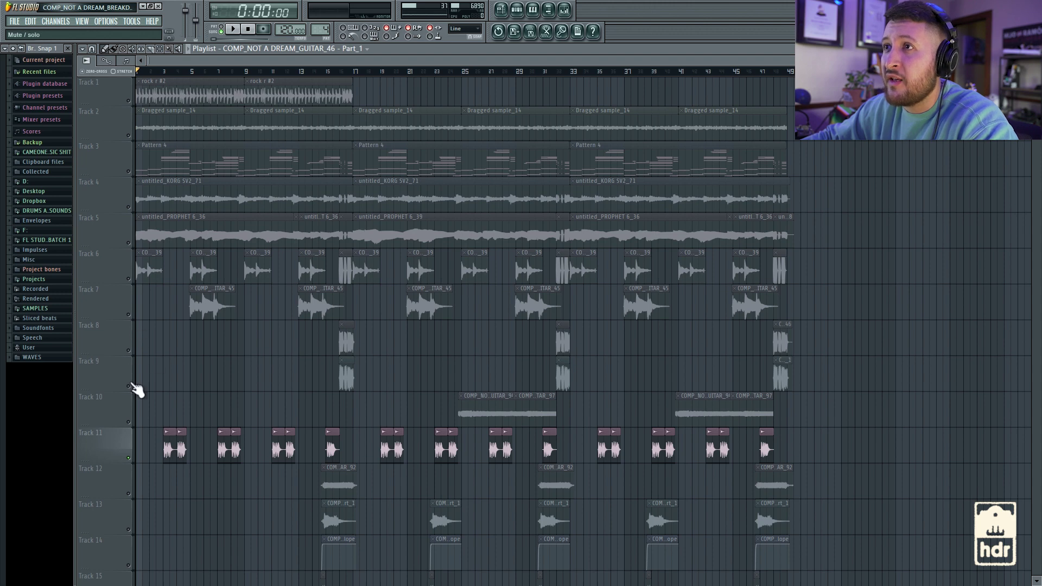
left_click_drag(132, 391, 135, 106)
key("space")
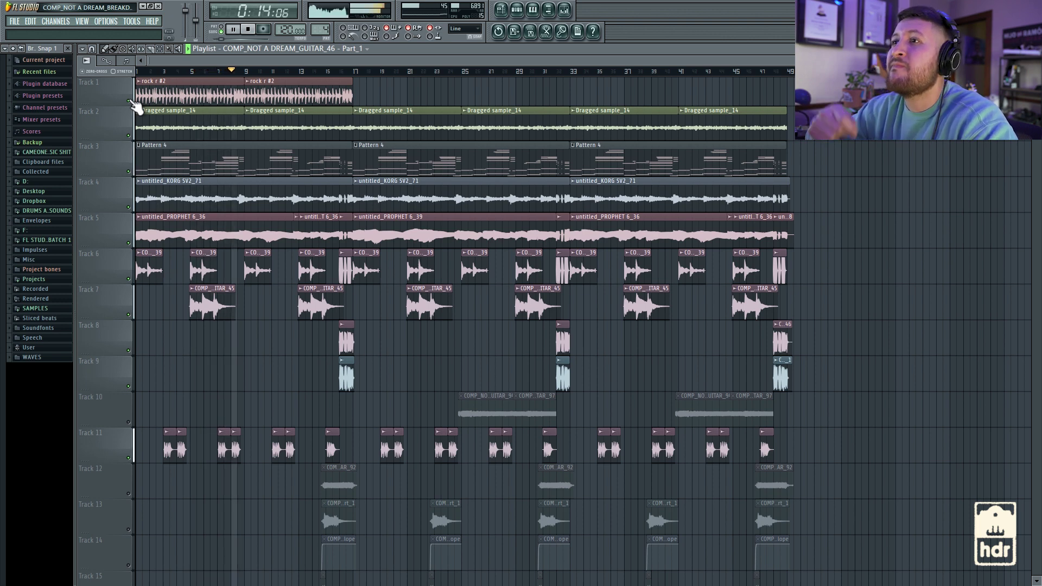
key("space")
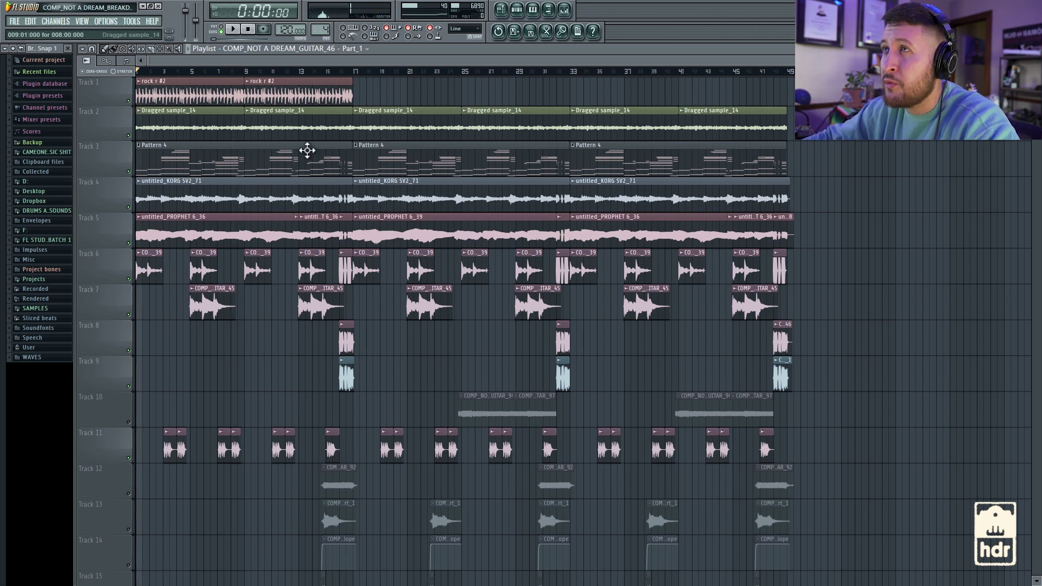
scroll(298, 379, "down", 5)
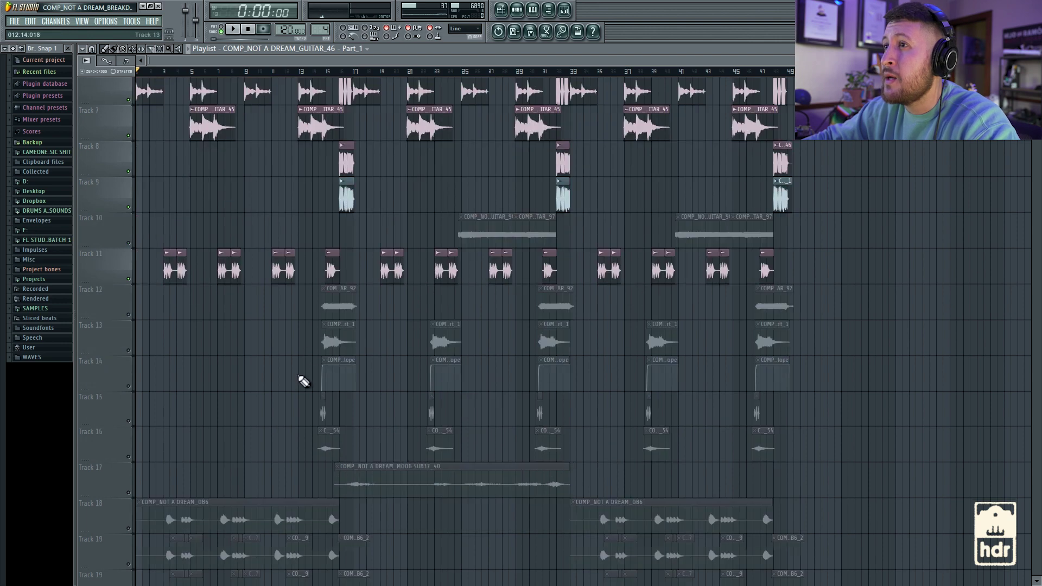
scroll(431, 201, "up", 5)
left_click(576, 28)
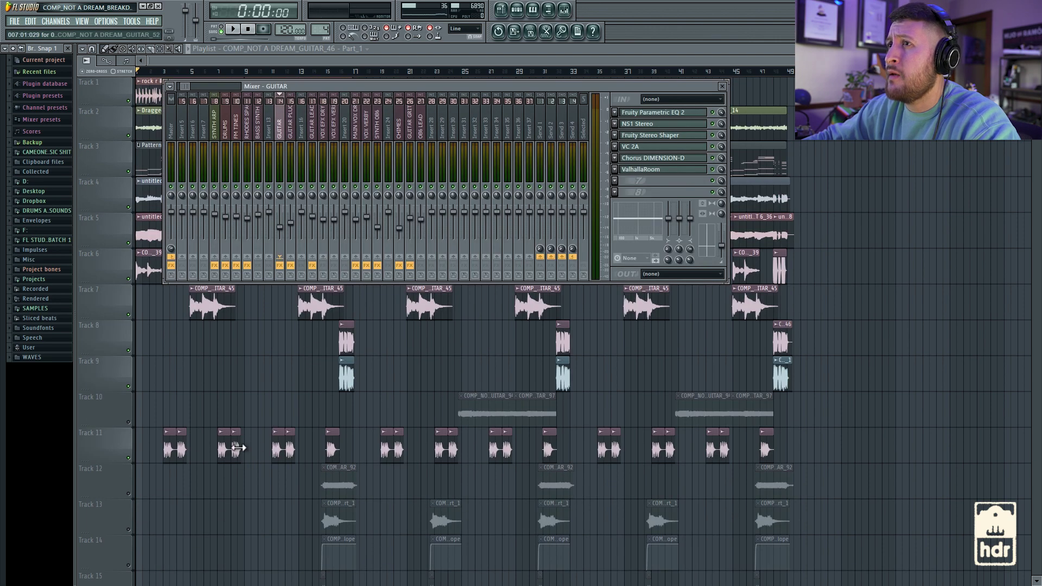
Open the Track 11 clip's GUITAR PLUCKS mixer insert and inspect its Transient Master effect
double_click(222, 449)
left_click(531, 8)
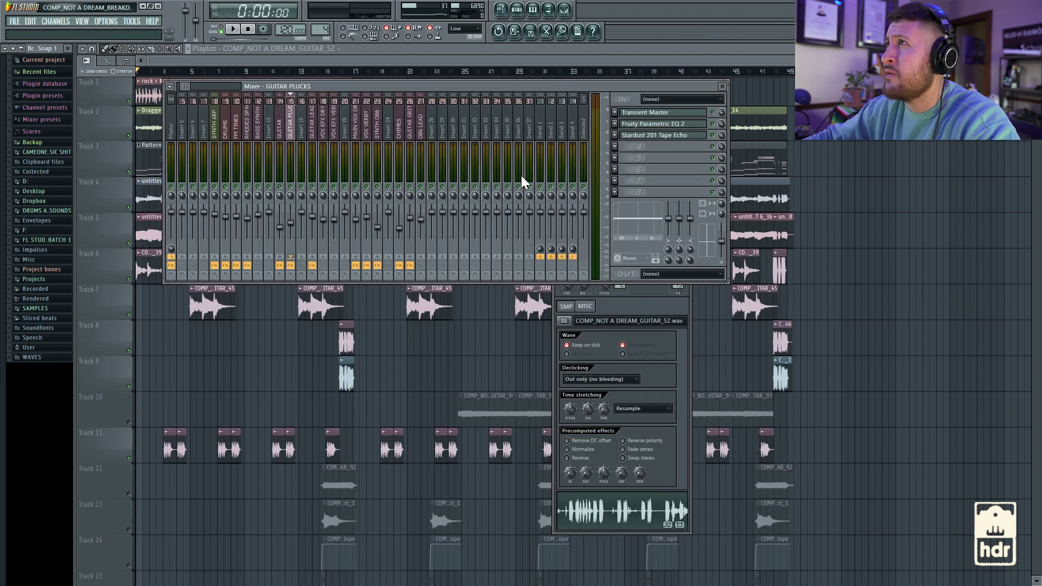
left_click(657, 113)
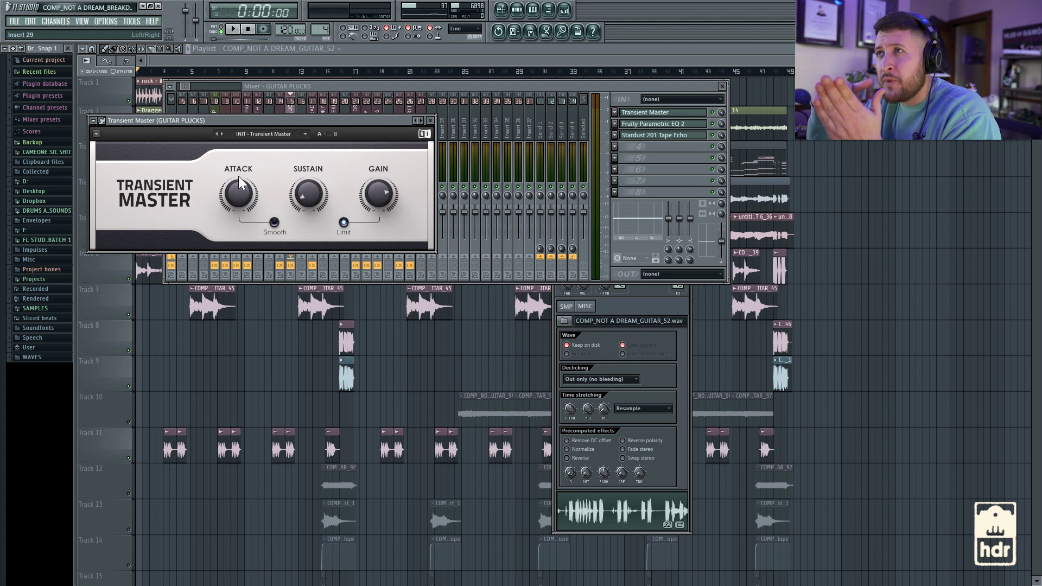
left_click(653, 126)
Check the Parametric EQ 2 and Stardust 201 Tape Echo, then close all mixer and plugin windows
left_click(653, 123)
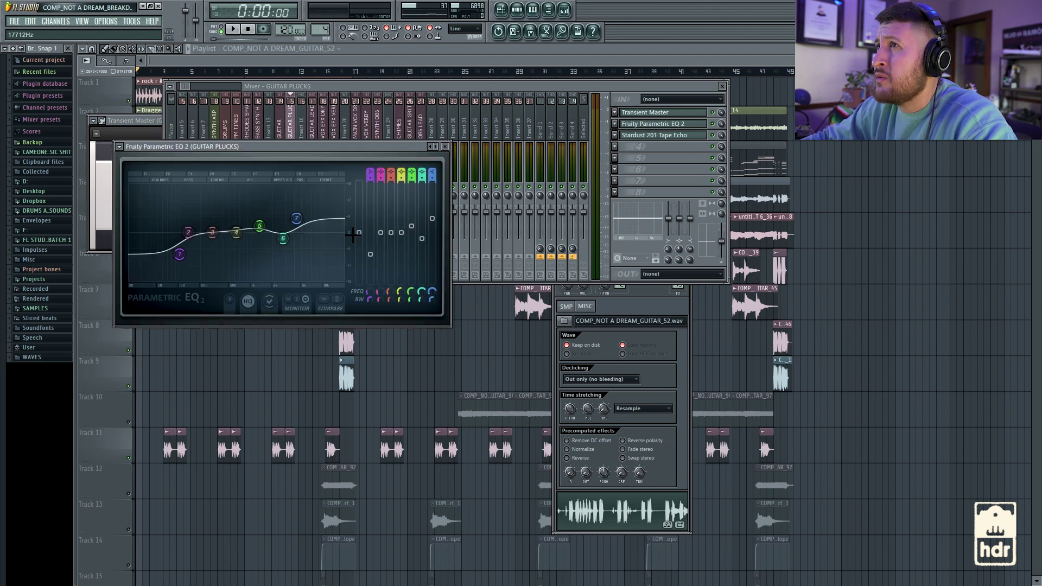
left_click(658, 137)
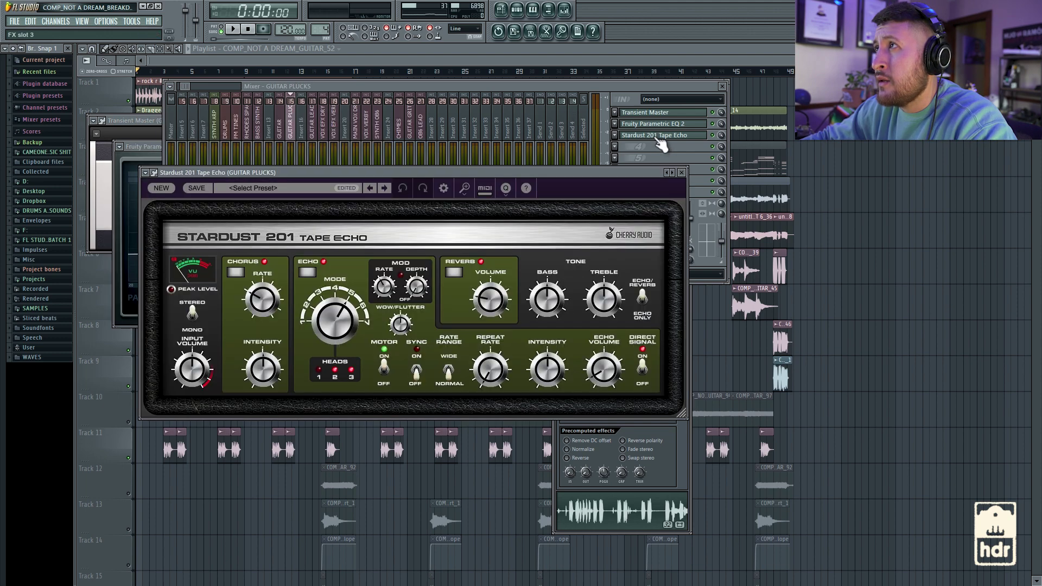
left_click(682, 172)
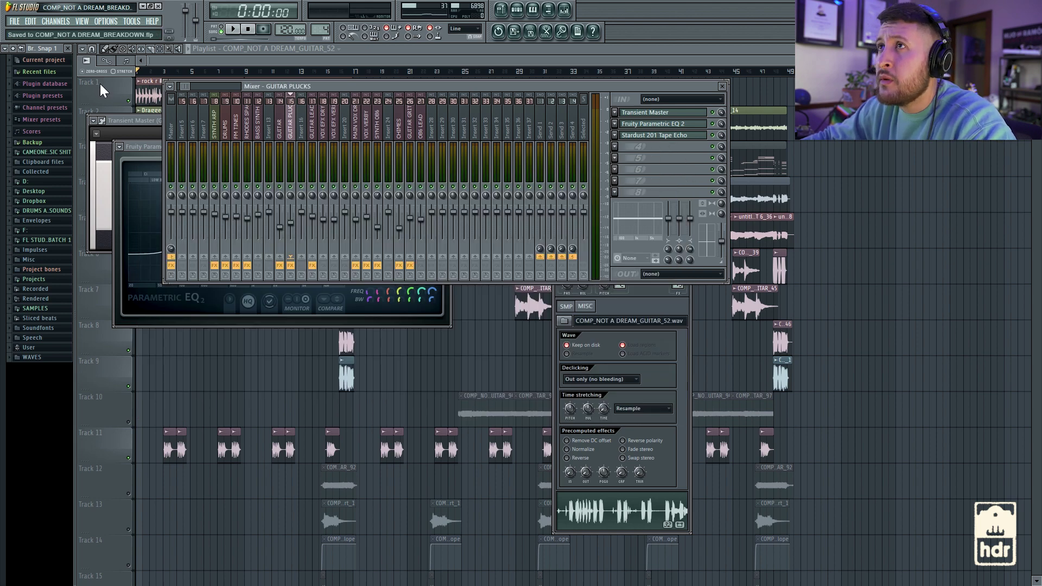
key("F12")
scroll(389, 310, "down", 5)
scroll(454, 334, "up", 3)
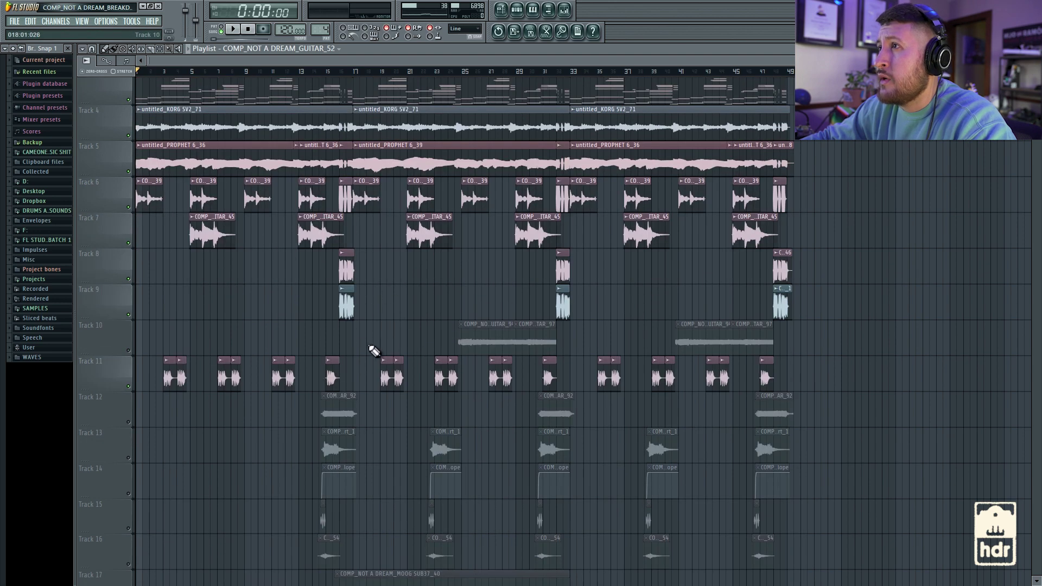
Solo Track 12, play it from about bar 14 and stop, then open the mixer
scroll(325, 342, "down", 3)
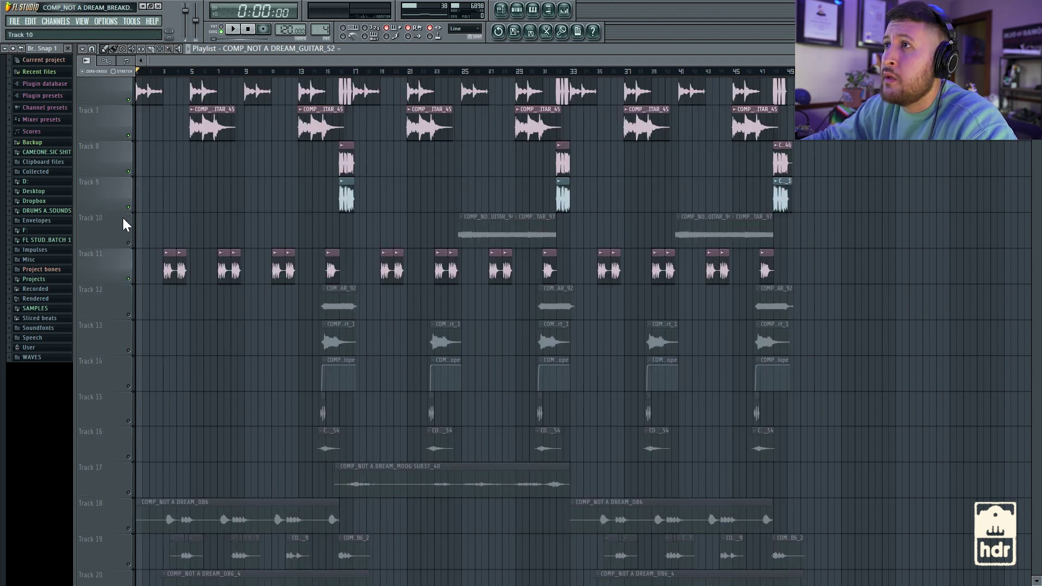
scroll(228, 261, "up", 2)
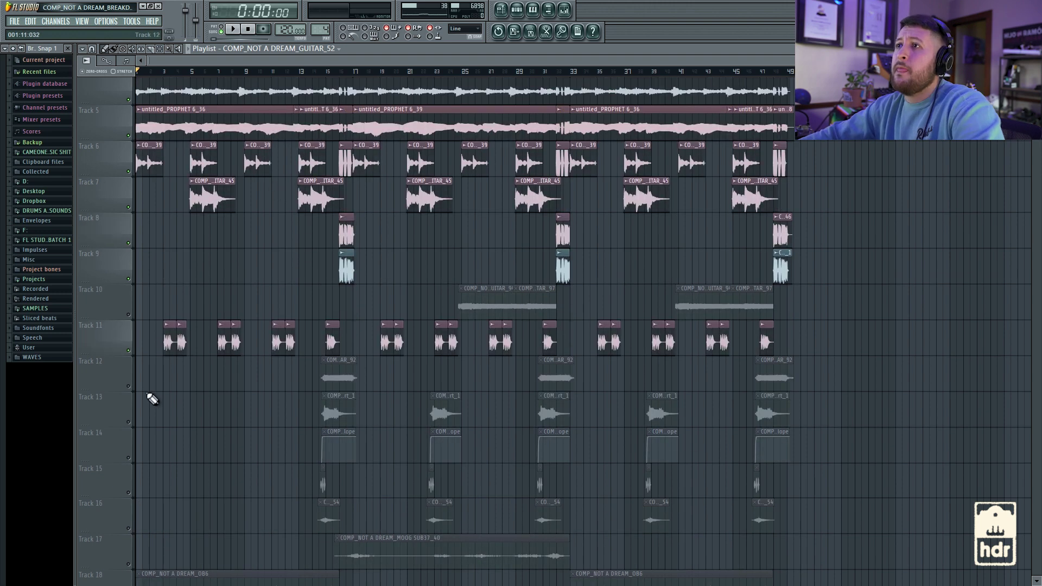
right_click(129, 386)
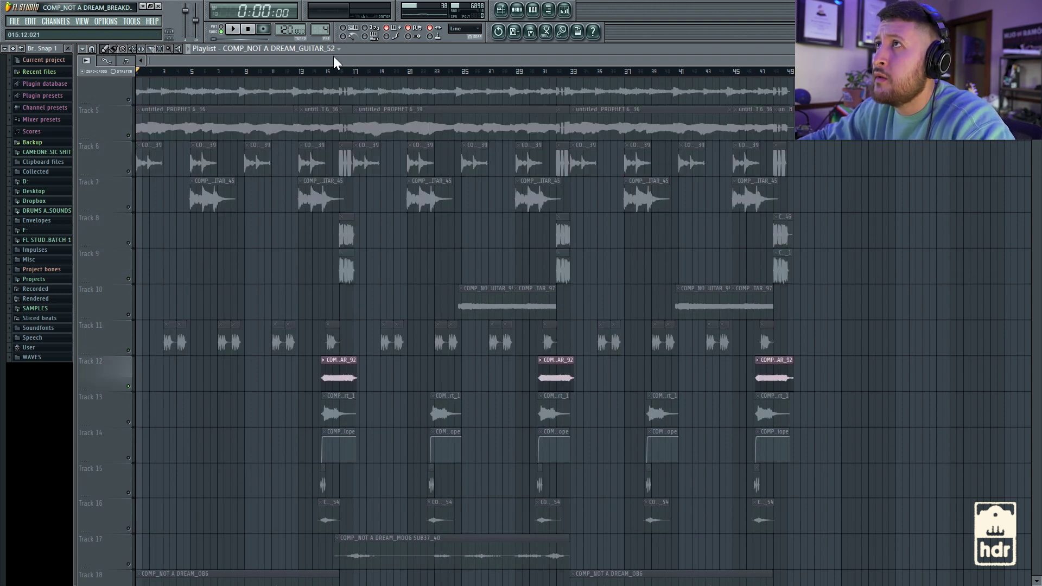
left_click(325, 73)
key("space")
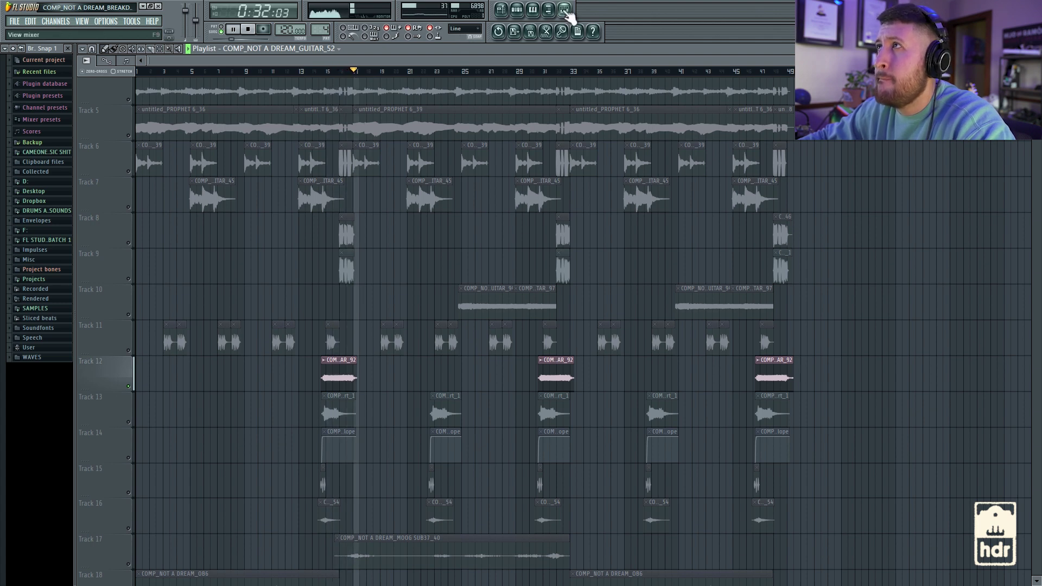
key("space")
left_click(564, 10)
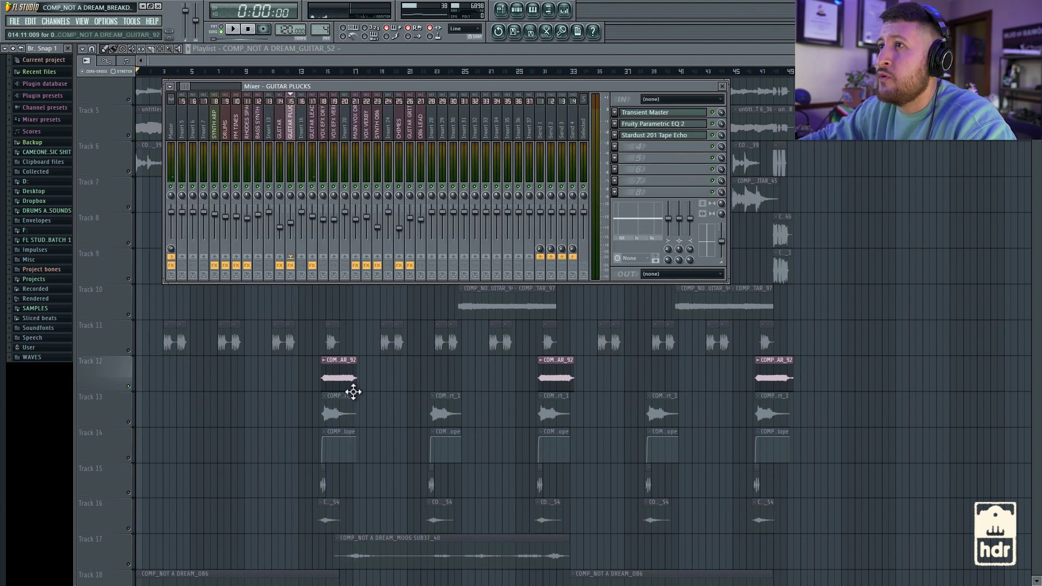
View the Track 12 clip's GUITAR LEAD GRITTY mixer insert, then close the mixer to reveal the playlist
double_click(349, 386)
left_click(565, 10)
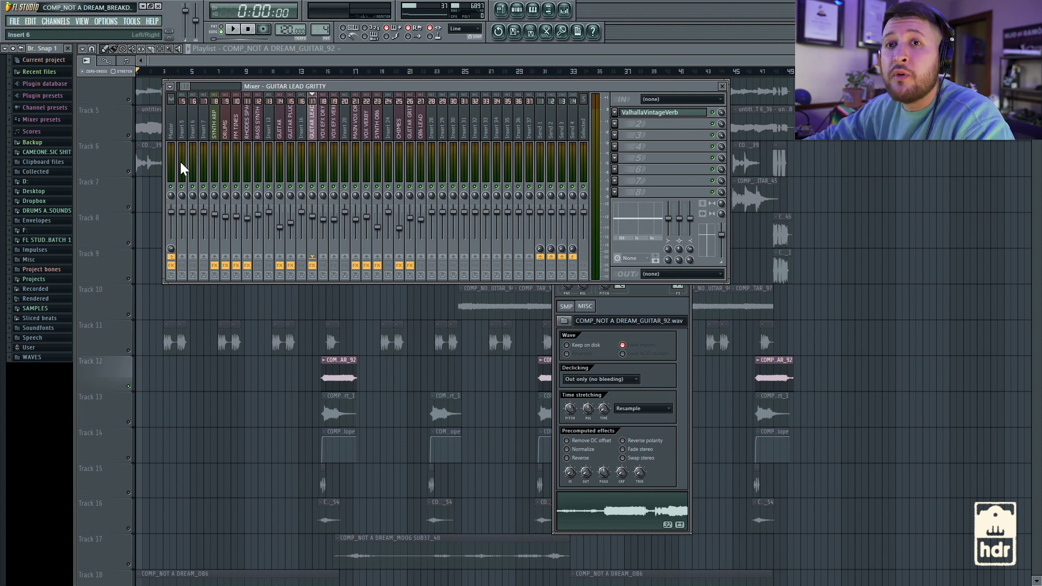
key("F12")
left_click(573, 15)
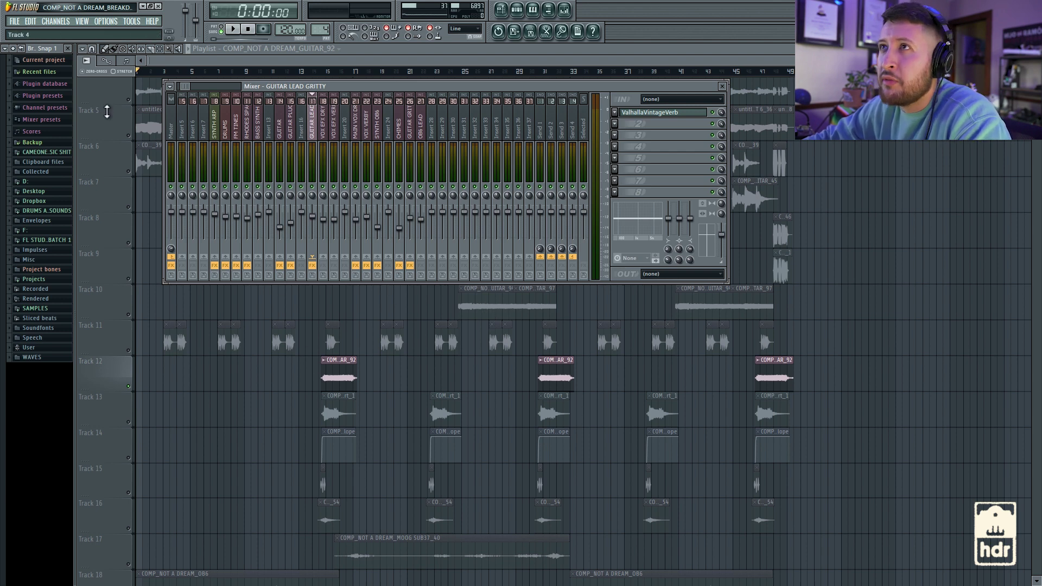
key("F9")
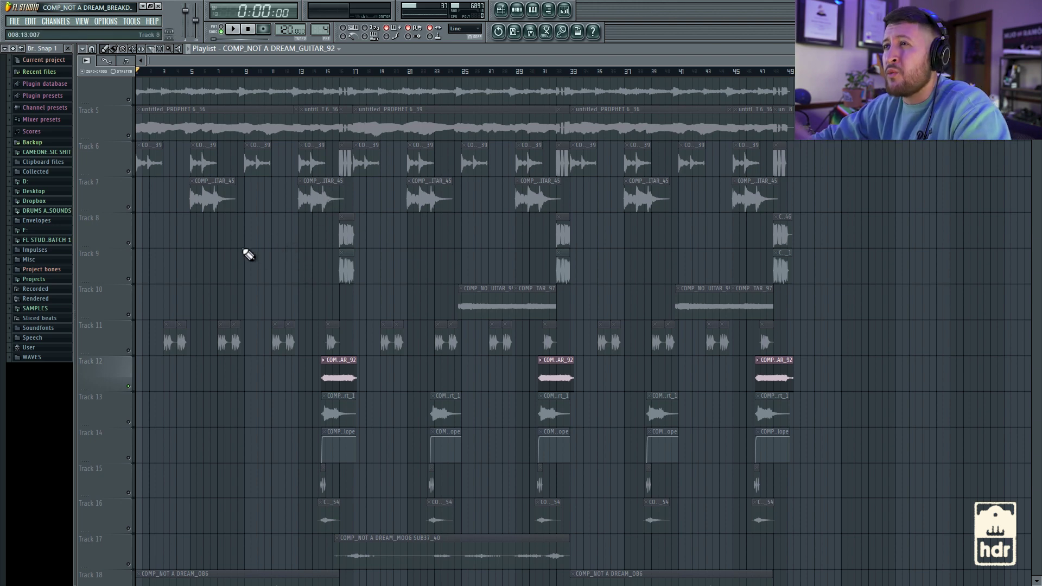
Select Track 13 and its clips and play from about bar 14, then stop
left_click(130, 422)
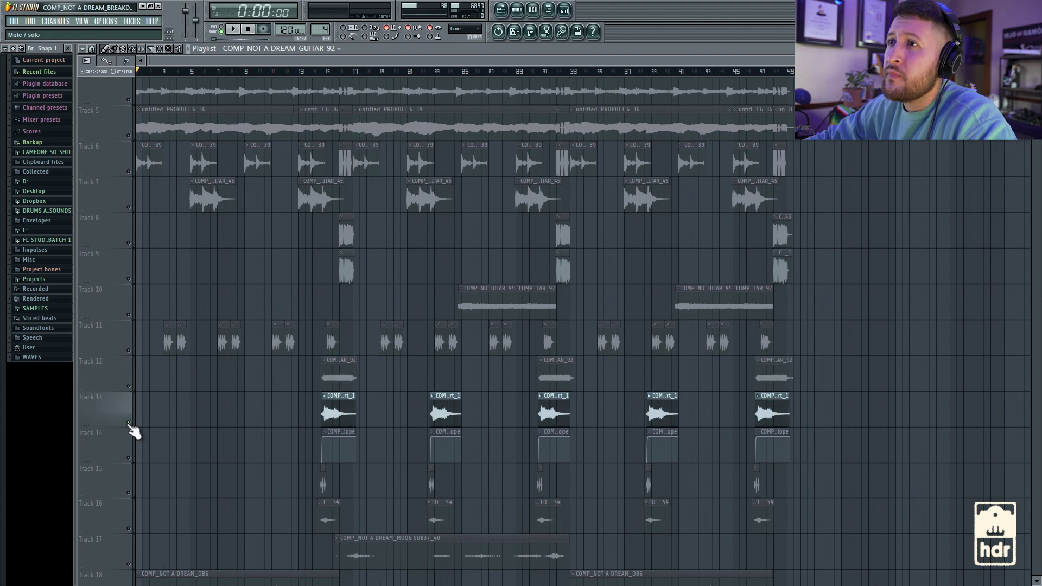
left_click(321, 73)
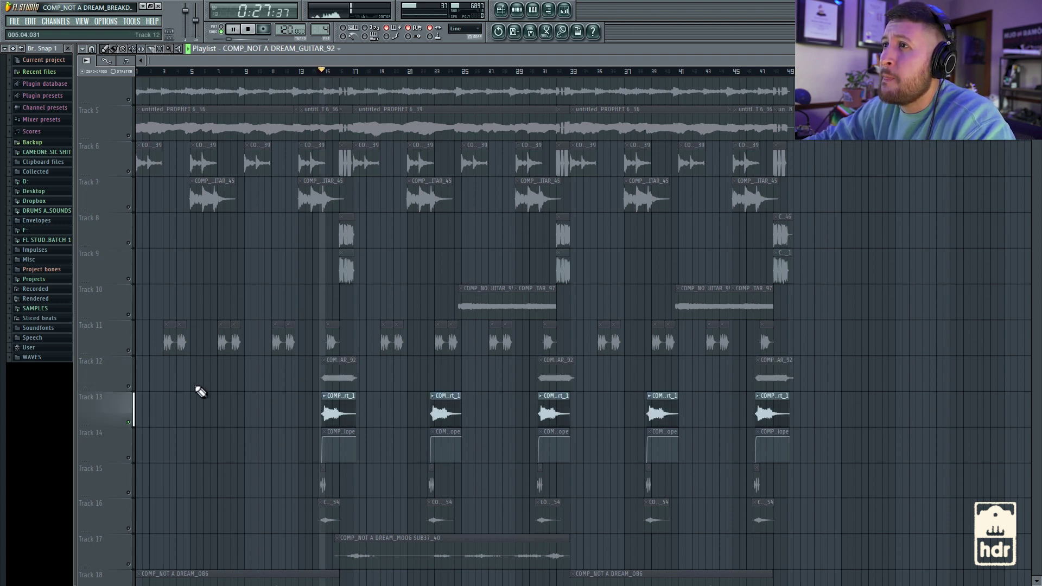
key("space")
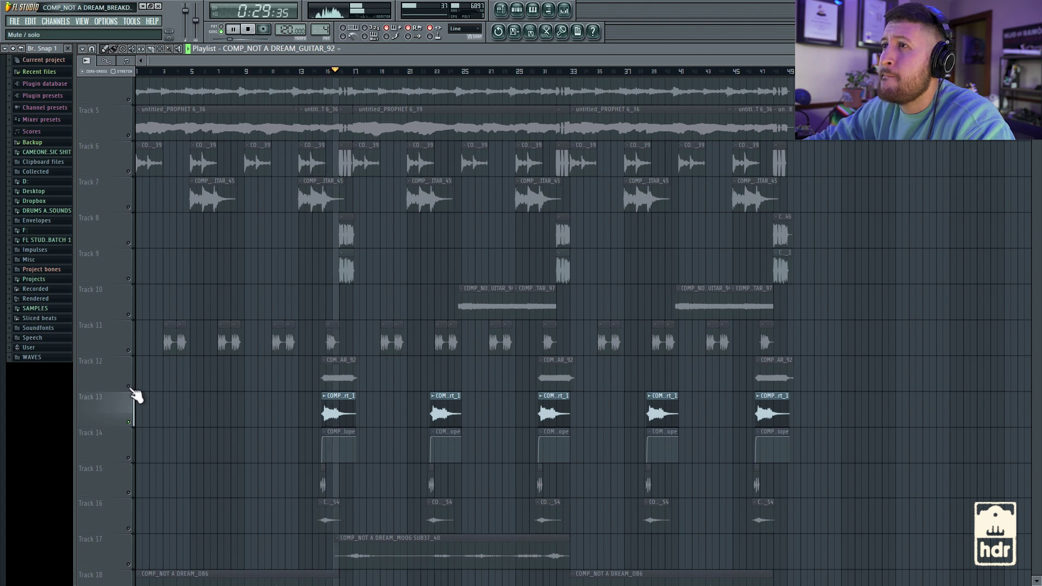
key("space")
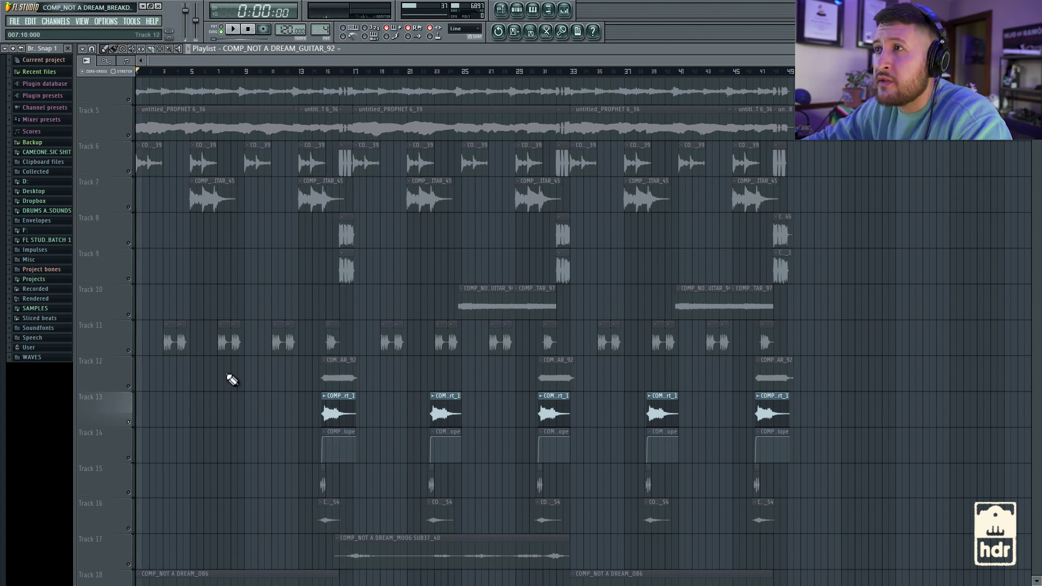
Select Track 12 and its clips and play from bar 14, then stop
left_click(132, 388)
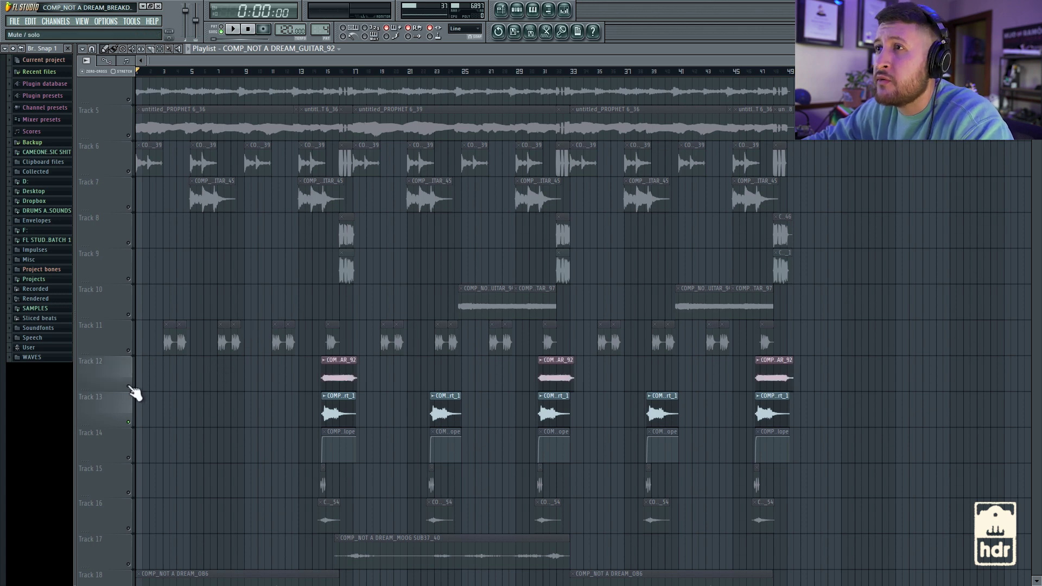
left_click(316, 73)
key("space")
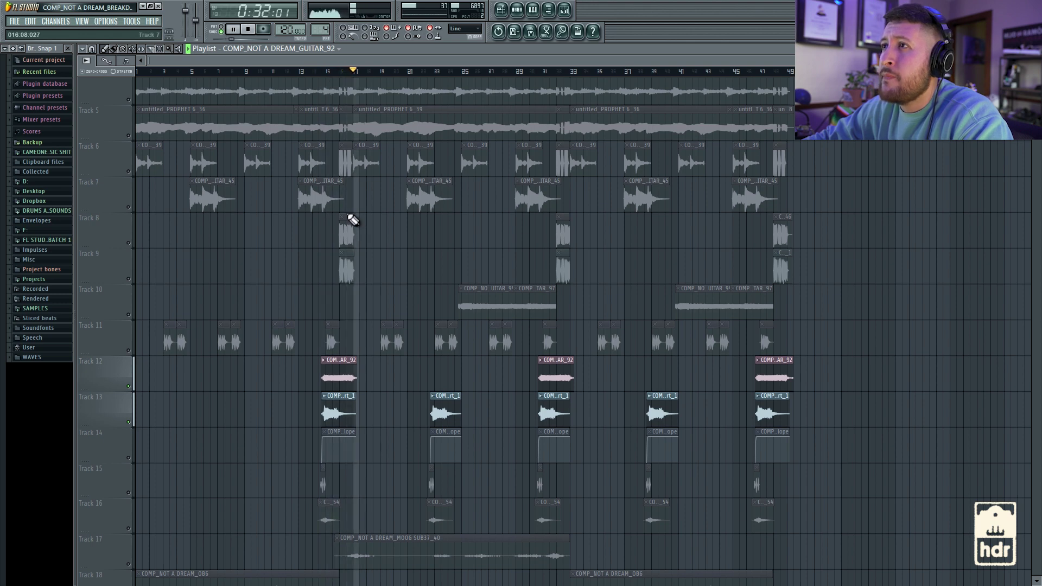
key("space")
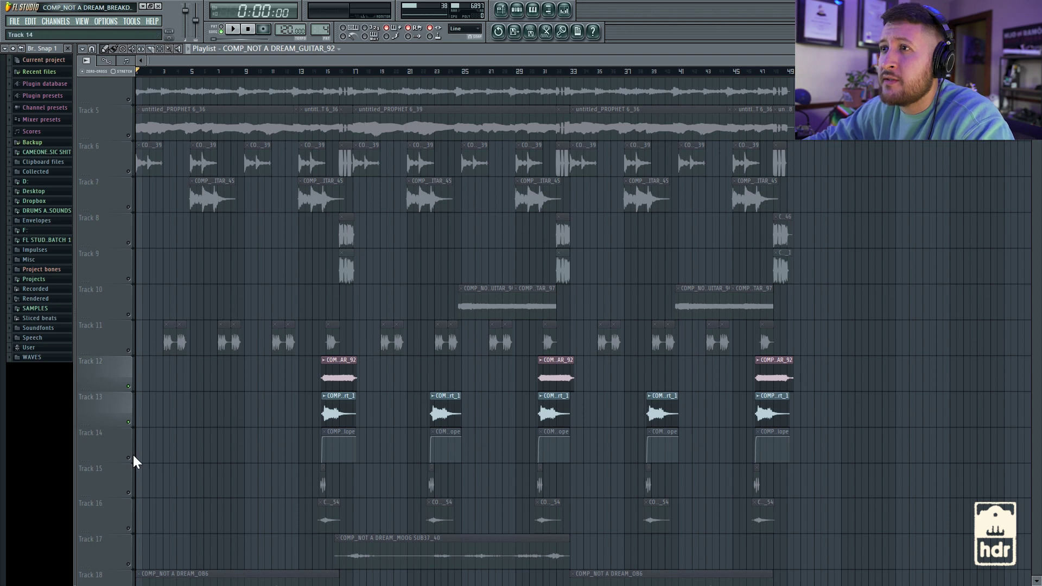
scroll(149, 446, "down", 4)
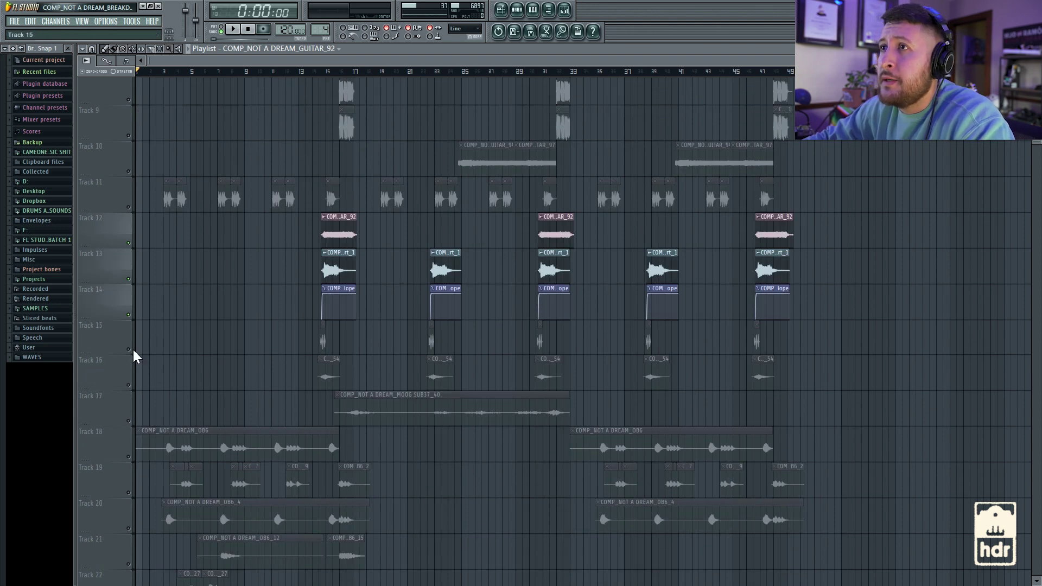
left_click(132, 352)
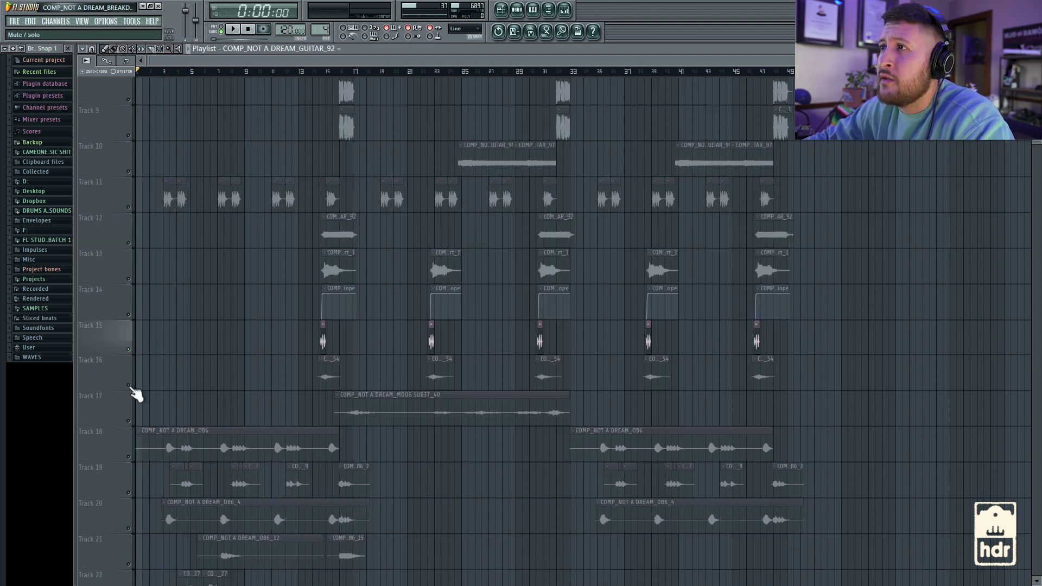
left_click(132, 386)
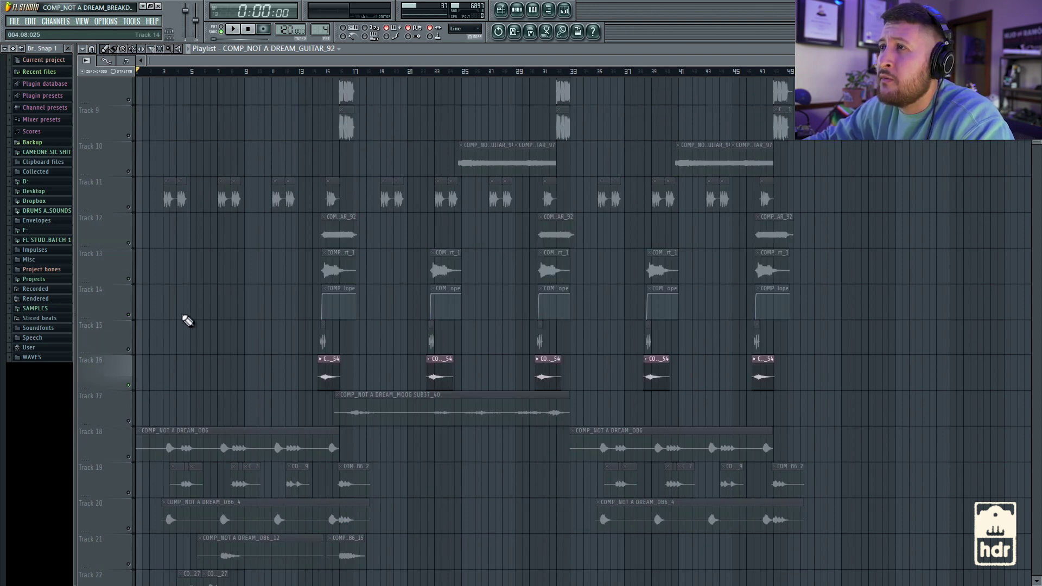
left_click(315, 73)
key("space")
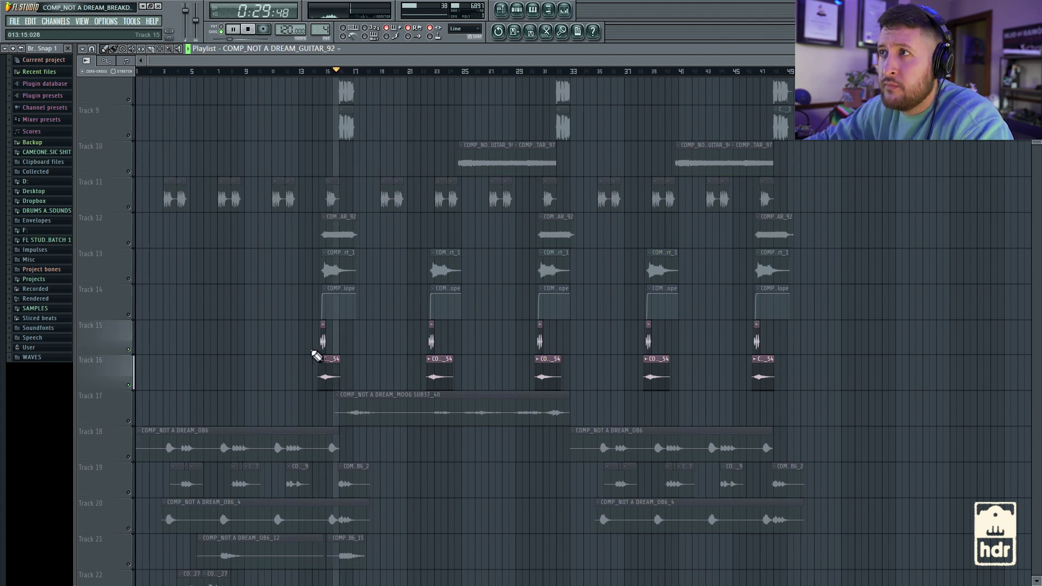
key("space")
left_click(145, 355)
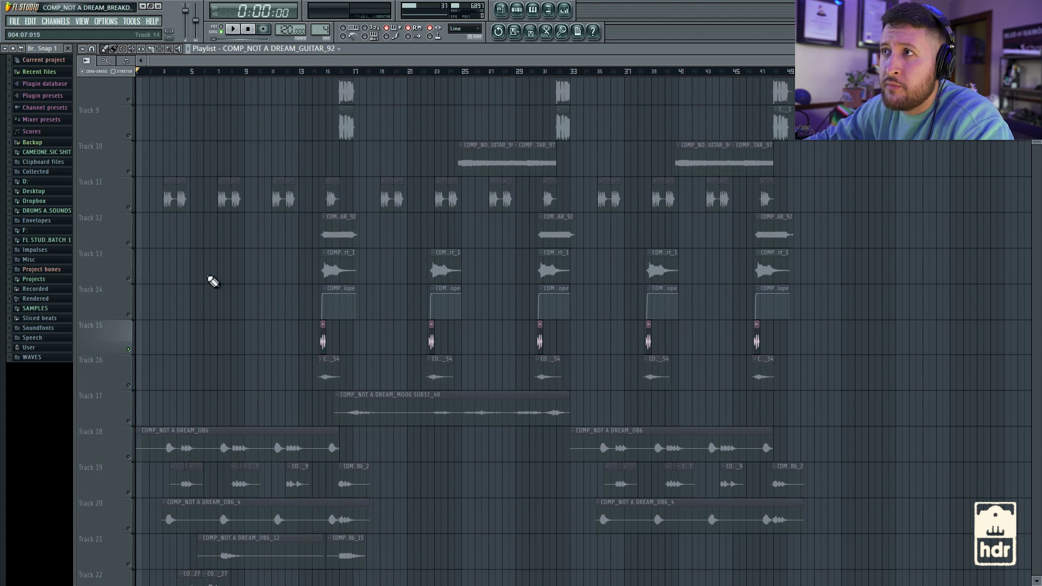
left_click(317, 73)
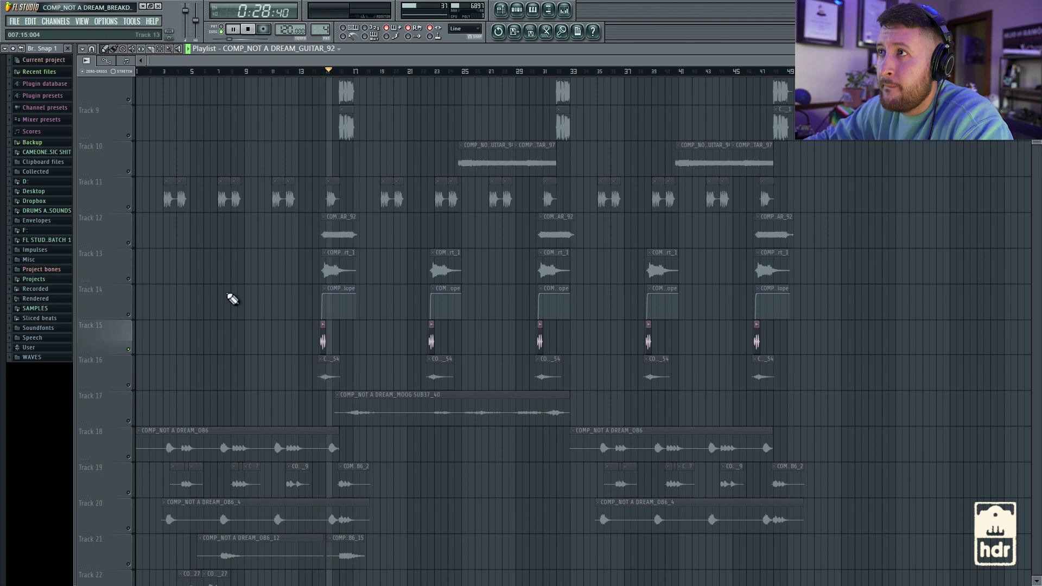
key("space")
left_click(132, 387)
left_click(325, 73)
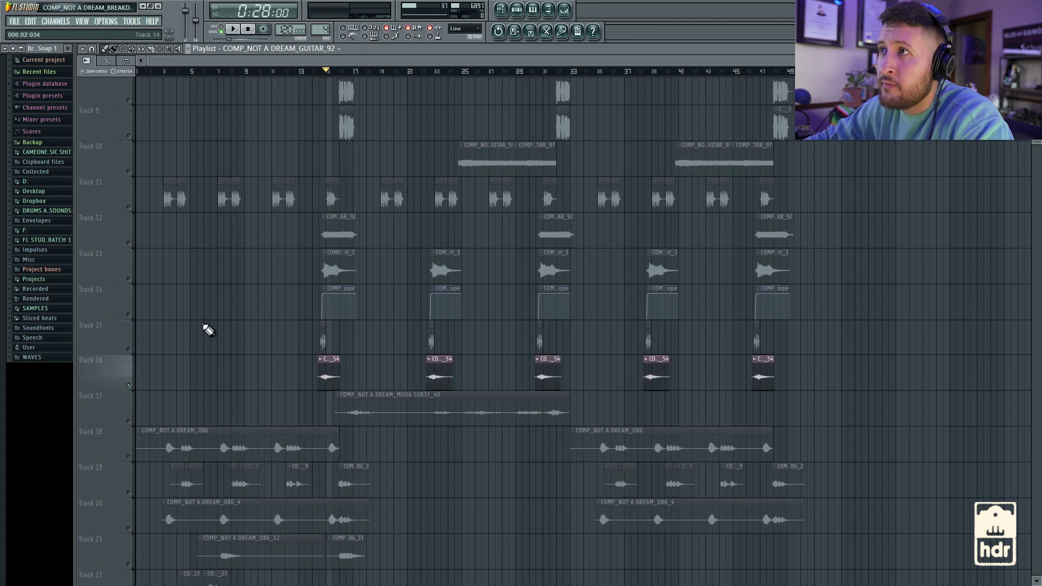
left_click(124, 343, "ctrl")
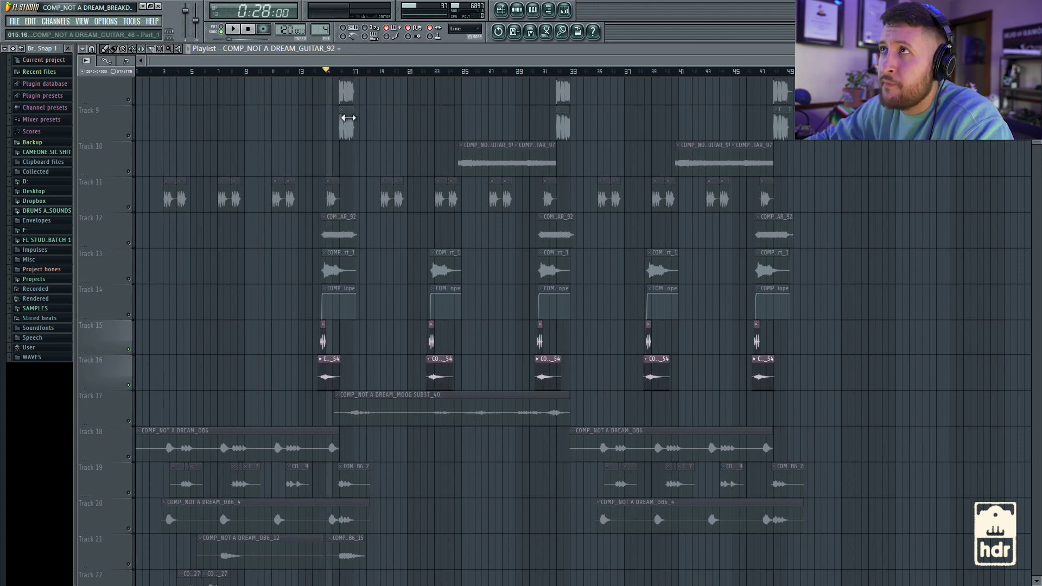
left_click(319, 73)
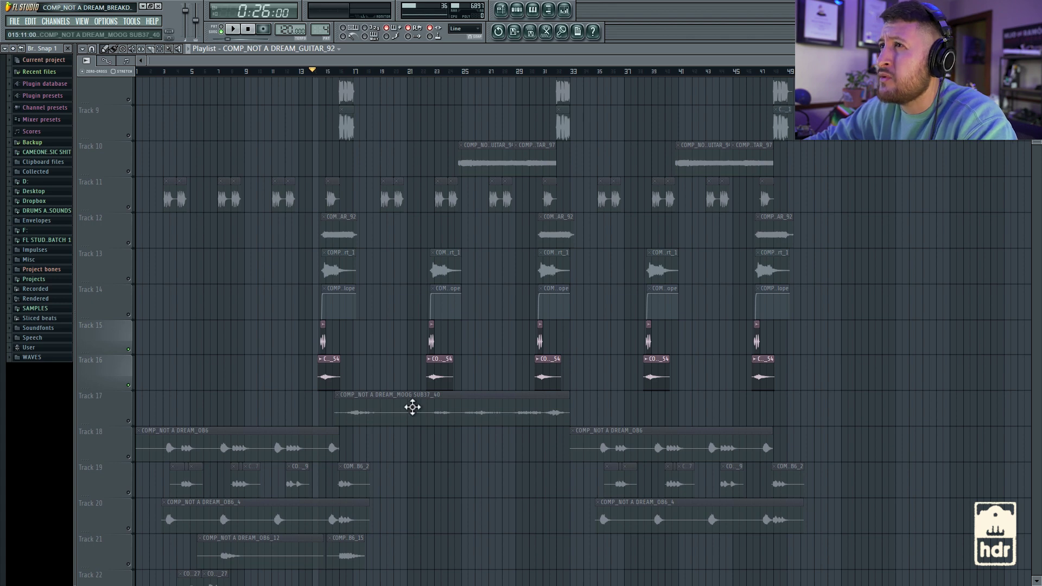
left_click(323, 372)
right_click(326, 374)
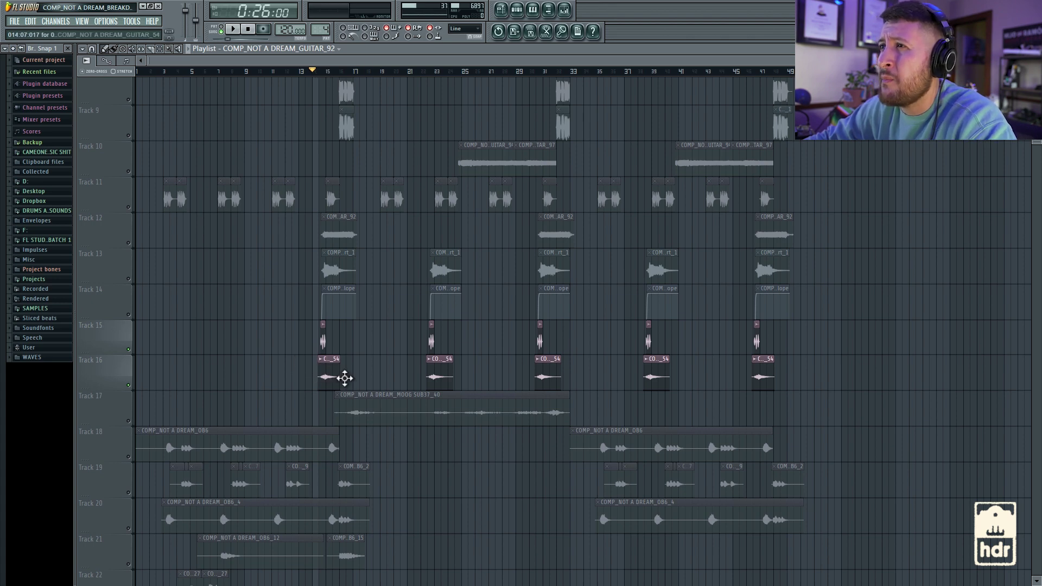
double_click(342, 376)
left_click(575, 11)
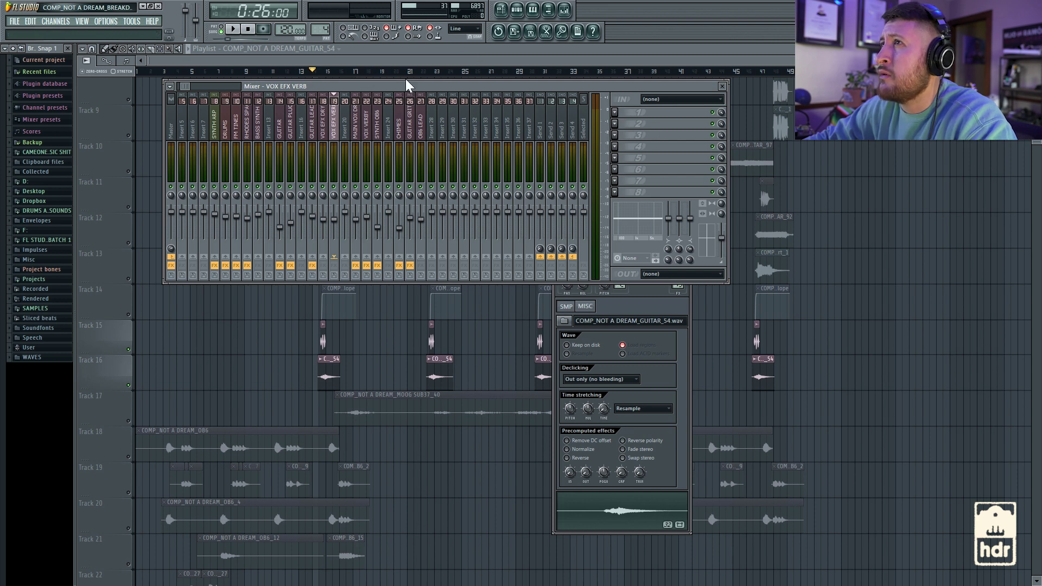
key("F12")
key("space")
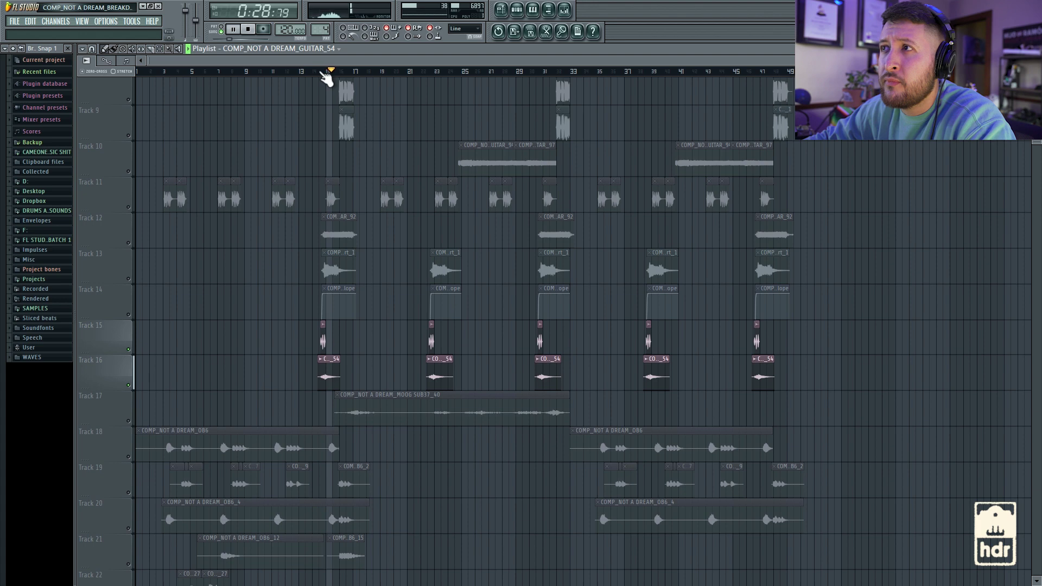
key("space")
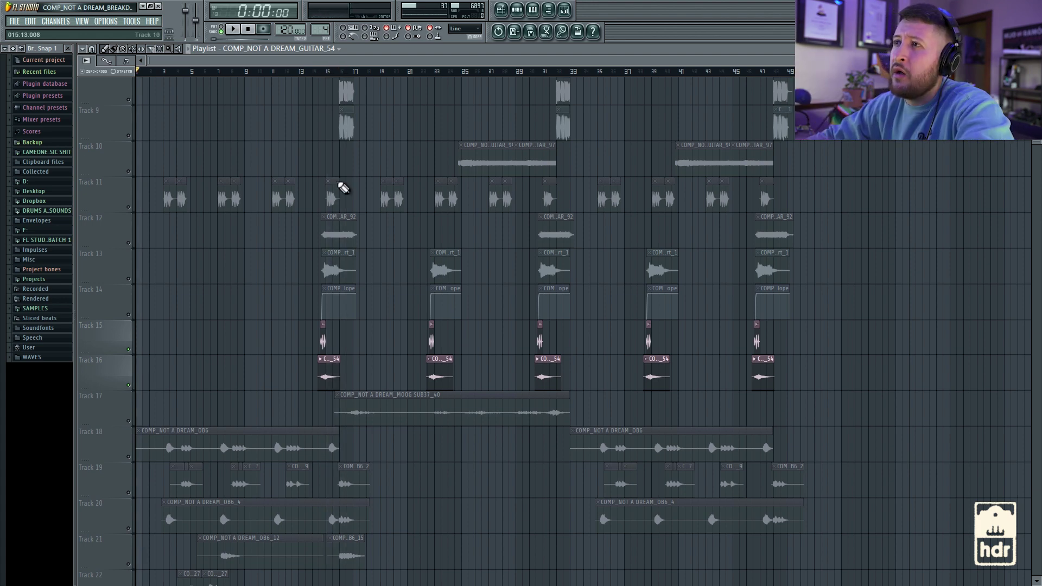
scroll(361, 358, "down", 3)
Select Track 17's MOOG SUB37 clip, play from bar 15 and stop, then open the mixer
scroll(355, 321, "up", 5)
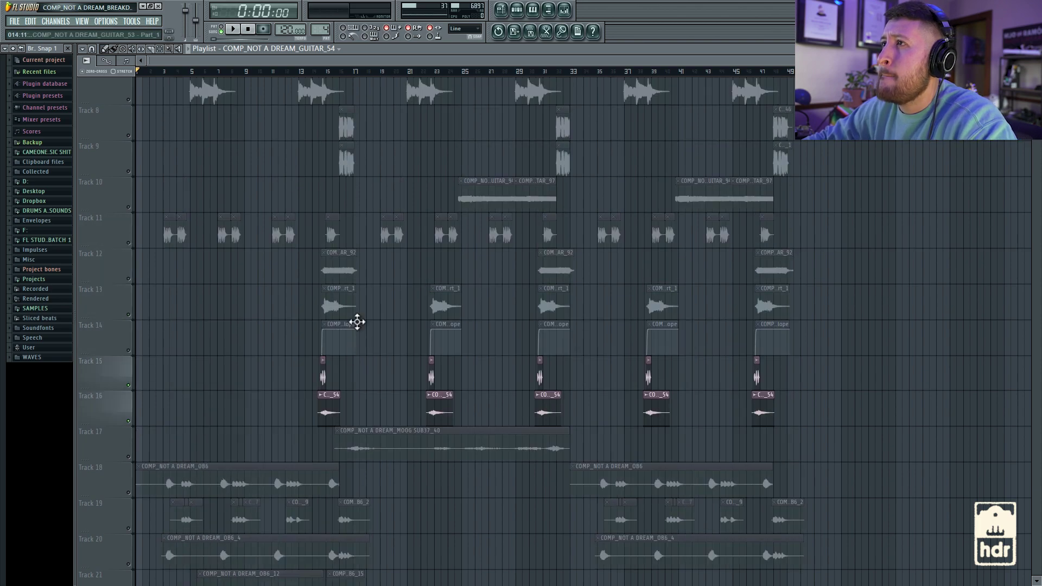
scroll(293, 356, "down", 4)
scroll(198, 368, "up", 3)
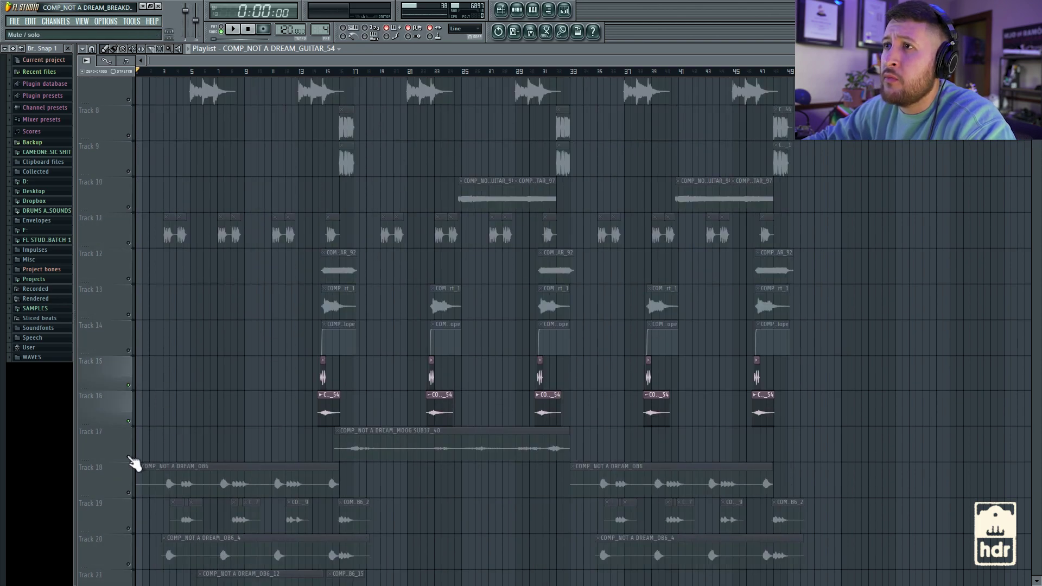
left_click(133, 460)
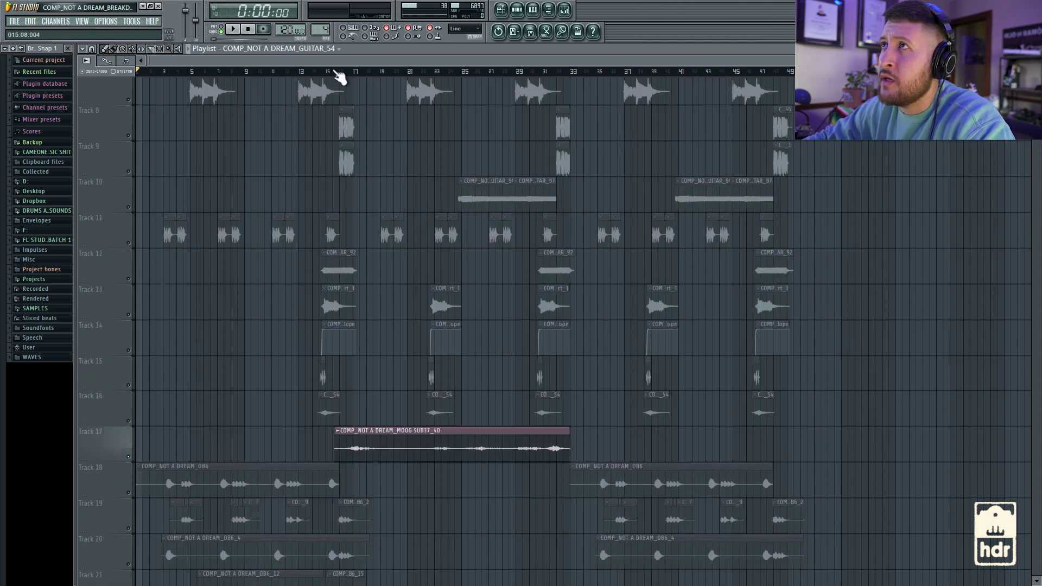
left_click(334, 72)
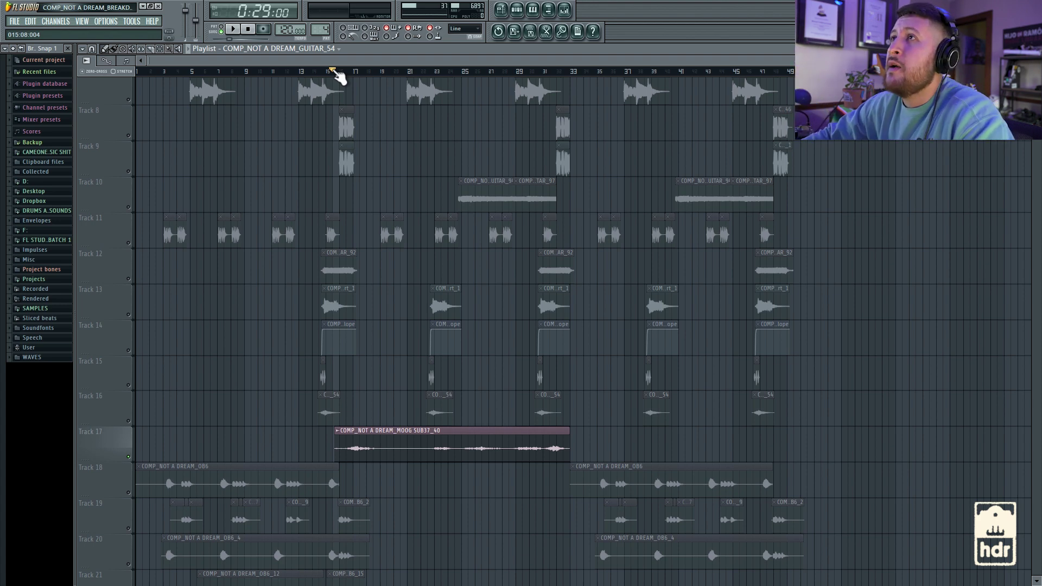
key("space")
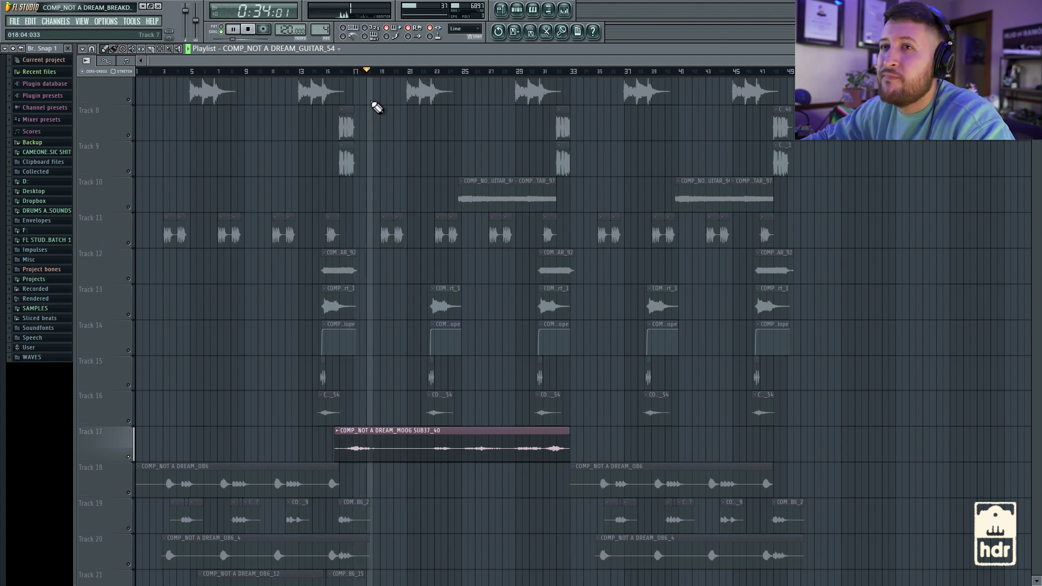
key("space")
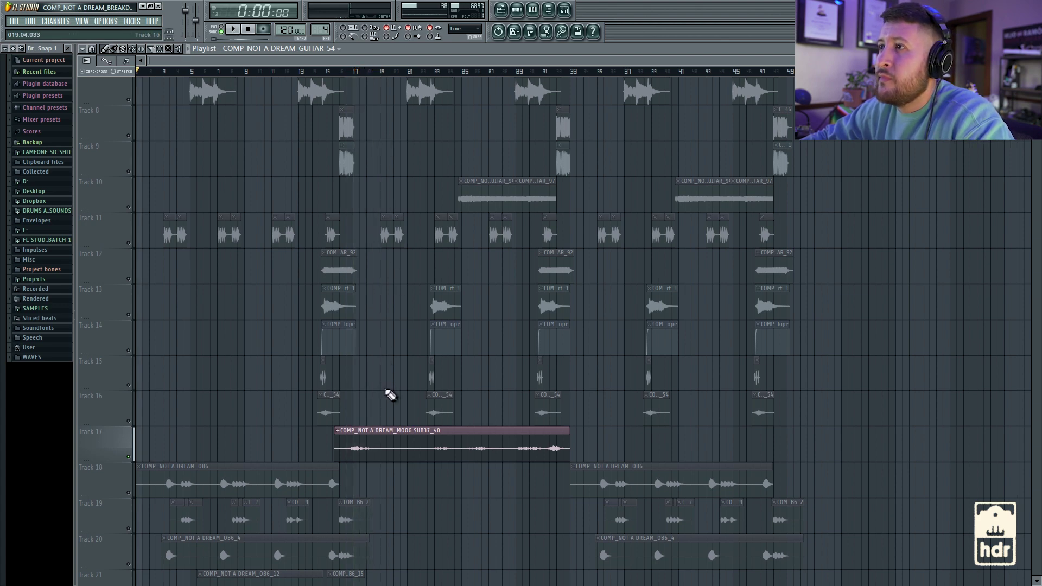
left_click(568, 11)
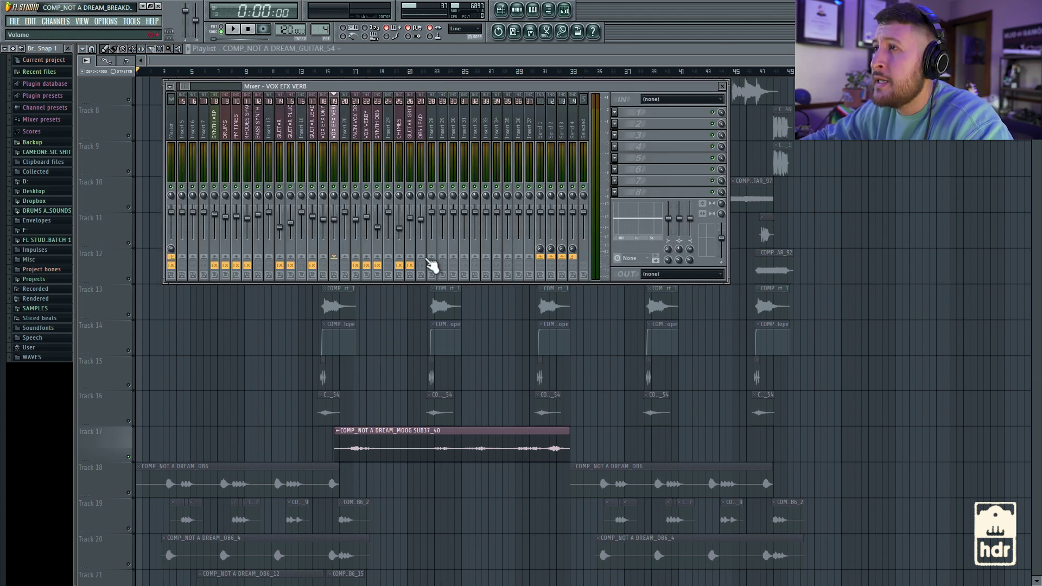
Open the MOOG clip's CHIMES insert, inspect its VC 2A and ValhallaRoom effects, then close all windows
double_click(421, 453)
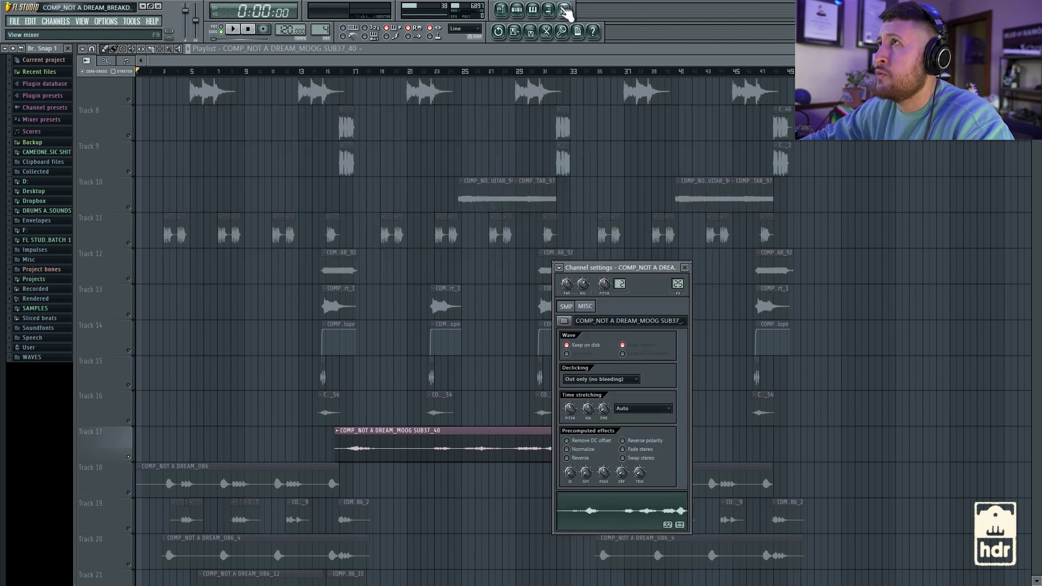
left_click(564, 9)
left_click(645, 124)
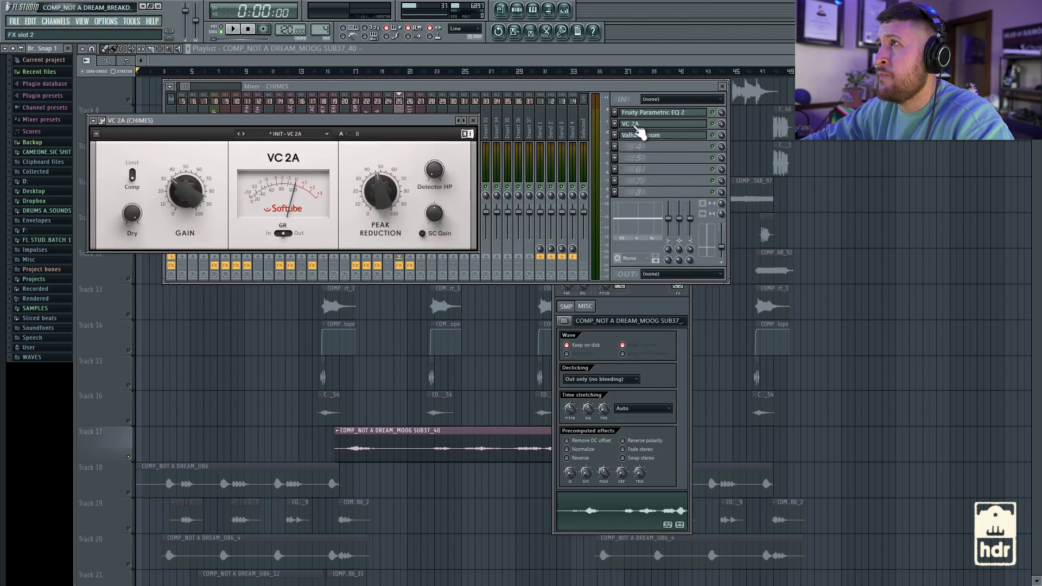
left_click(647, 137)
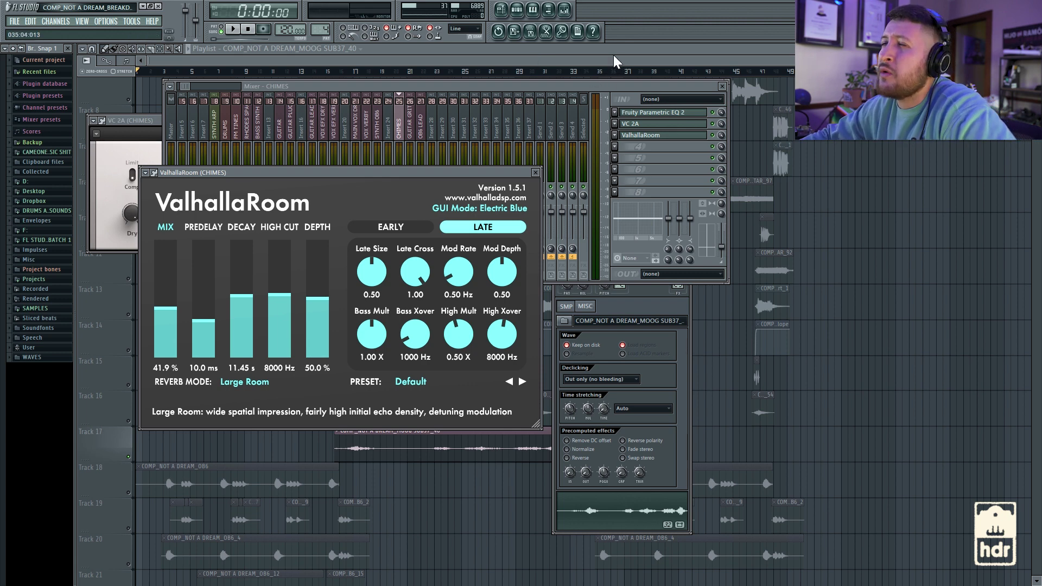
key("F12")
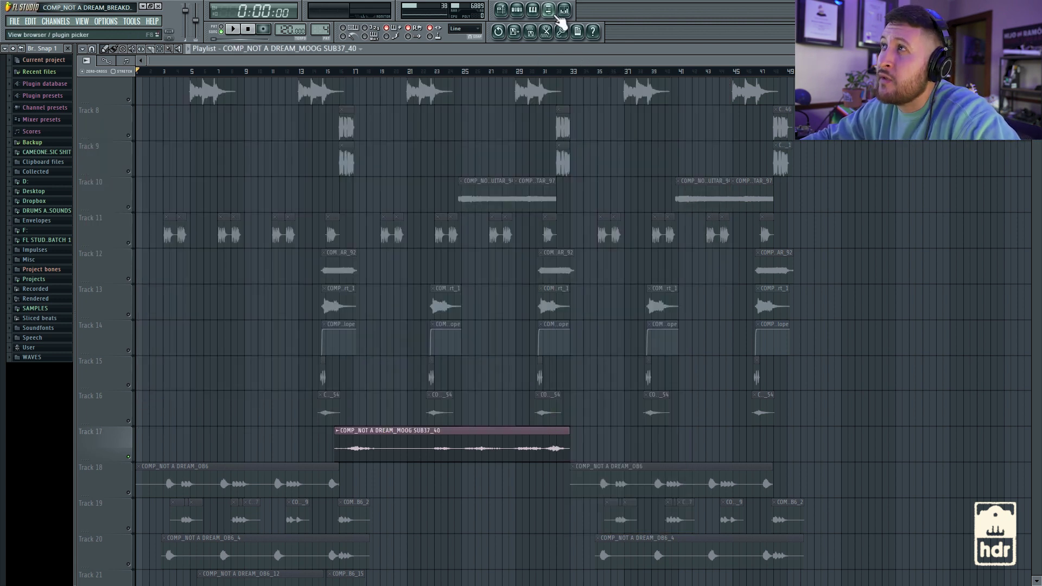
scroll(321, 314, "down", 5)
Select all clips from Track 17 up to Track 1 and play the arrangement past bar 17
scroll(277, 238, "up", 1)
scroll(298, 245, "up", 2)
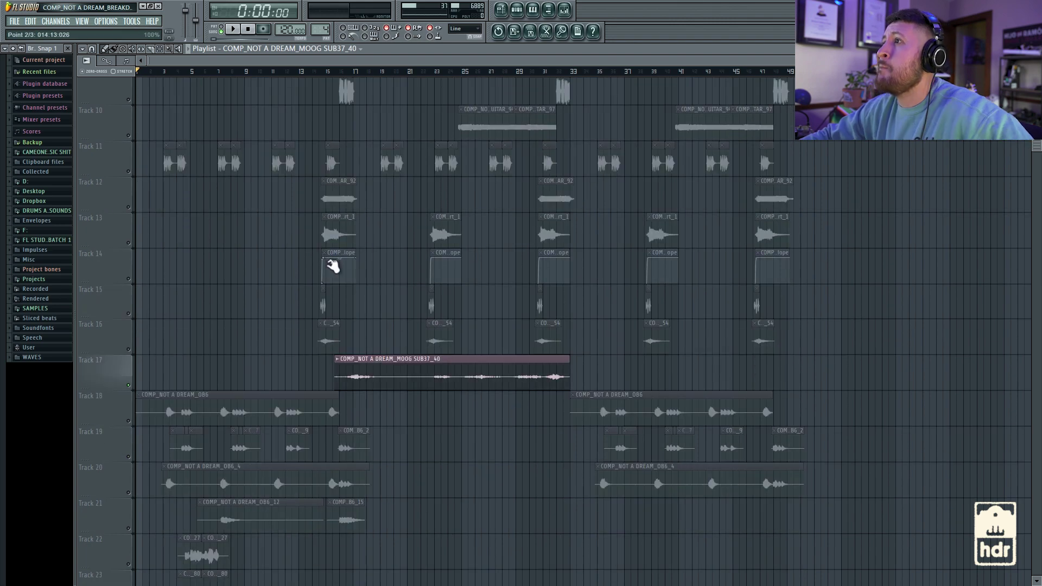
left_click_drag(129, 375, 134, 90)
scroll(132, 217, "up", 5)
scroll(132, 144, "up", 3)
scroll(384, 303, "down", 5)
key("space")
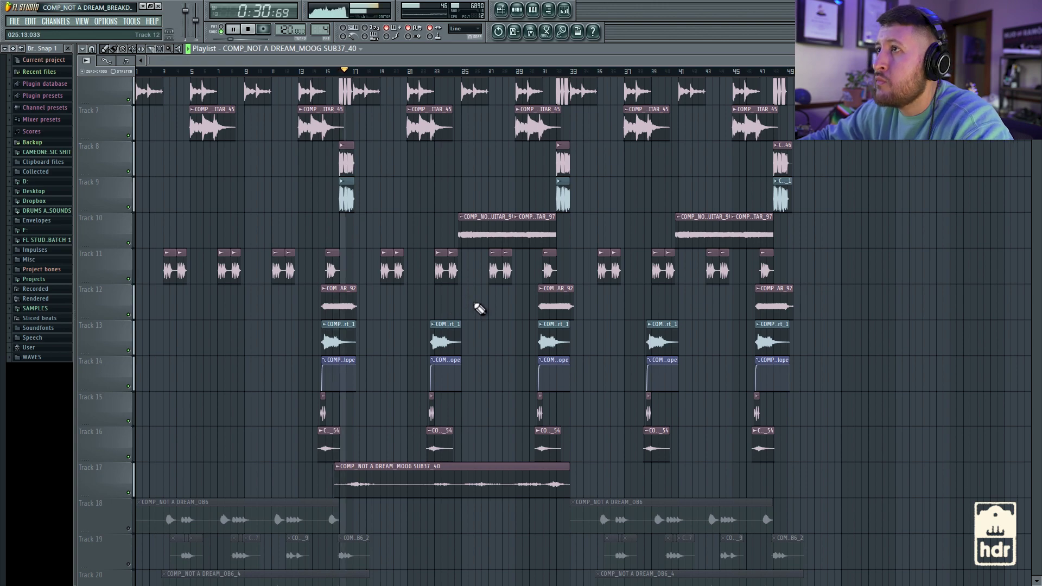
scroll(477, 306, "up", 4)
scroll(479, 308, "down", 3)
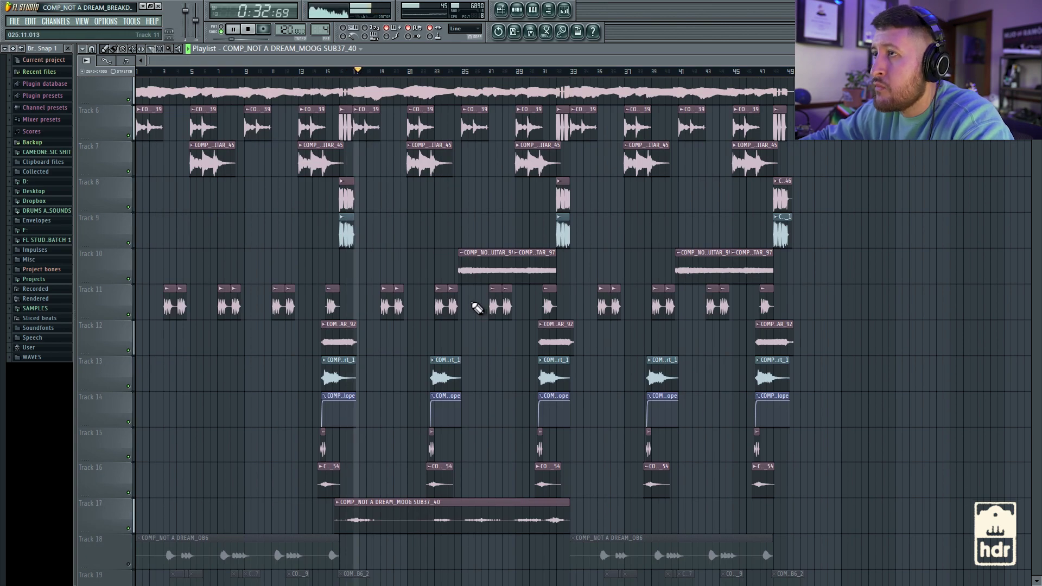
Stop playback at 0:00:00, scroll down to Track 18 and unmute it
key("space")
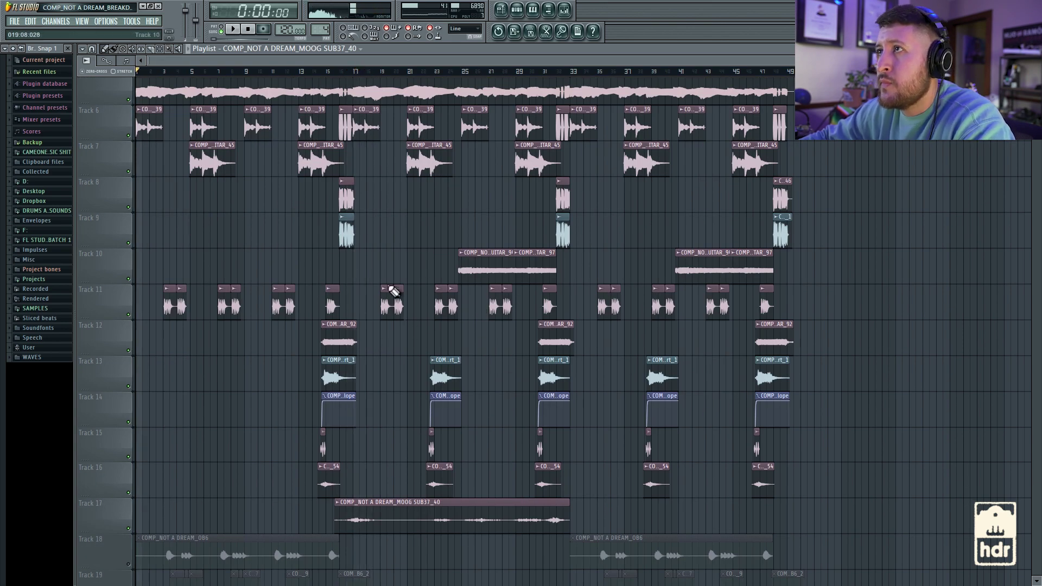
scroll(435, 293, "down", 10)
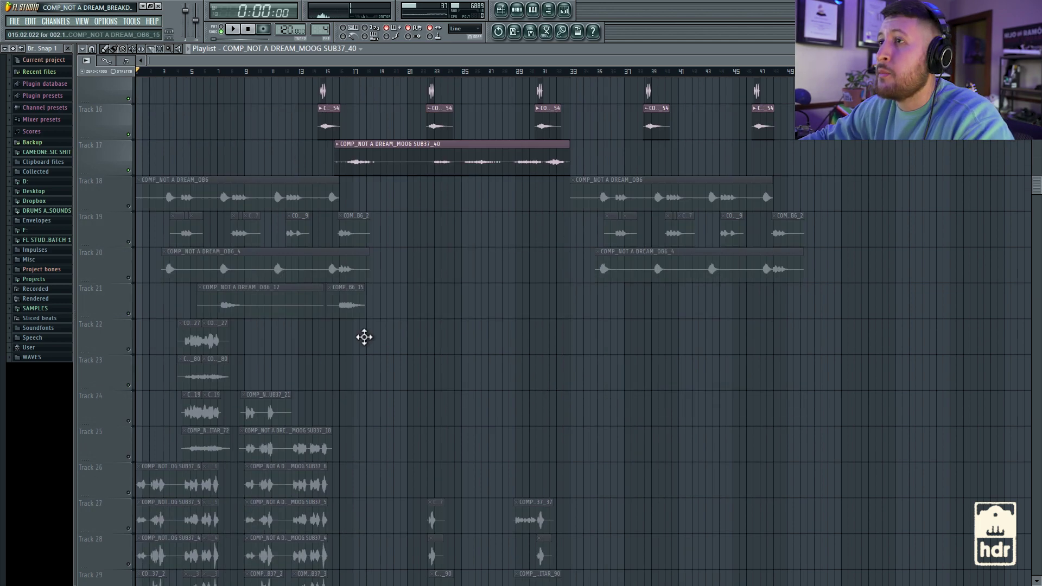
scroll(364, 337, "up", 5)
scroll(364, 340, "up", 4)
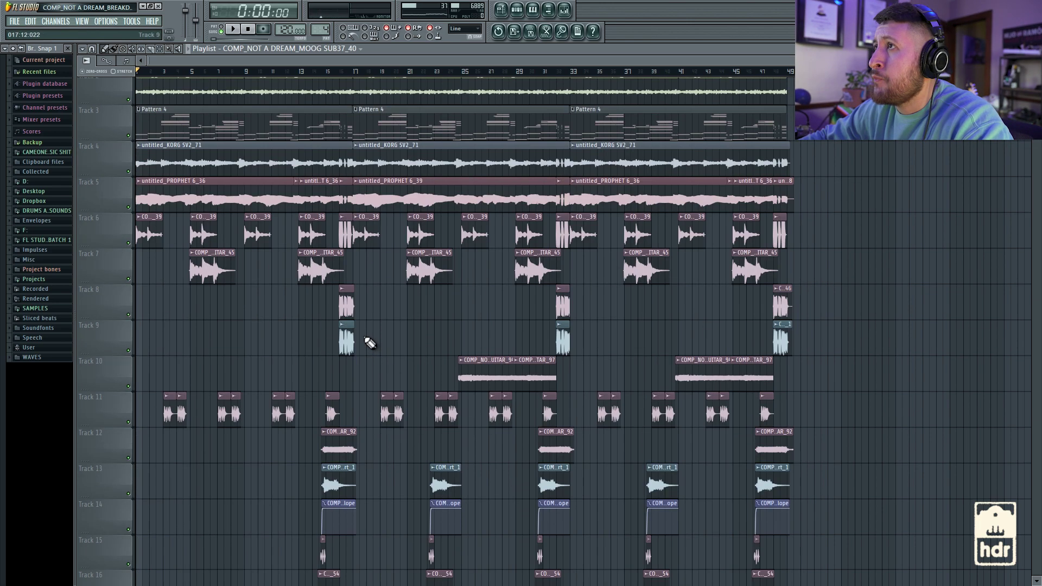
scroll(364, 342, "down", 1)
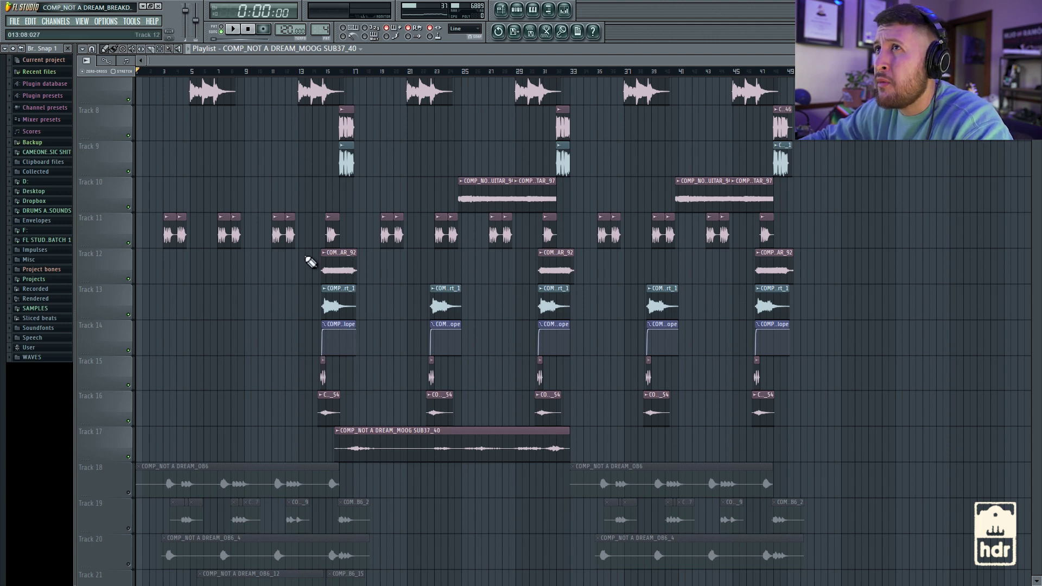
scroll(233, 266, "down", 5)
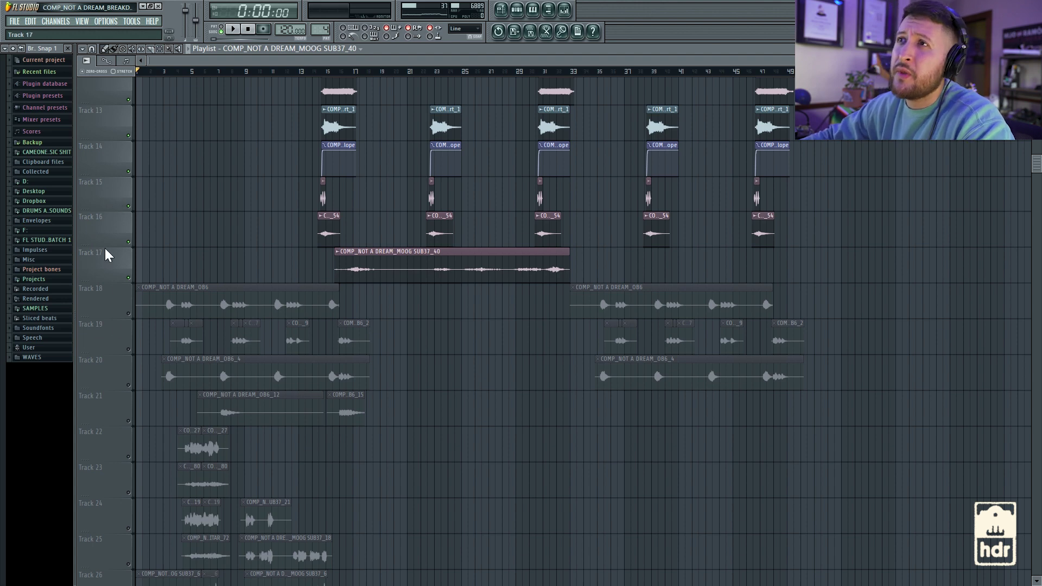
scroll(106, 248, "down", 4)
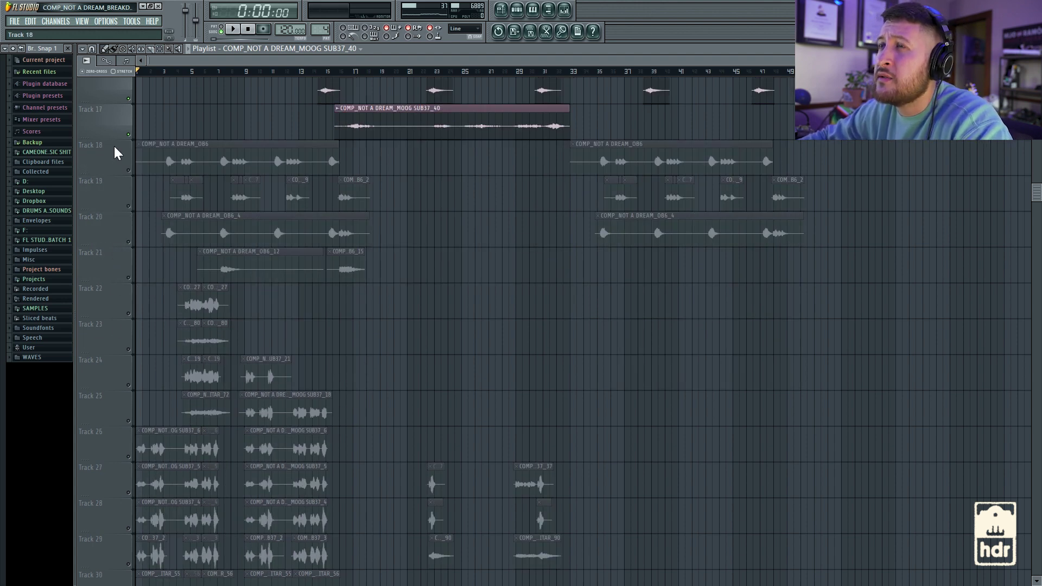
left_click(128, 170)
Unmute Tracks 19, 20 and 21, then solo Track 18
left_click(129, 206)
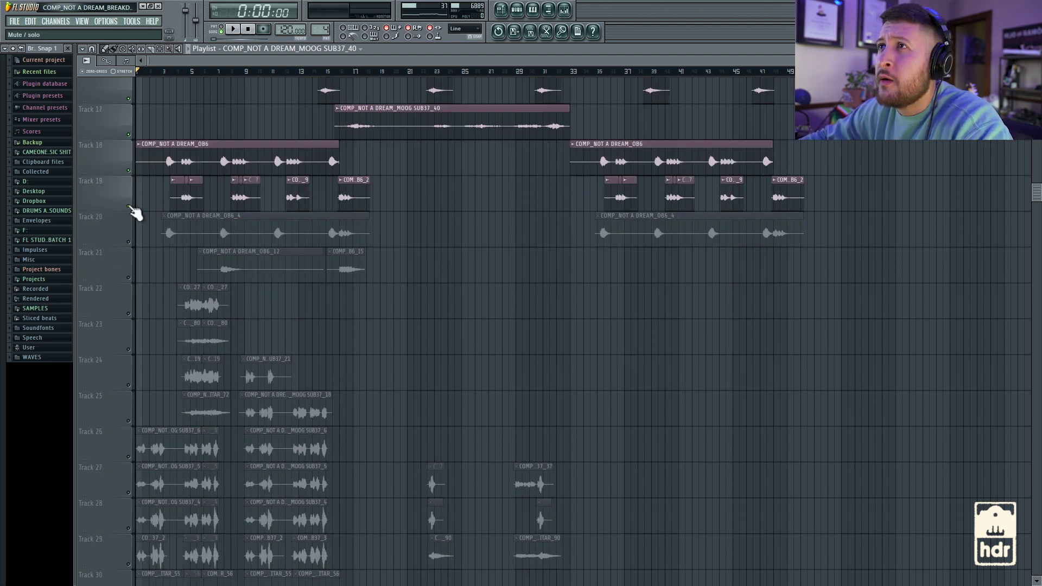
left_click(129, 242)
left_click(129, 278)
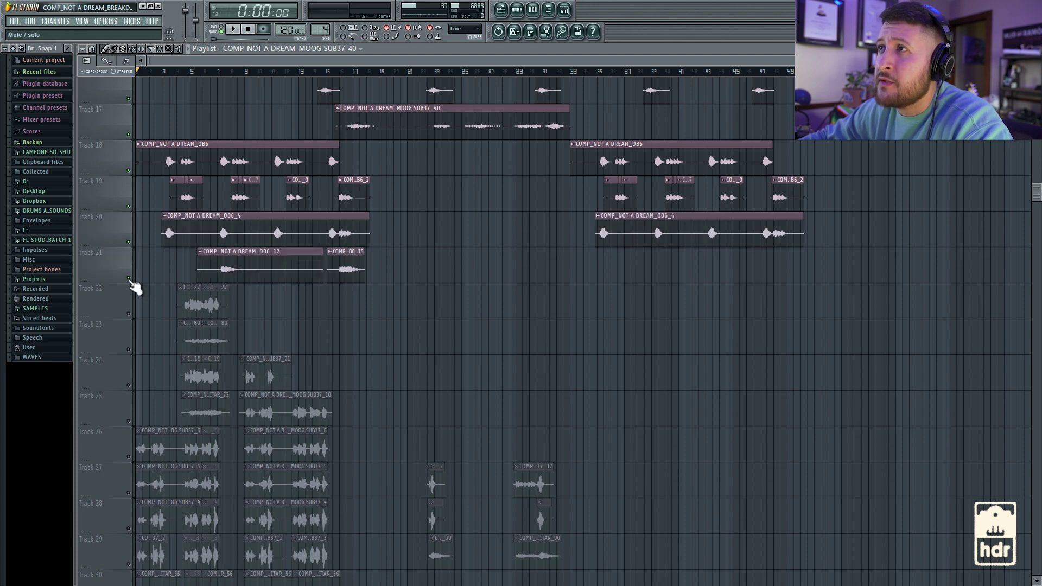
right_click(128, 171)
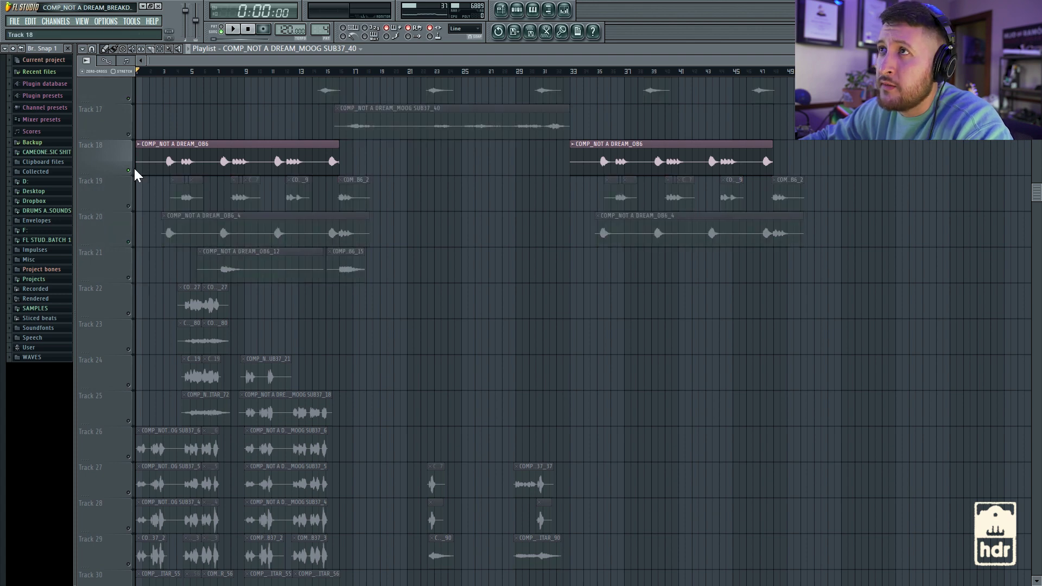
Play from about bar 2.5, select the clips of Tracks 19–21, then stop
left_click(157, 71)
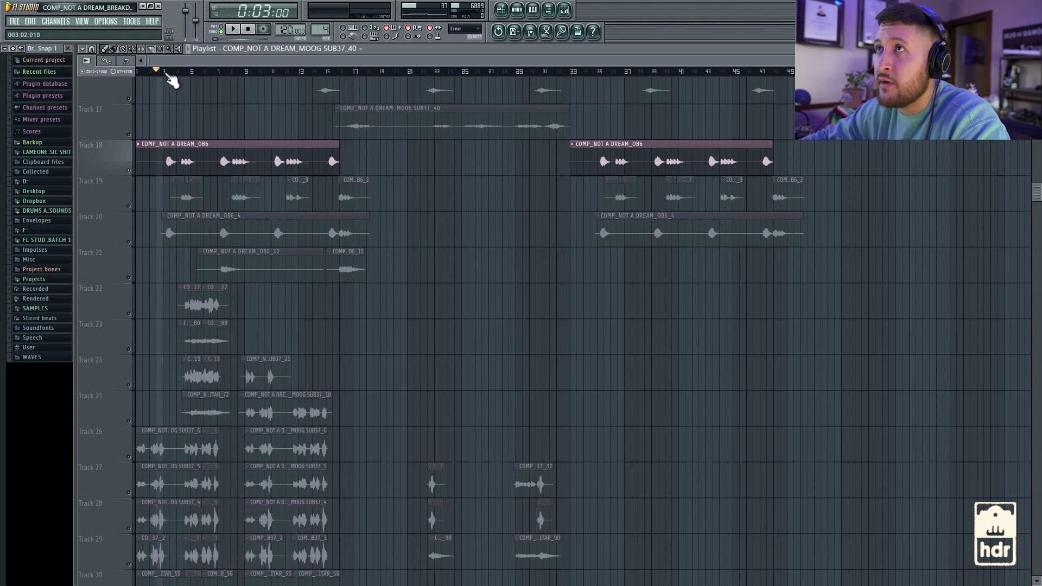
key("space")
left_click(131, 209, "ctrl")
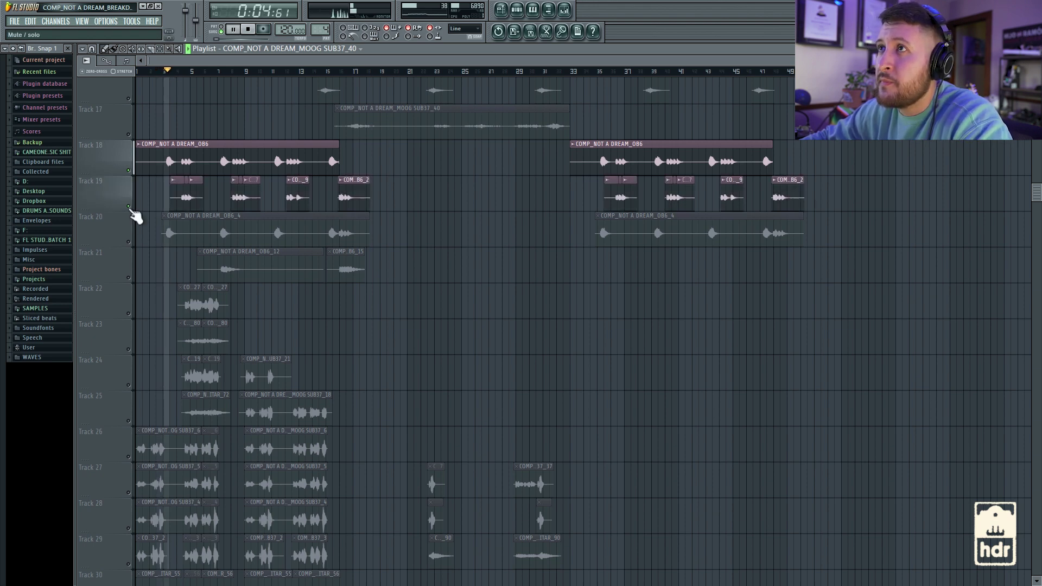
left_click(132, 245, "ctrl")
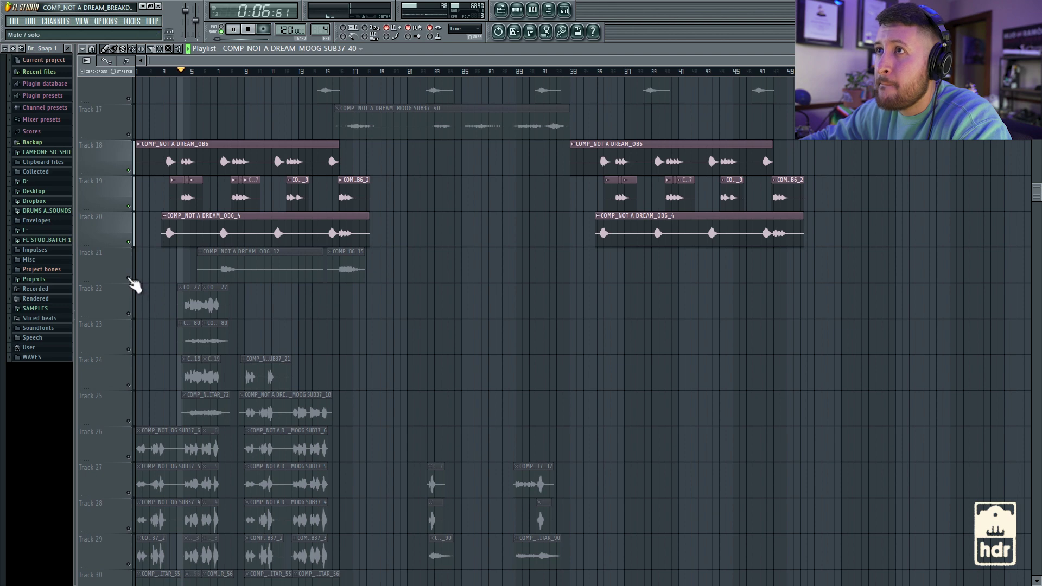
left_click(130, 278, "ctrl")
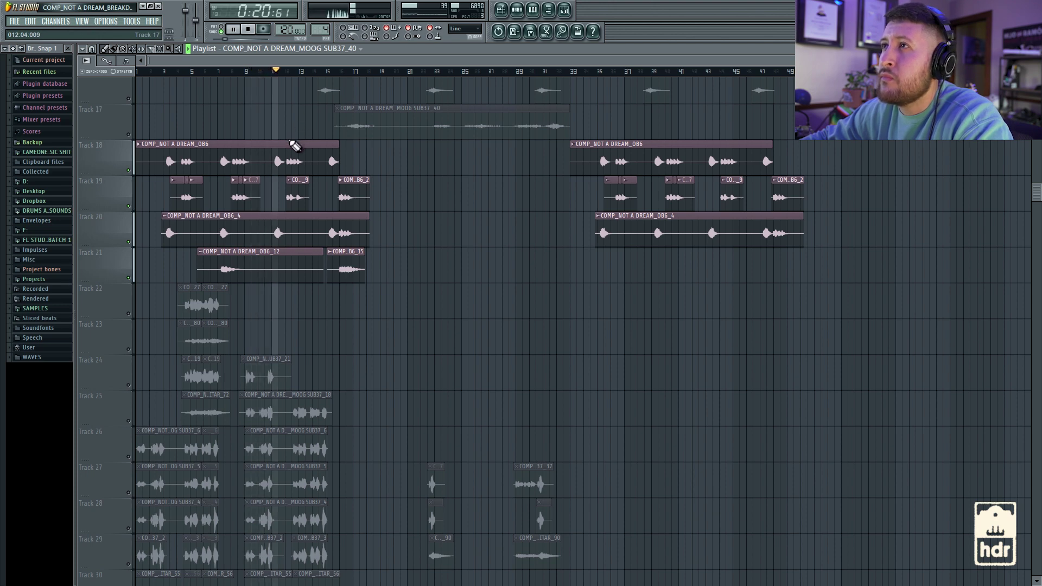
key("space")
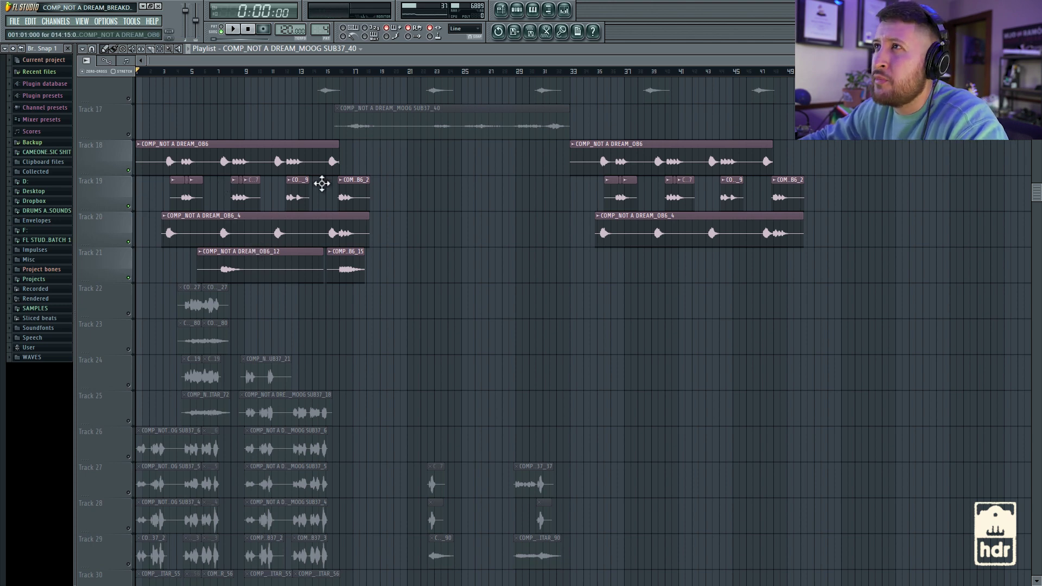
Select only Track 21's clips and audition from about bar 6.5
left_click(129, 279)
left_click(217, 72)
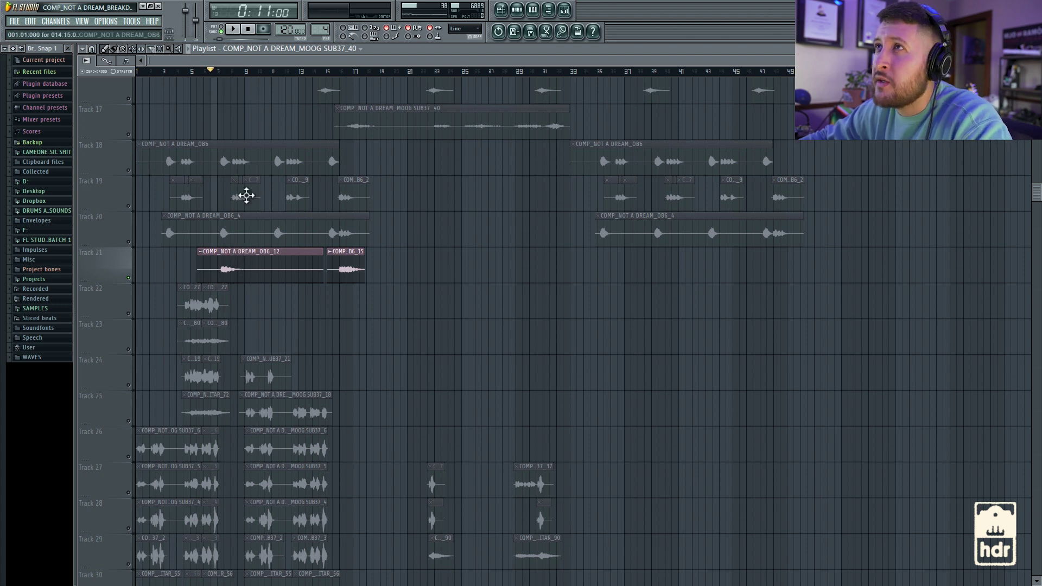
key("space")
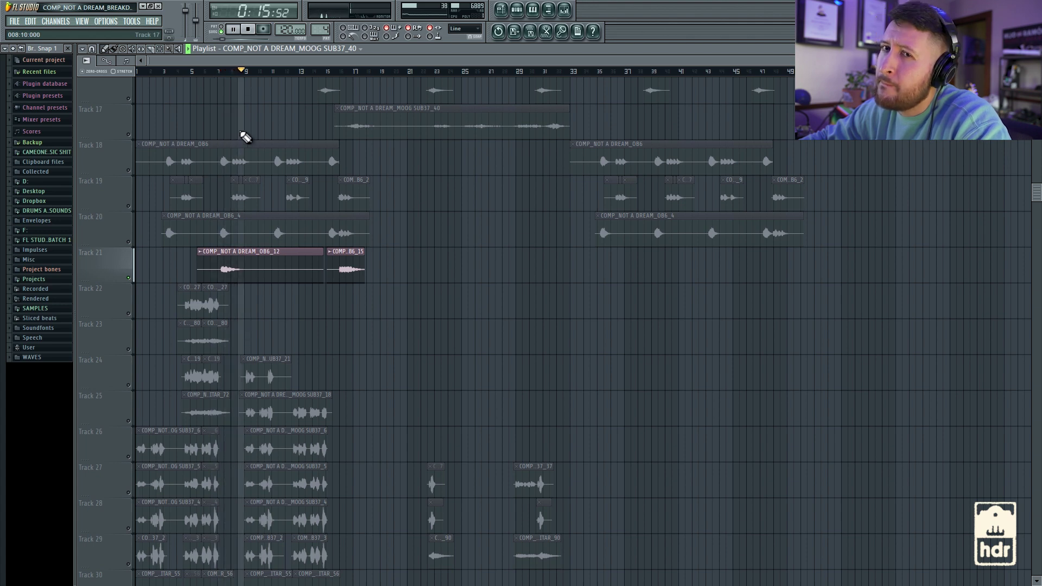
key("space")
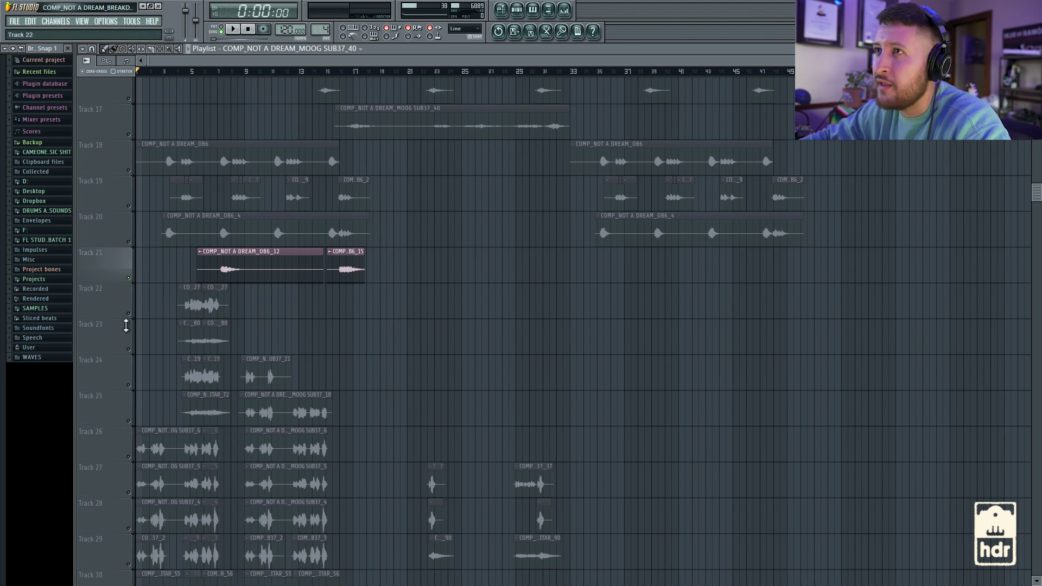
left_click_drag(136, 248, 128, 146)
scroll(130, 185, "up", 5)
left_click_drag(130, 185, 125, 130)
scroll(132, 148, "up", 4)
scroll(125, 130, "up", 5)
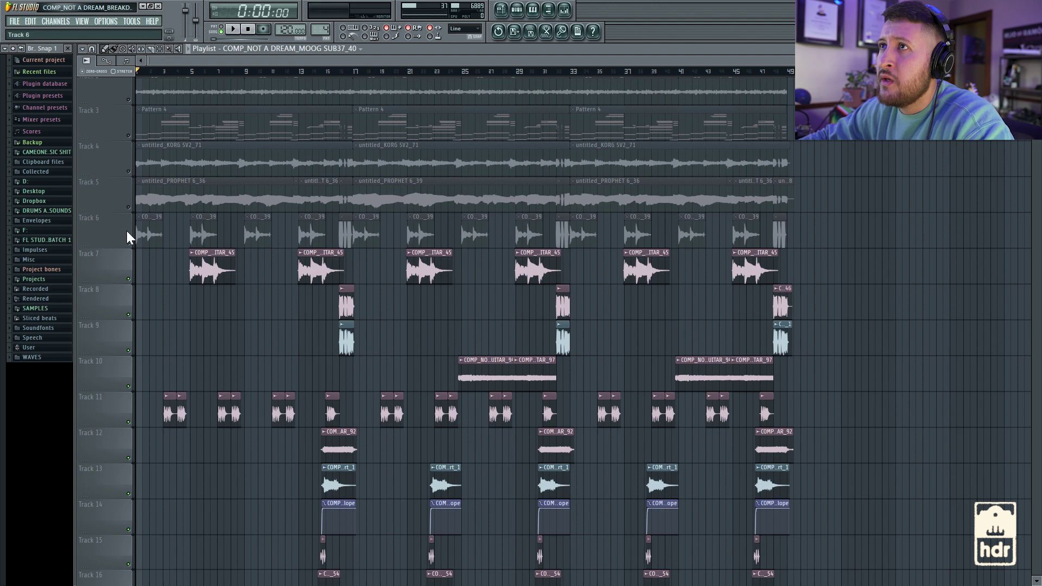
left_click_drag(126, 230, 135, 81)
scroll(135, 147, "up", 1)
scroll(181, 198, "down", 5)
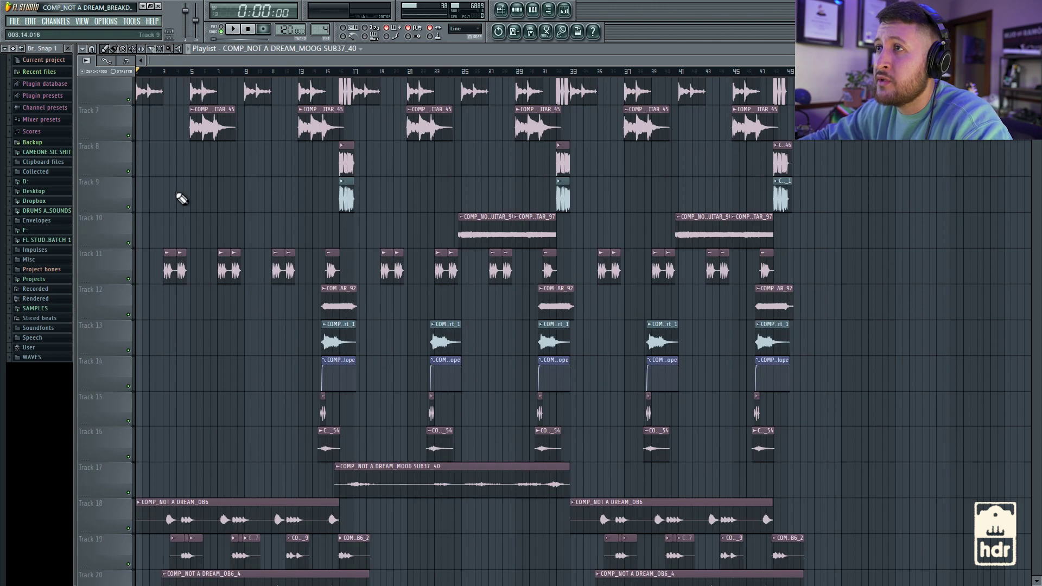
key("space")
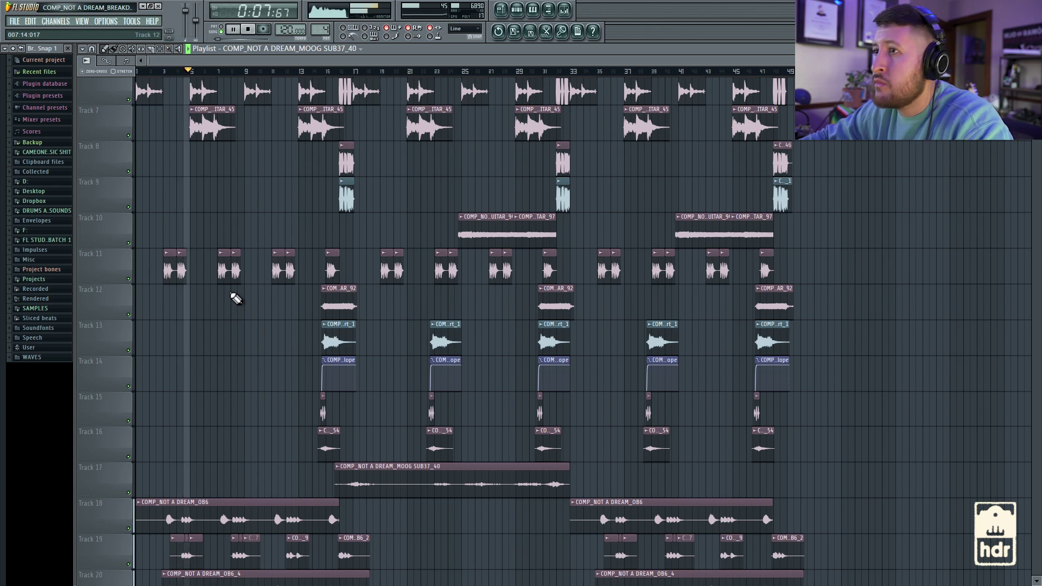
scroll(234, 304, "down", 5)
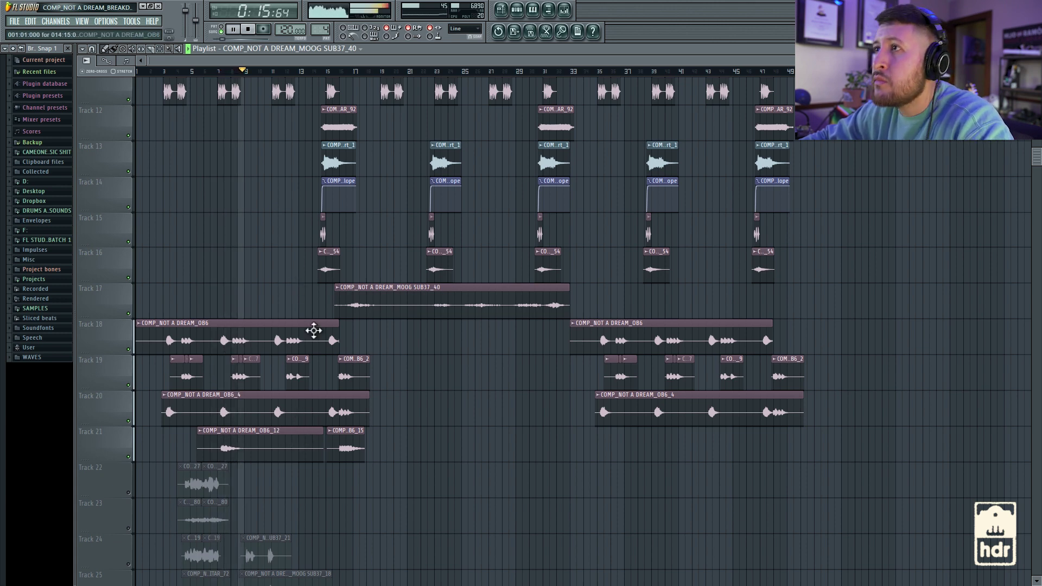
key("space")
scroll(299, 251, "down", 4)
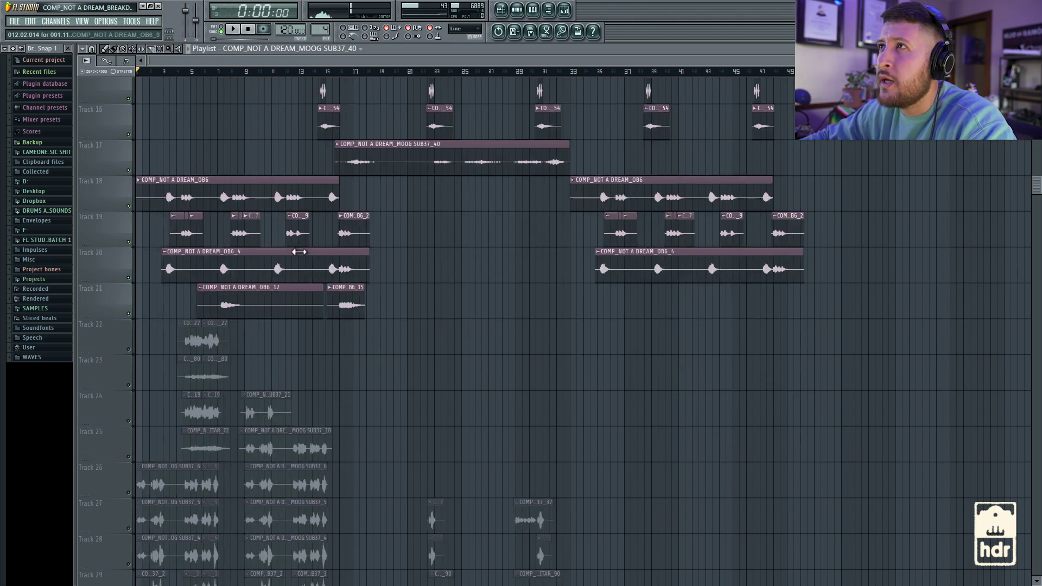
scroll(268, 268, "down", 2)
scroll(221, 284, "up", 2)
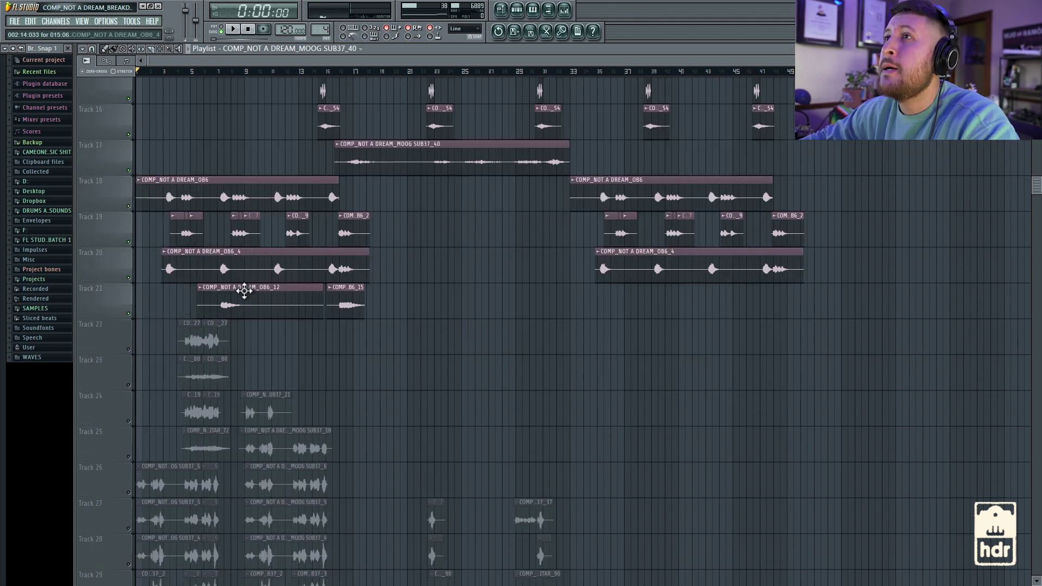
scroll(261, 326, "down", 14)
Solo Track 22 and unmute Tracks 23 to 26 in one sweep
scroll(252, 364, "up", 7)
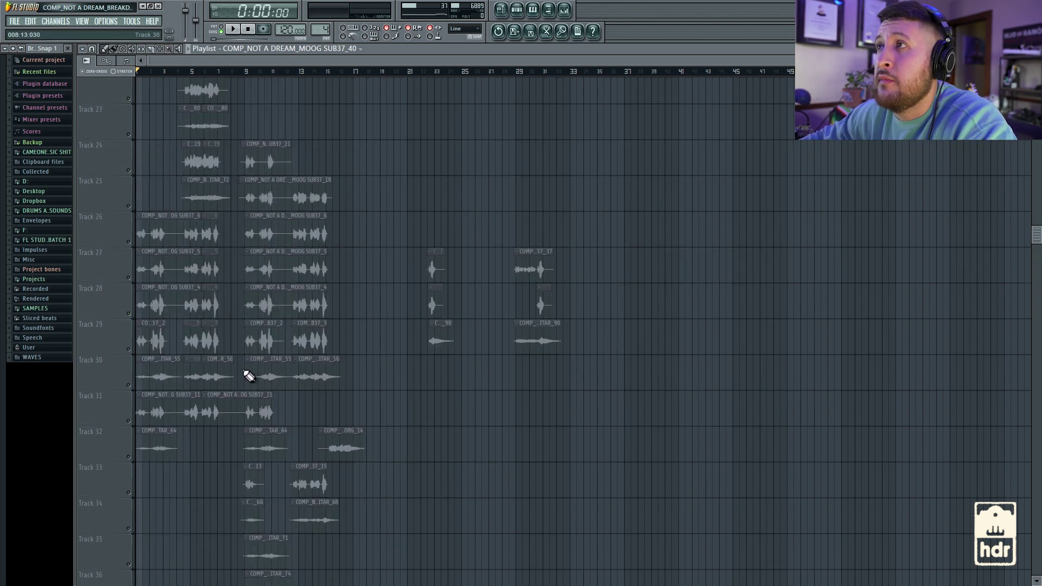
scroll(244, 372, "up", 6)
scroll(217, 369, "down", 3)
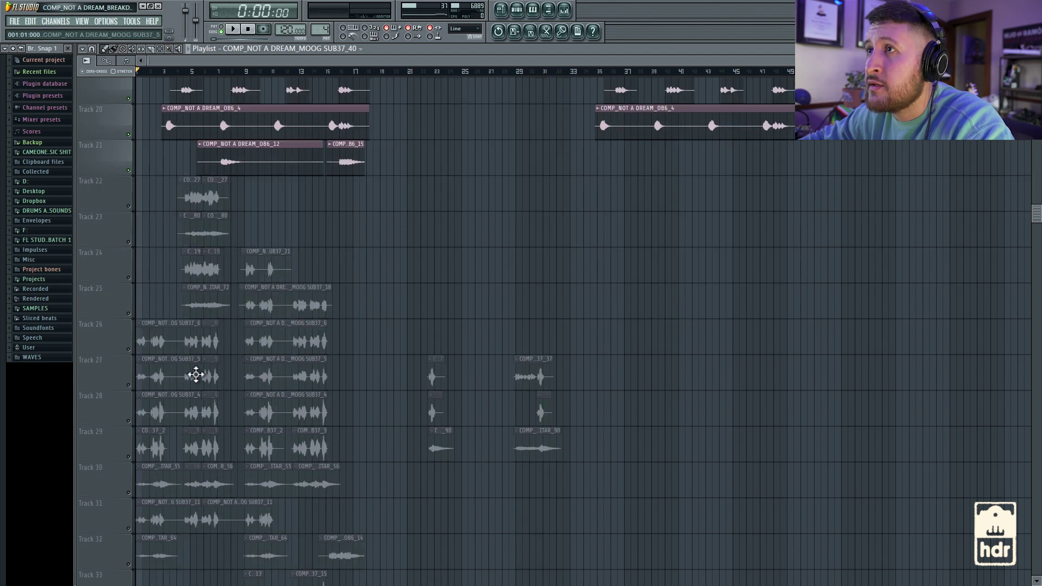
left_click(129, 206)
left_click(129, 242)
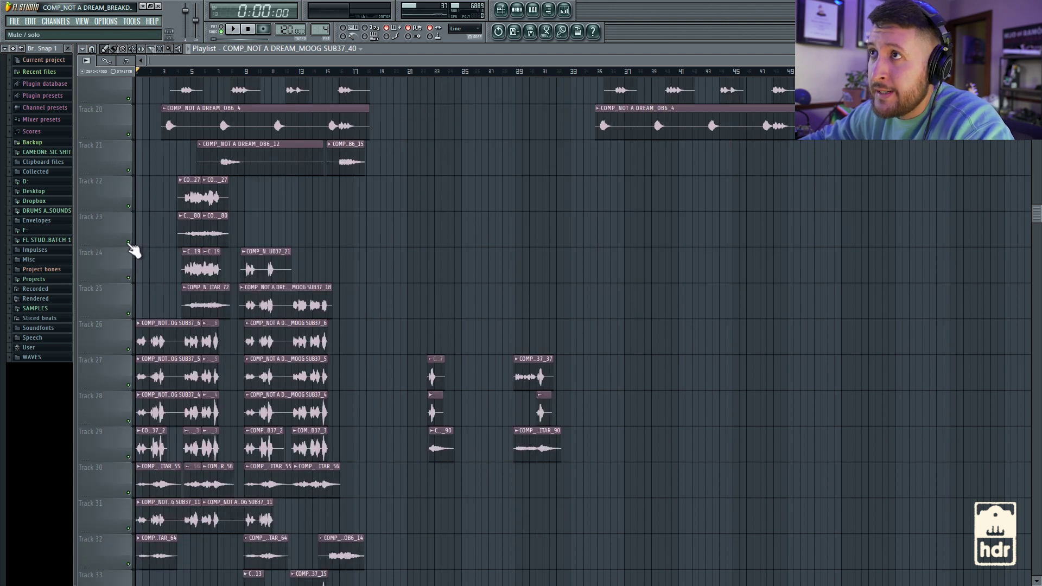
right_click(132, 208)
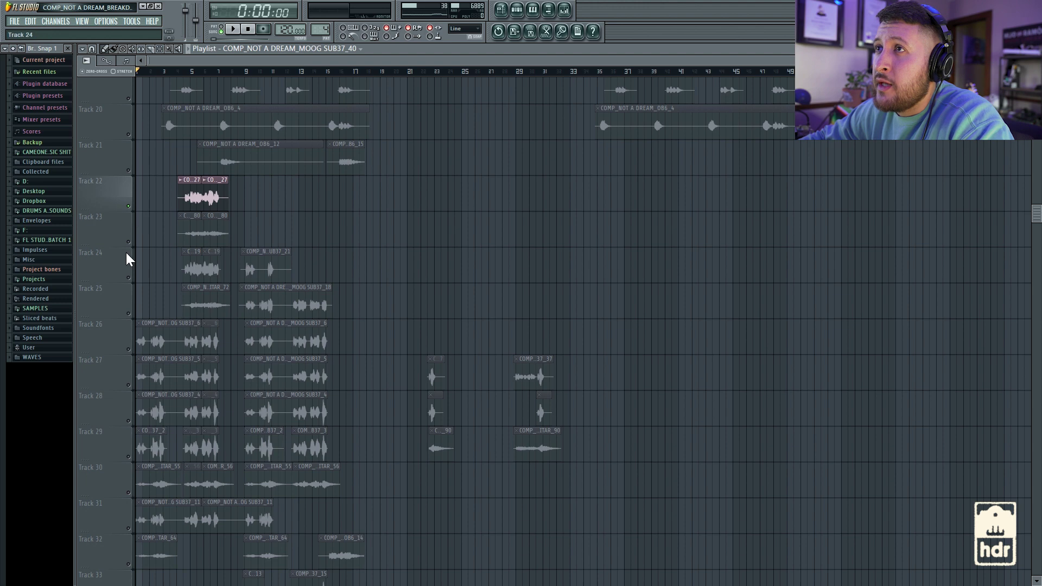
left_click_drag(128, 259, 132, 537)
Unmute Track 32 and Tracks 33 through 38
scroll(150, 482, "down", 3)
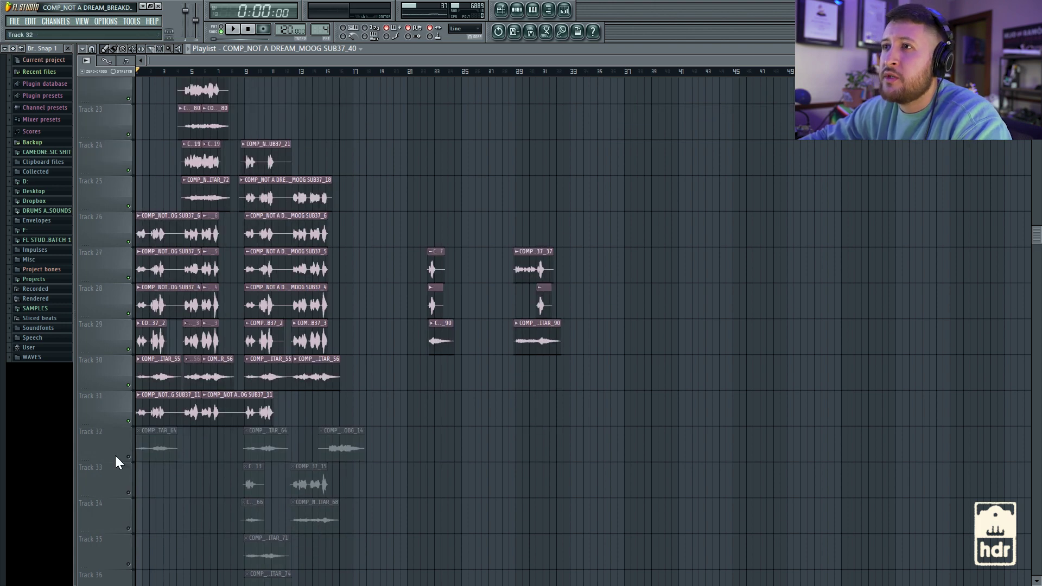
left_click(134, 460)
scroll(134, 407, "down", 5)
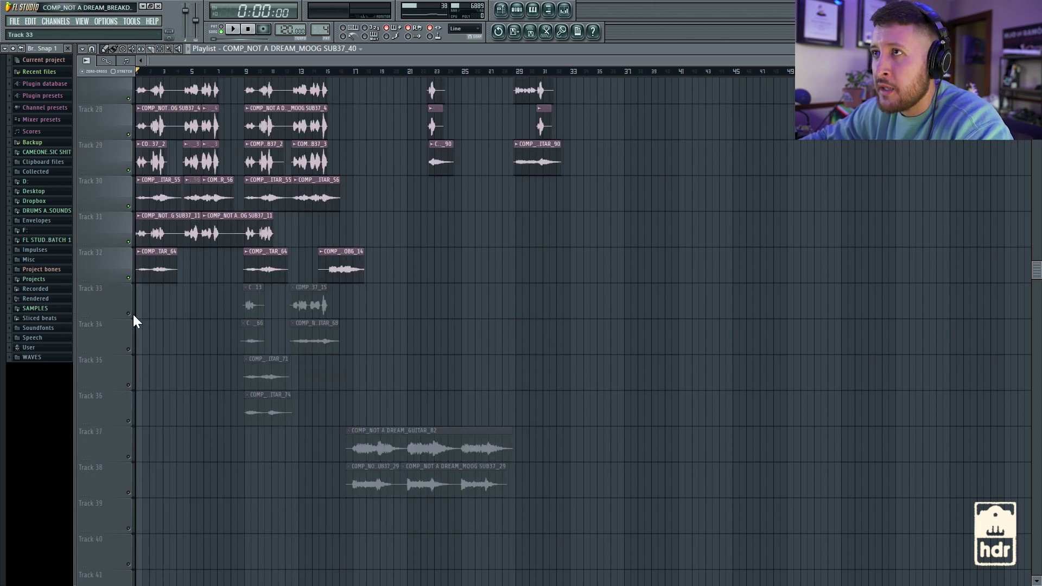
left_click(131, 314)
left_click(129, 349)
left_click(128, 385)
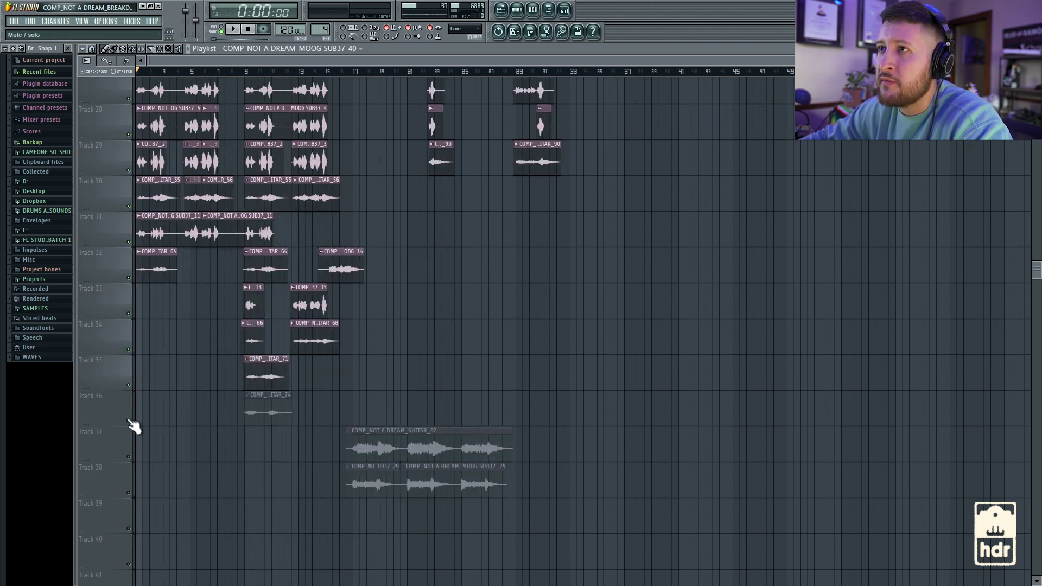
left_click(128, 421)
left_click(128, 456)
left_click(129, 492)
scroll(180, 399, "up", 8)
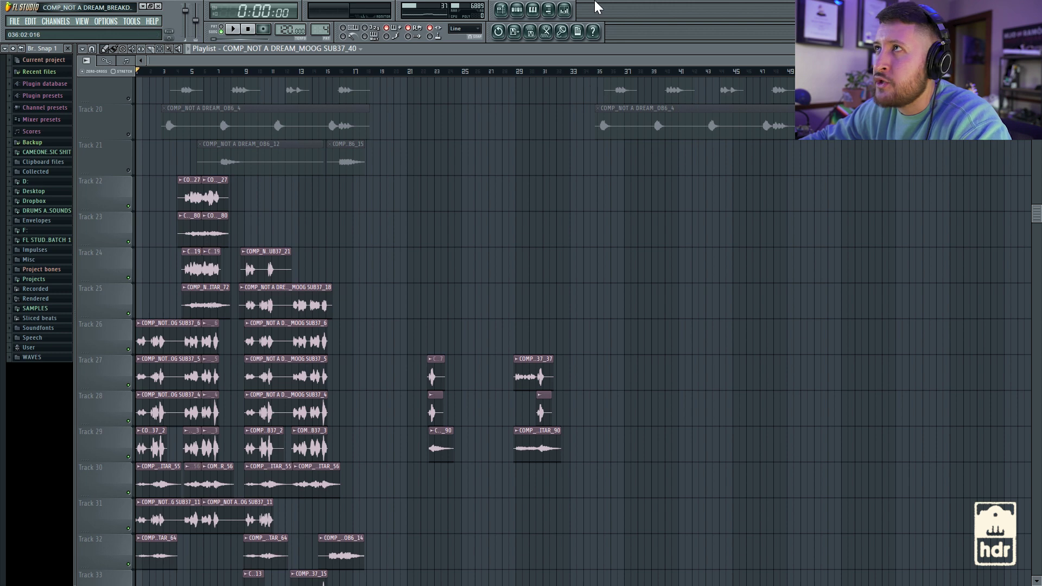
left_click(565, 10)
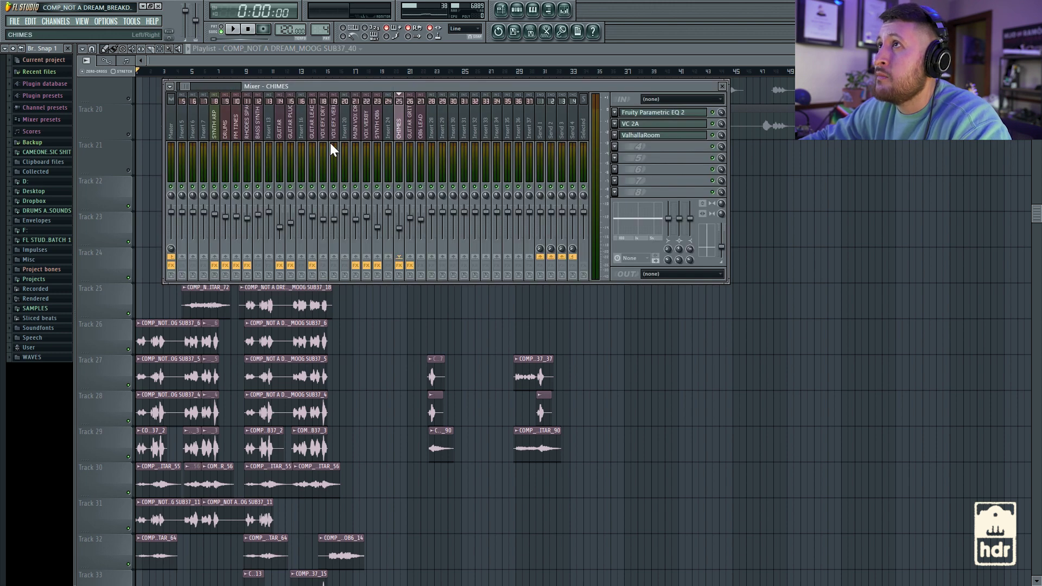
left_click(366, 130)
left_click(355, 206)
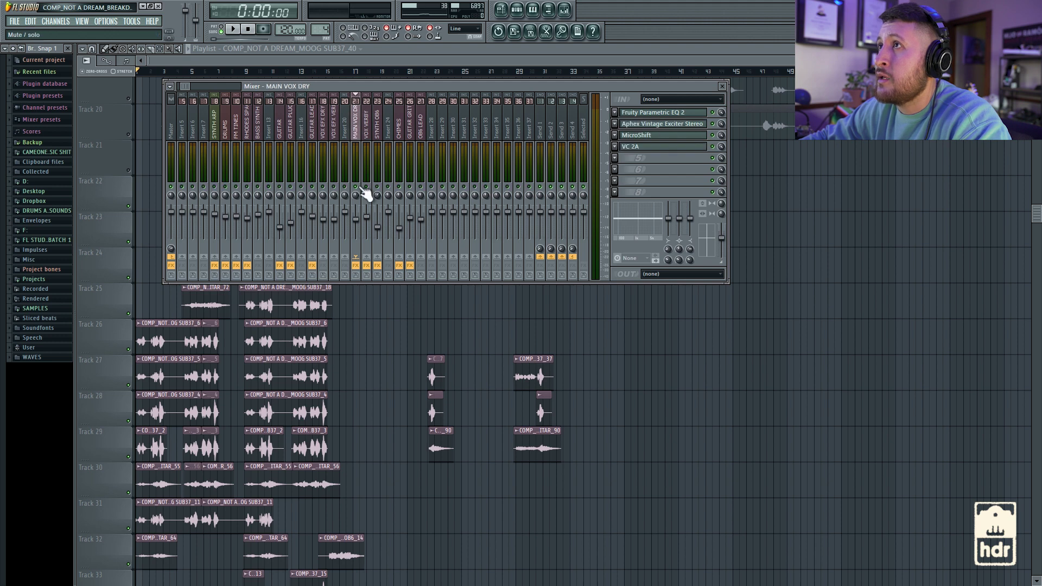
key("F9")
key("space")
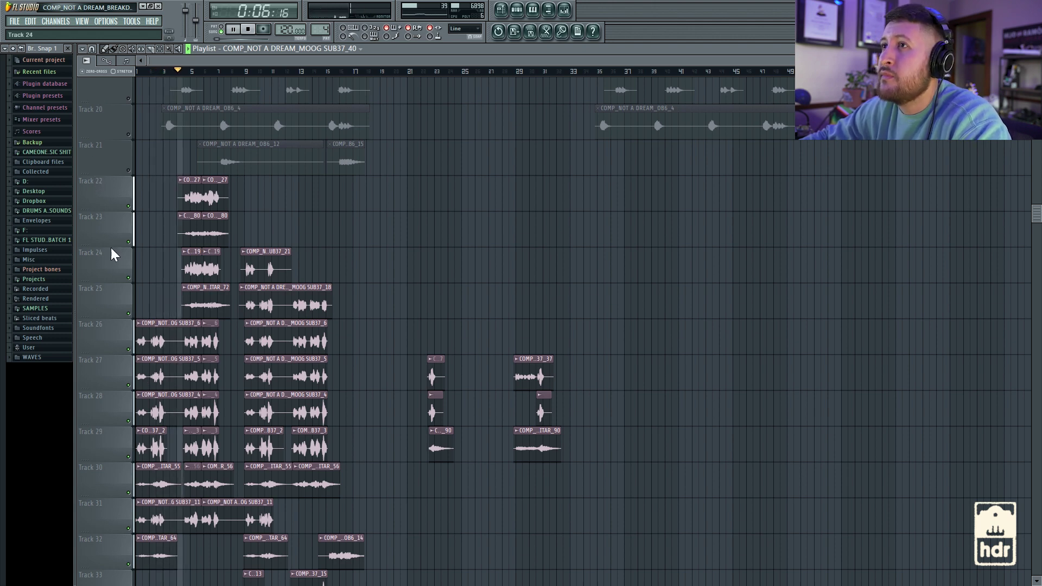
left_click(574, 16)
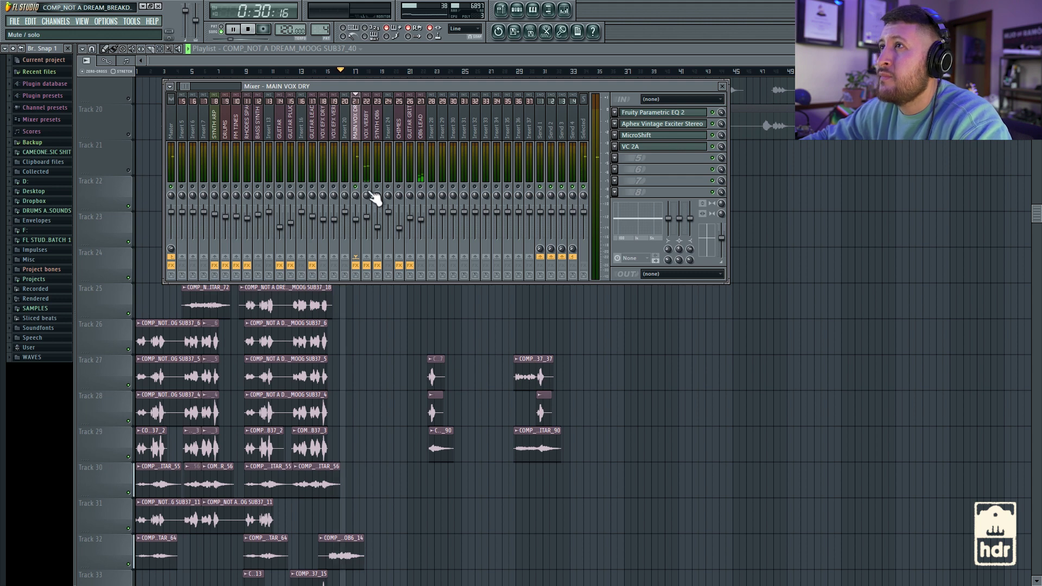
key("space")
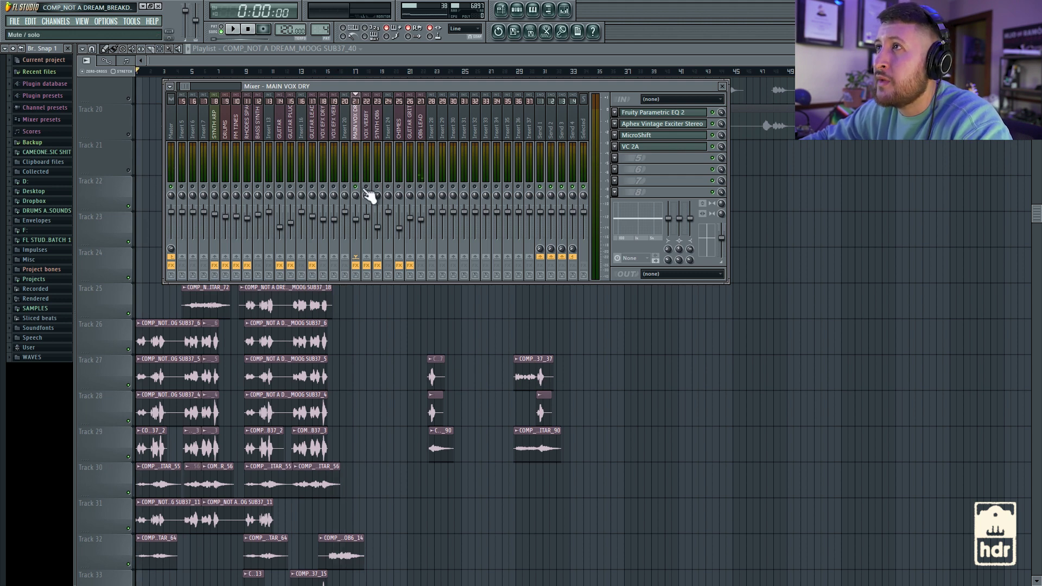
left_click(367, 152)
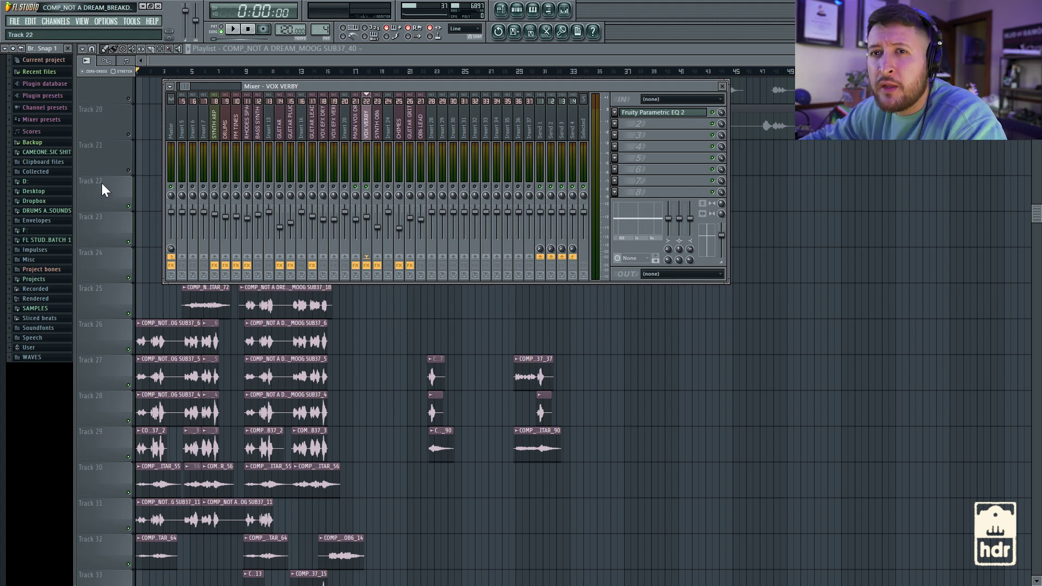
key("F9")
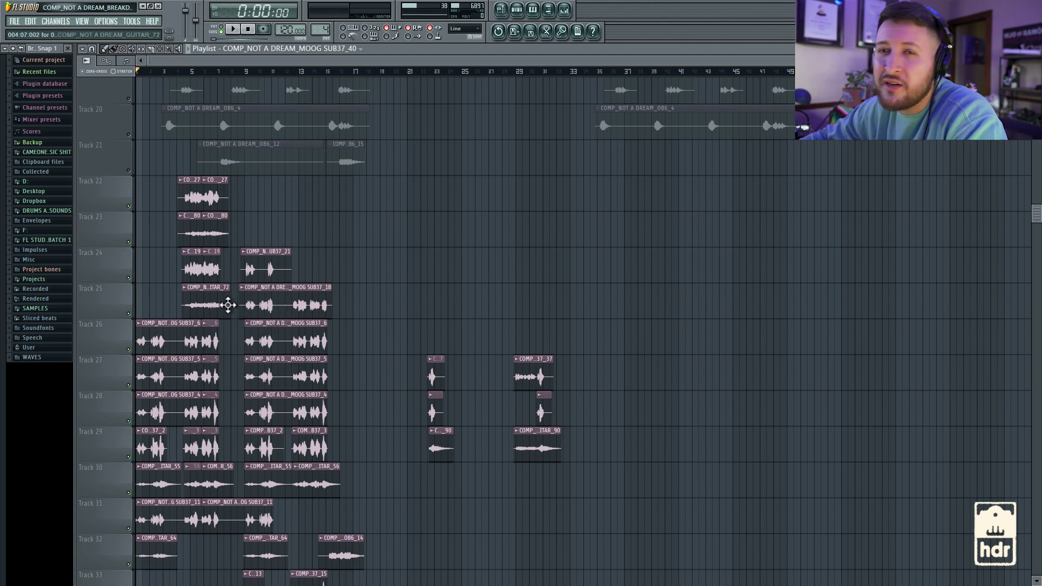
scroll(214, 329, "down", 2)
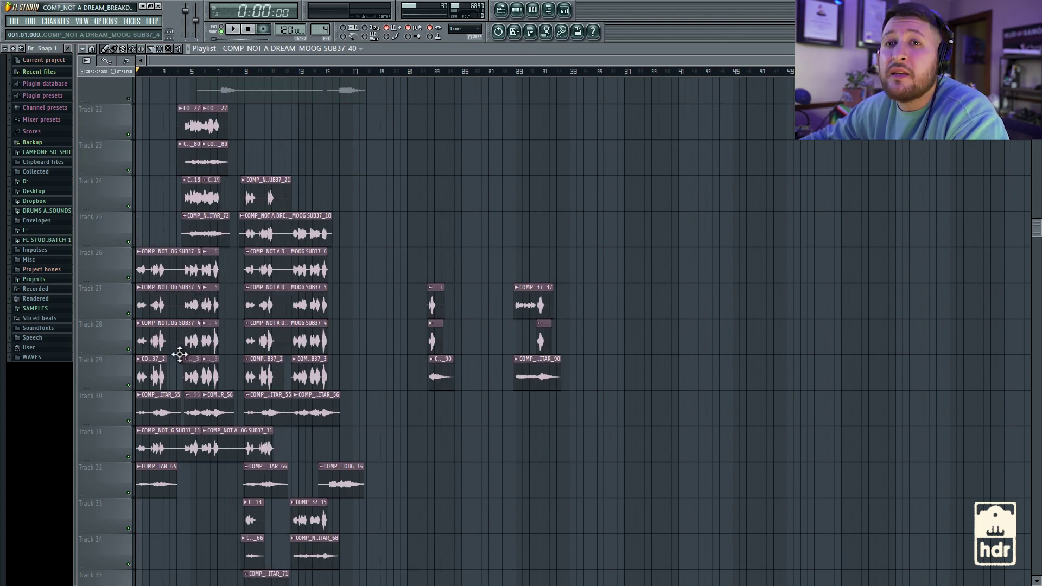
scroll(266, 326, "down", 10)
scroll(266, 345, "up", 5)
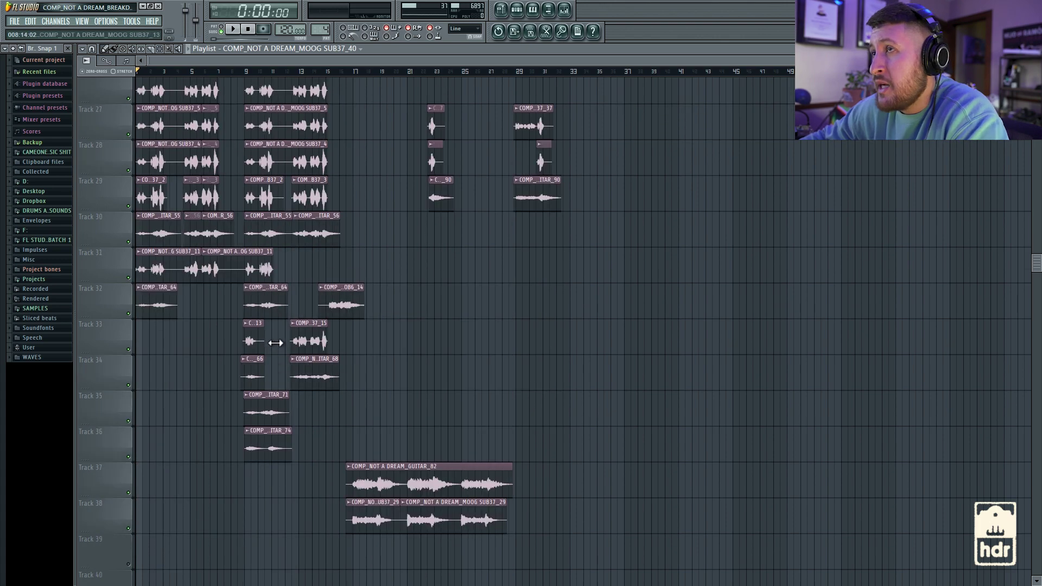
scroll(276, 343, "up", 11)
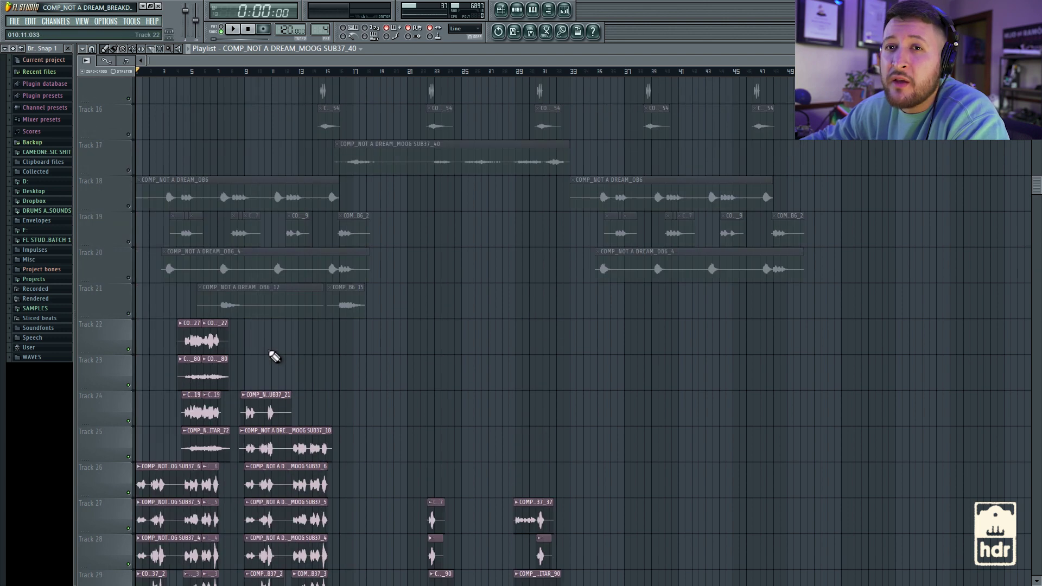
scroll(275, 356, "up", 1)
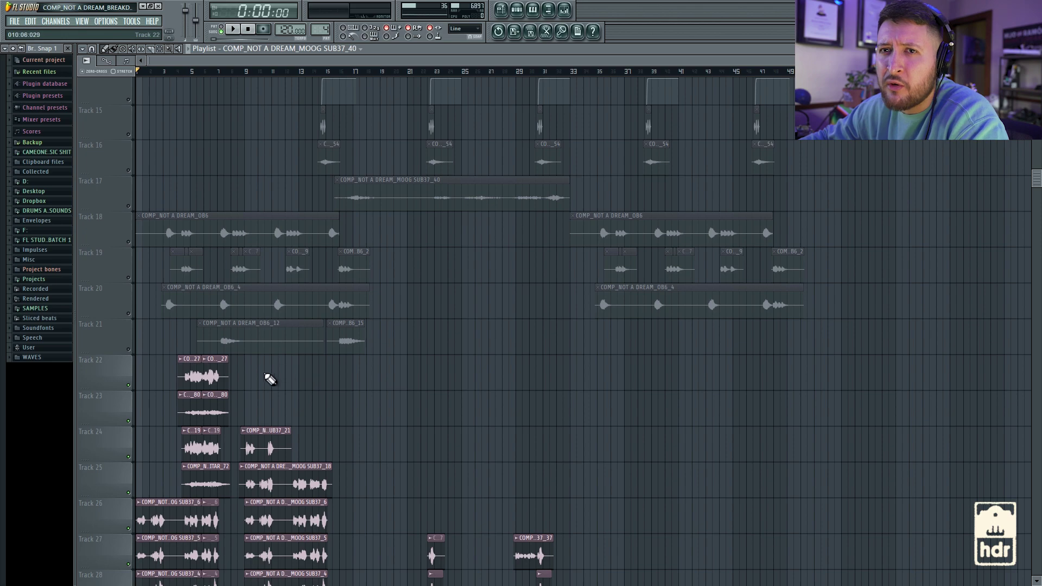
scroll(253, 380, "down", 10)
scroll(217, 369, "up", 8)
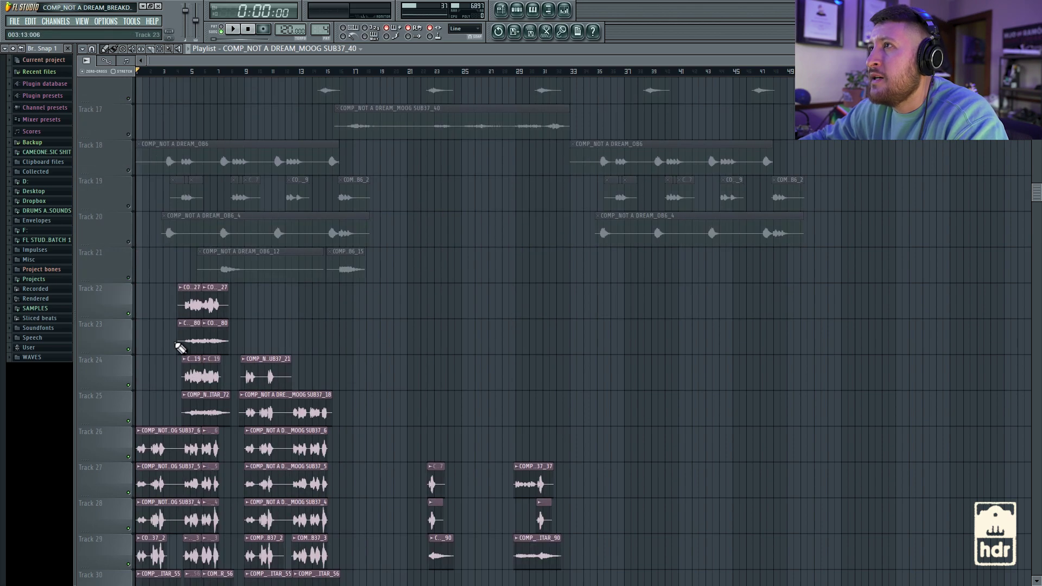
scroll(186, 367, "down", 7)
scroll(185, 371, "down", 5)
scroll(186, 389, "up", 6)
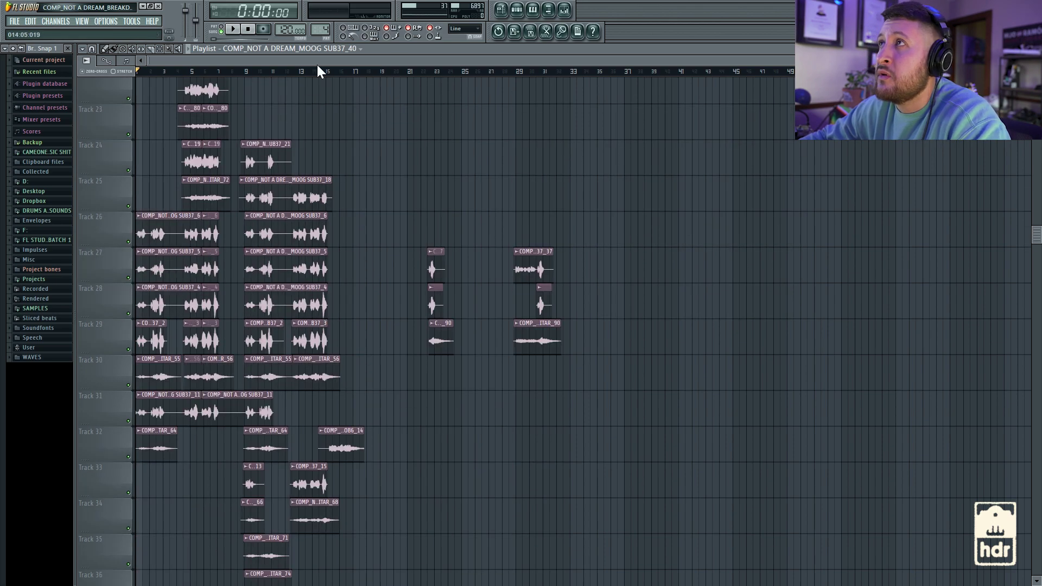
Briefly check the mixer, then play Tracks 22–38 to about 0:14 and stop
left_click(564, 12)
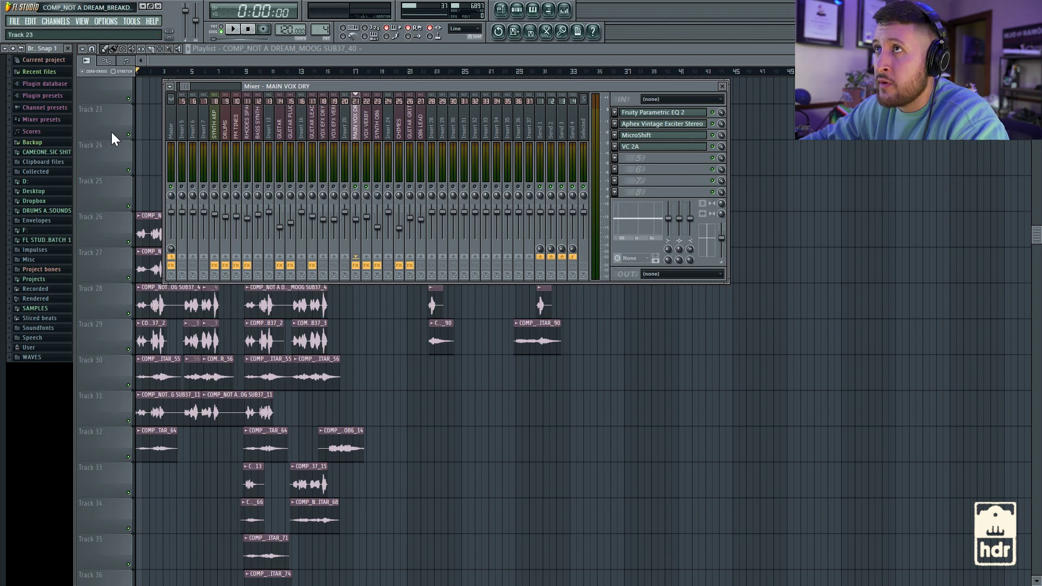
key("F9")
scroll(130, 212, "up", 7)
scroll(141, 217, "down", 6)
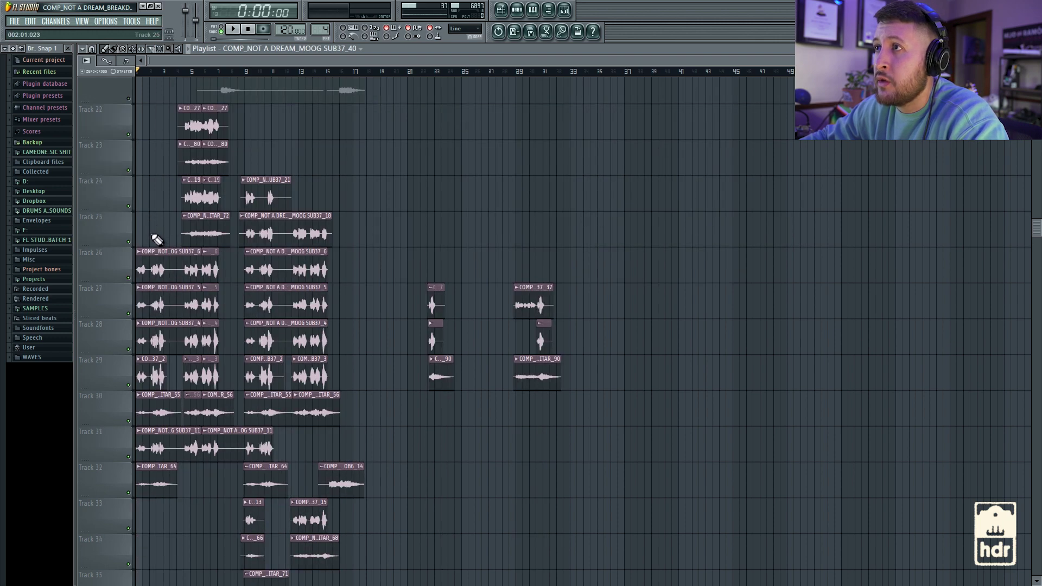
key("space")
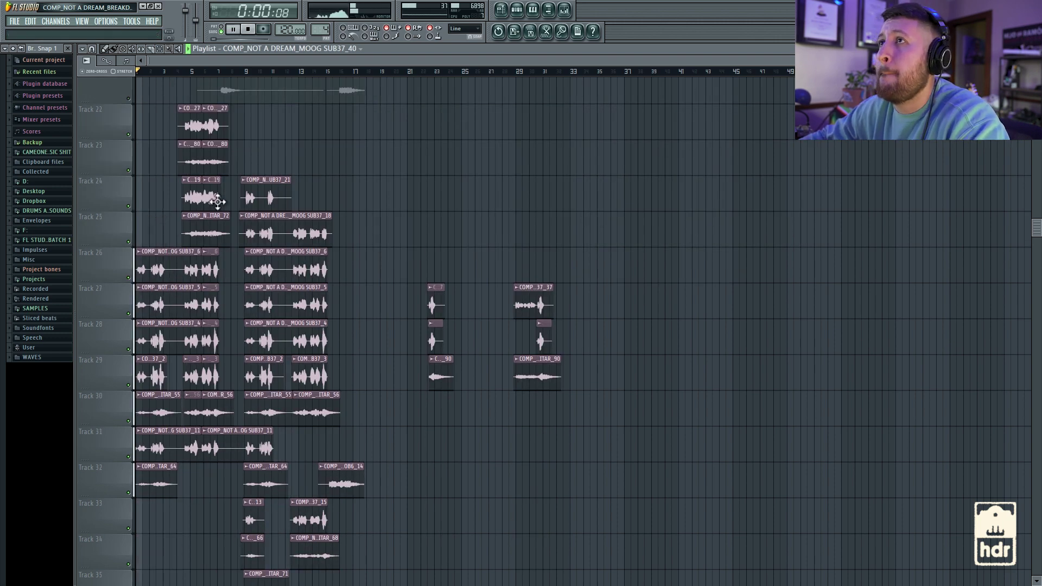
scroll(220, 215, "down", 6)
scroll(271, 280, "up", 3)
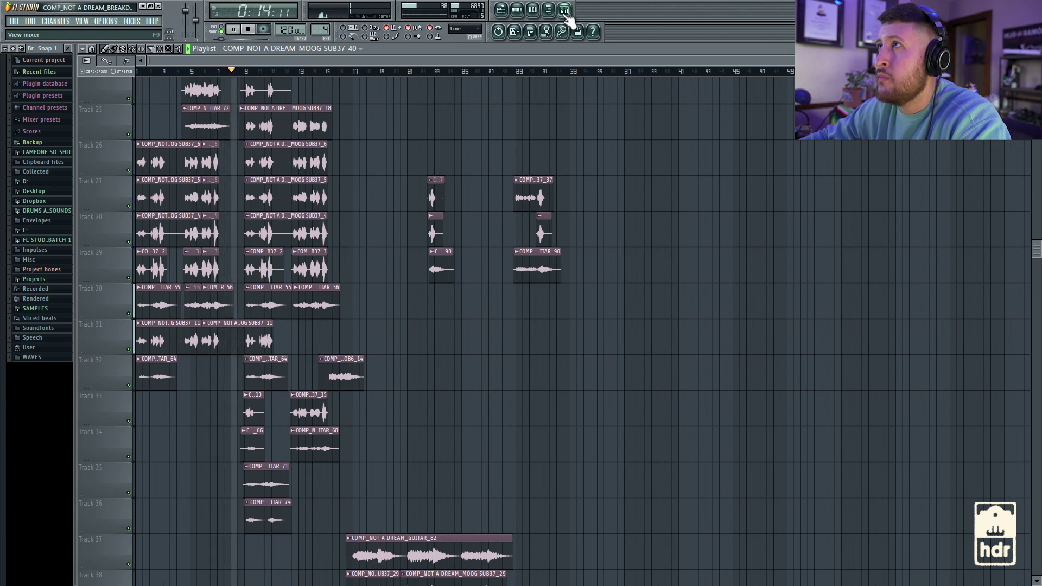
key("space")
Start and stop playback, briefly toggling the mixer open and closed
scroll(304, 213, "up", 5)
scroll(304, 212, "up", 7)
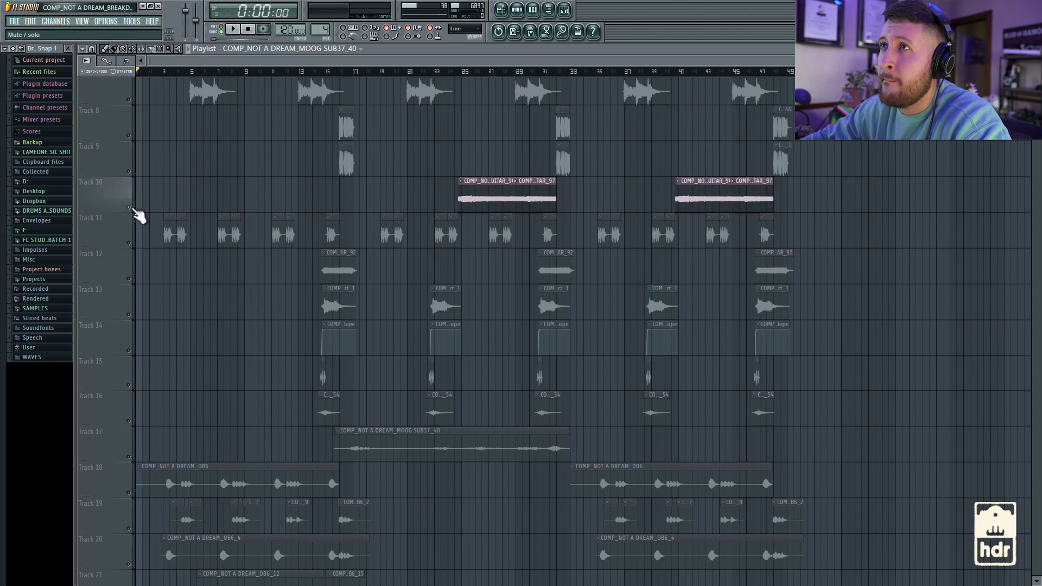
key("space")
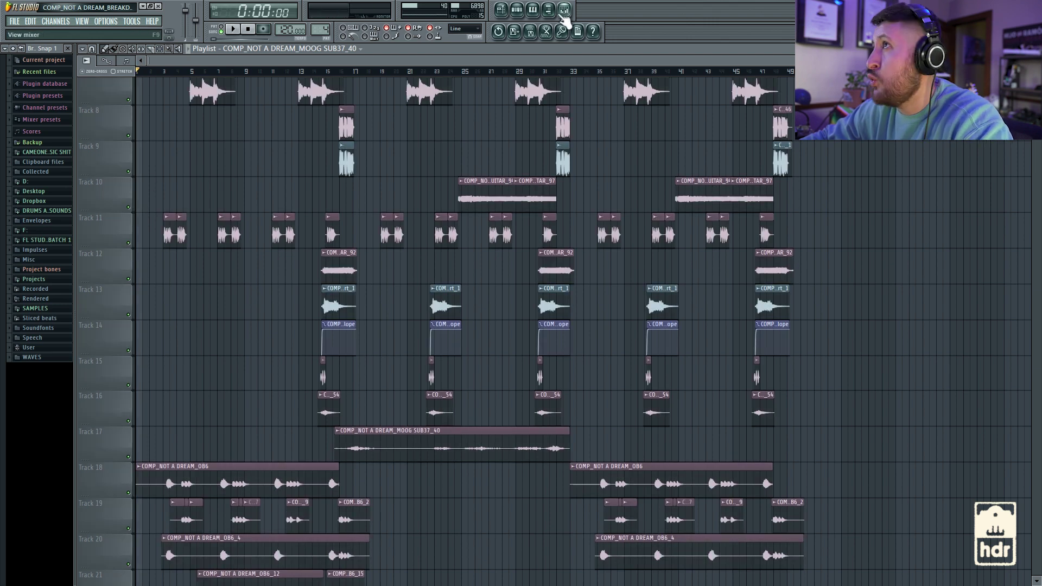
key("F9")
key("space")
key("F9")
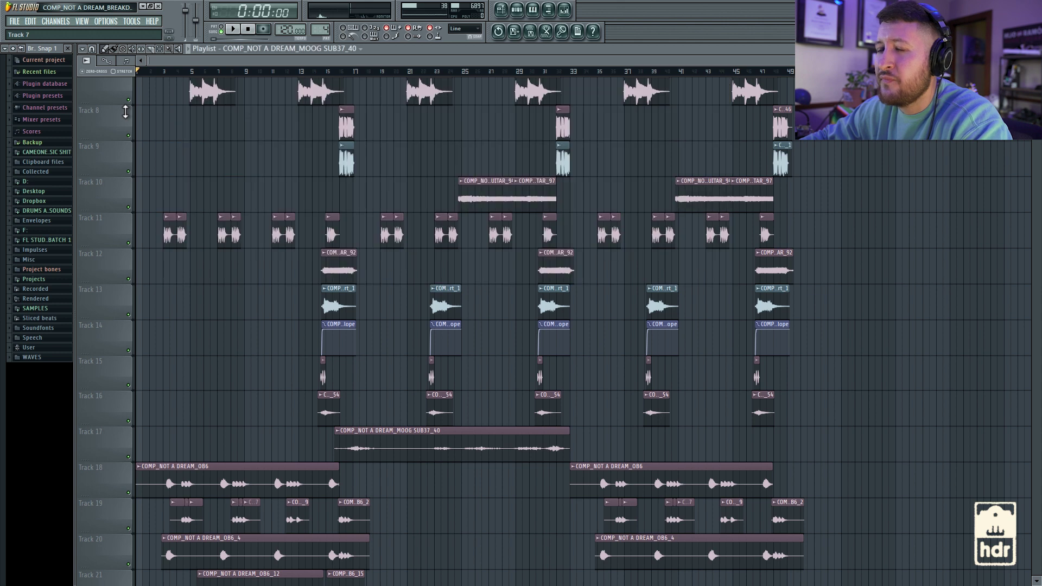
Play the song from the beginning while scrolling down through Tracks 27–38, then stop
key("space")
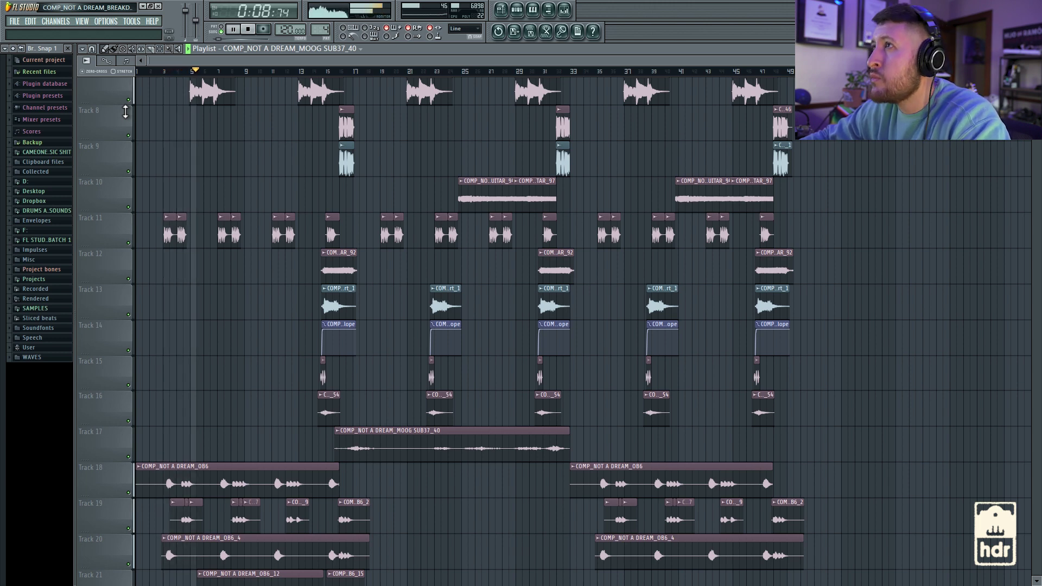
scroll(456, 266, "up", 5)
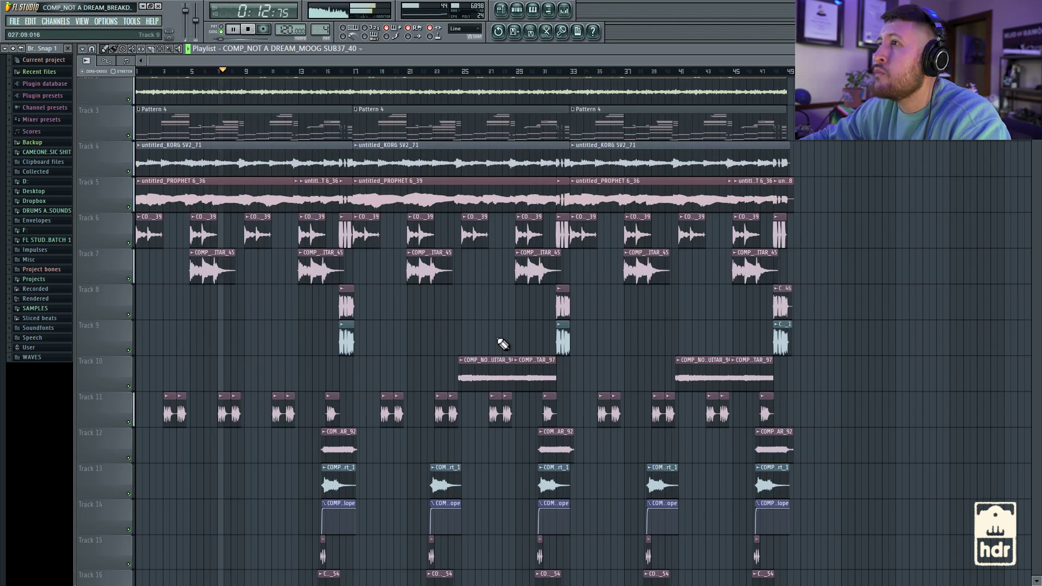
scroll(496, 351, "down", 4)
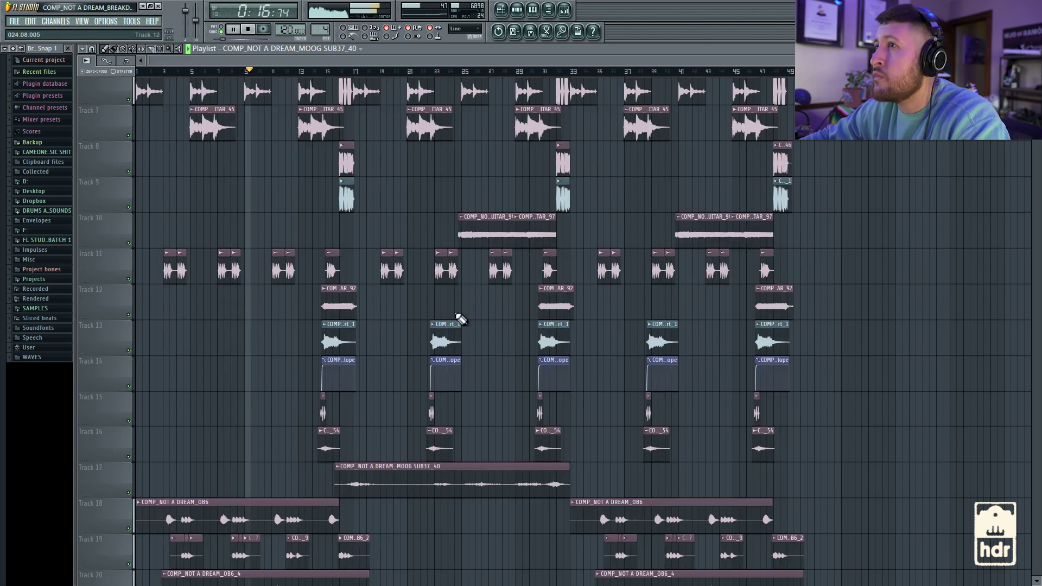
scroll(477, 338, "down", 6)
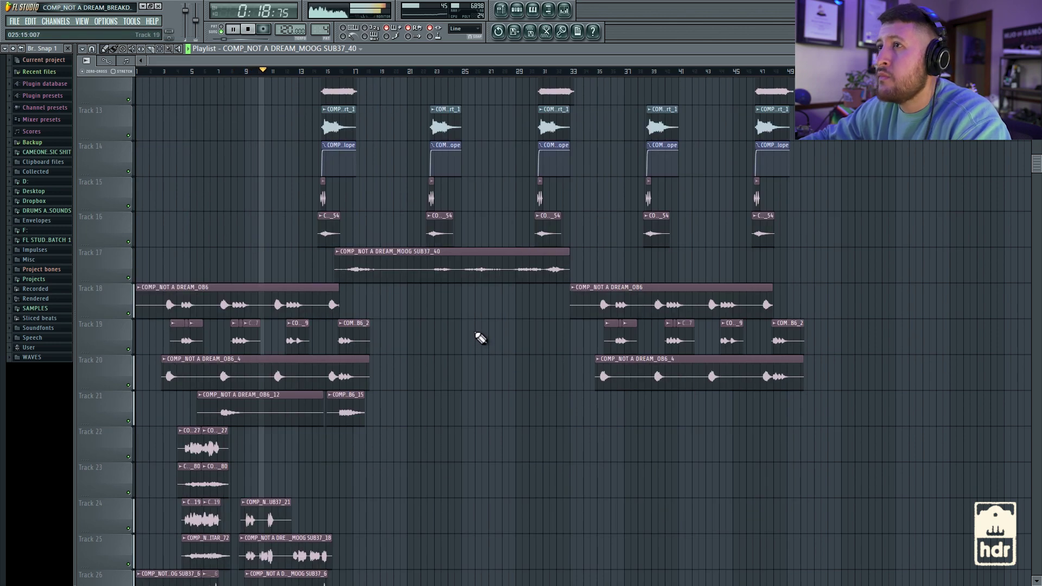
scroll(478, 341, "down", 5)
scroll(475, 345, "down", 4)
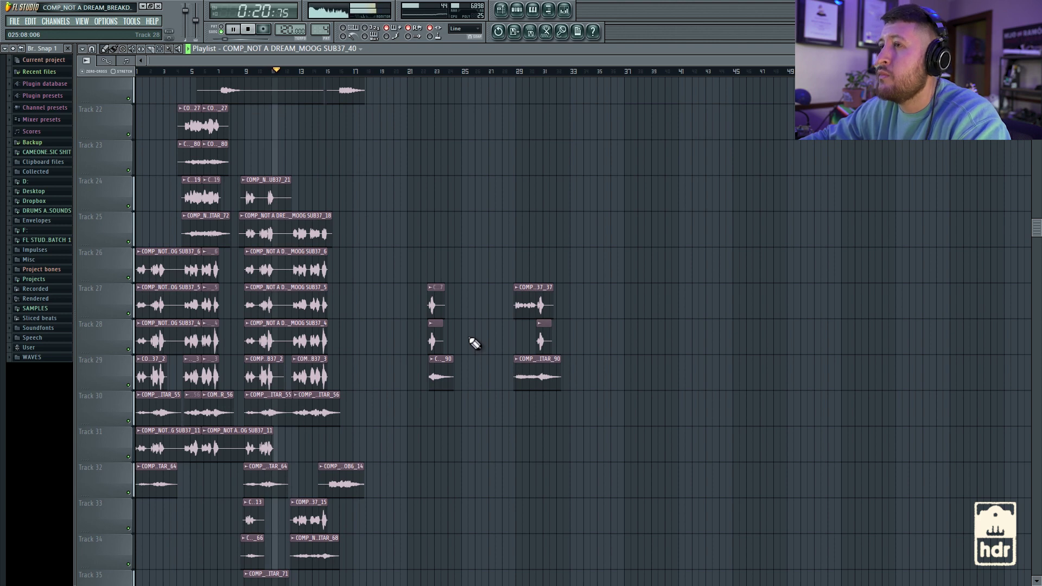
scroll(476, 346, "down", 5)
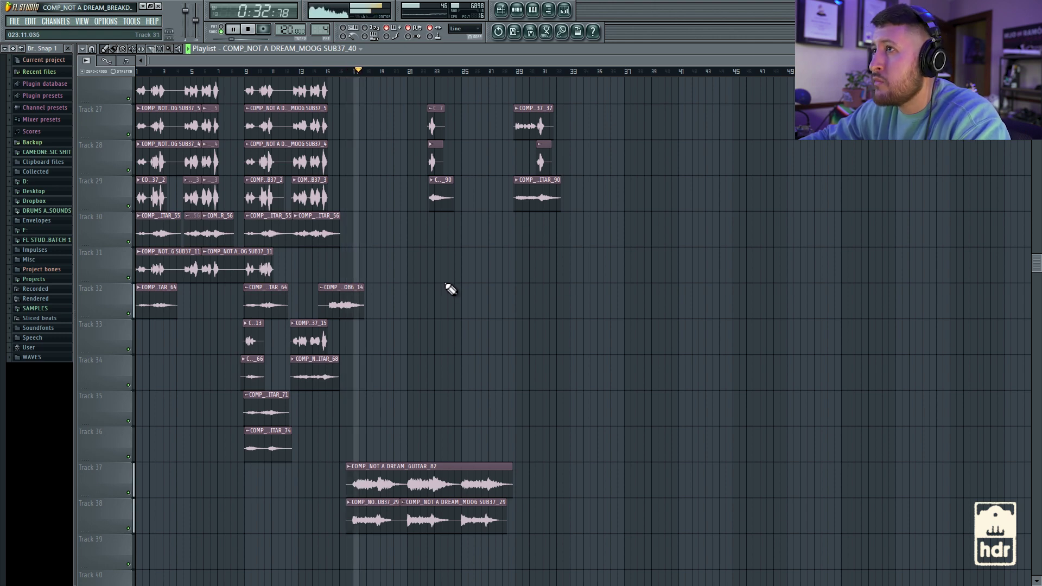
key("space")
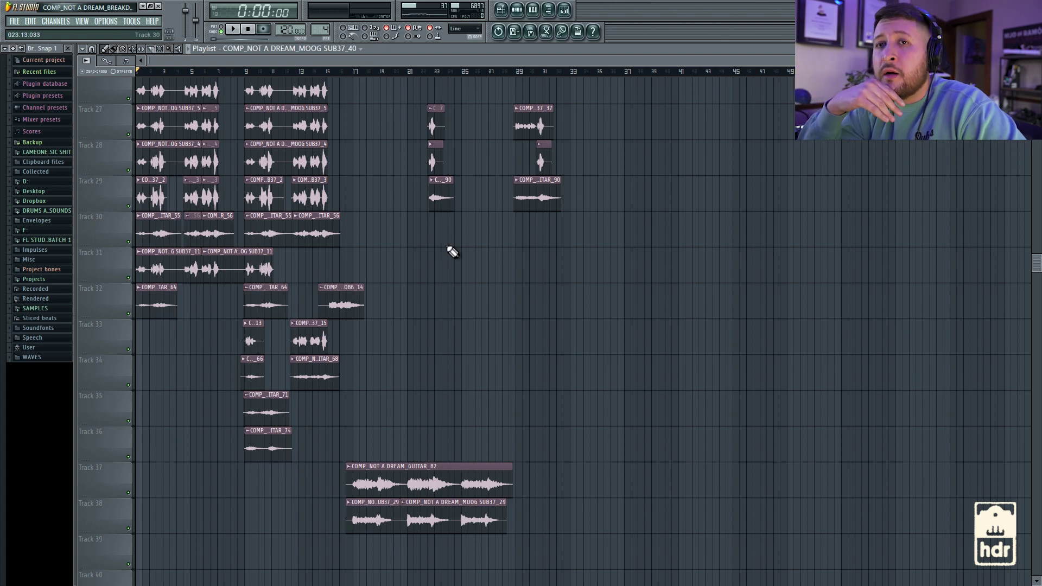
scroll(261, 300, "up", 7)
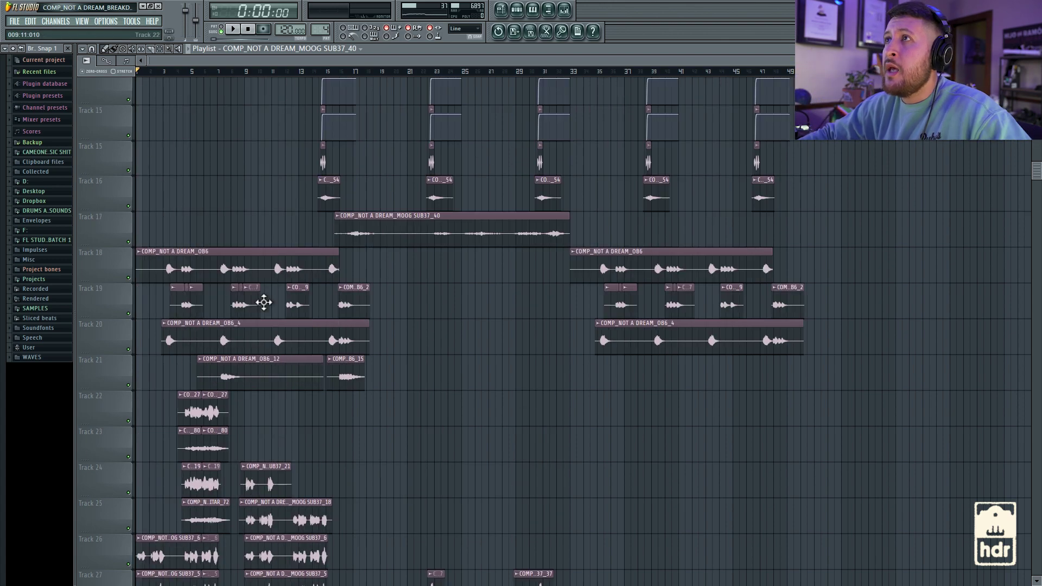
scroll(258, 323, "down", 4)
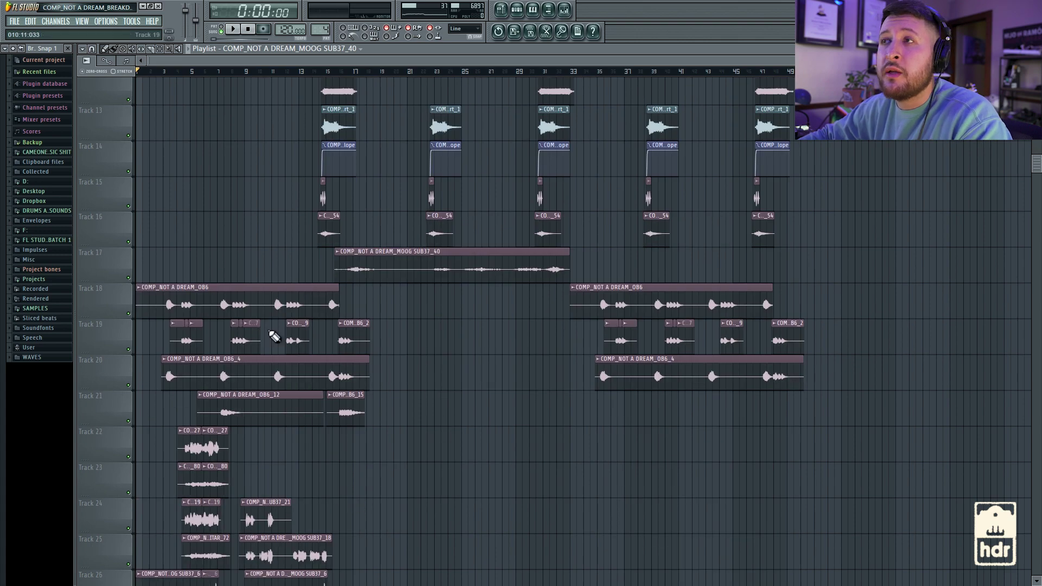
scroll(304, 347, "down", 4)
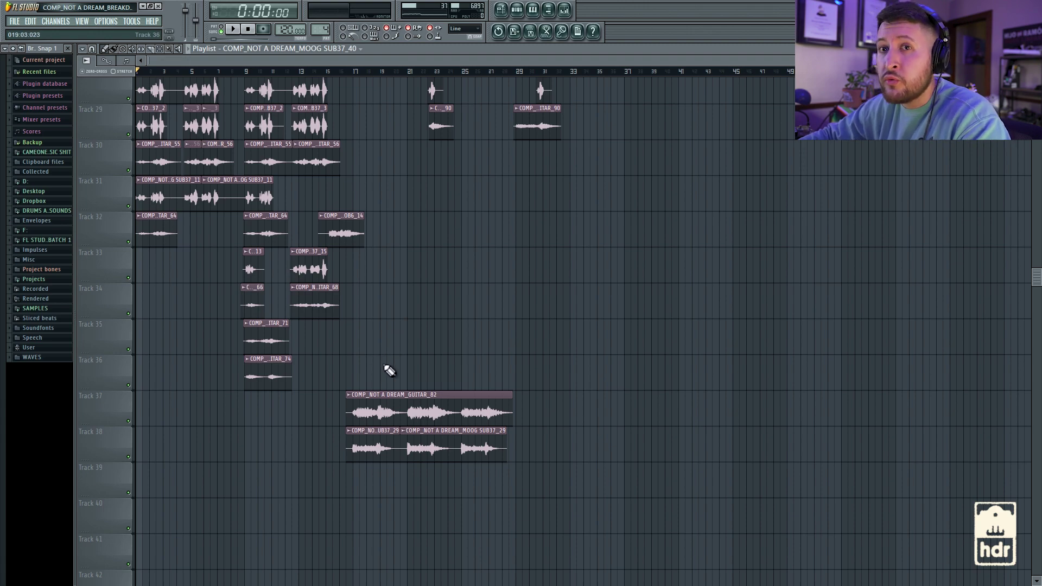
scroll(413, 346, "up", 8)
scroll(412, 347, "up", 3)
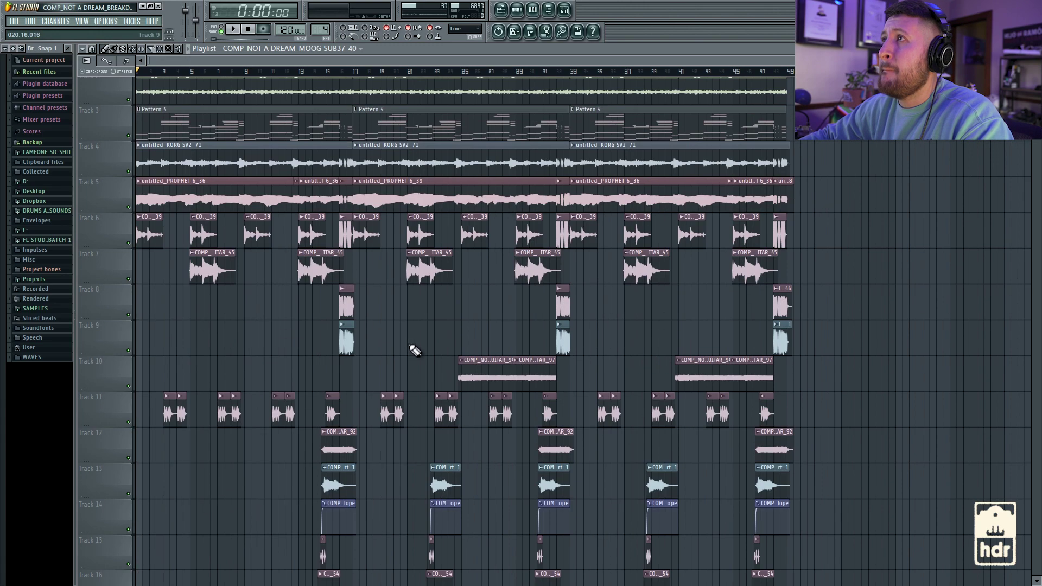
scroll(412, 347, "down", 8)
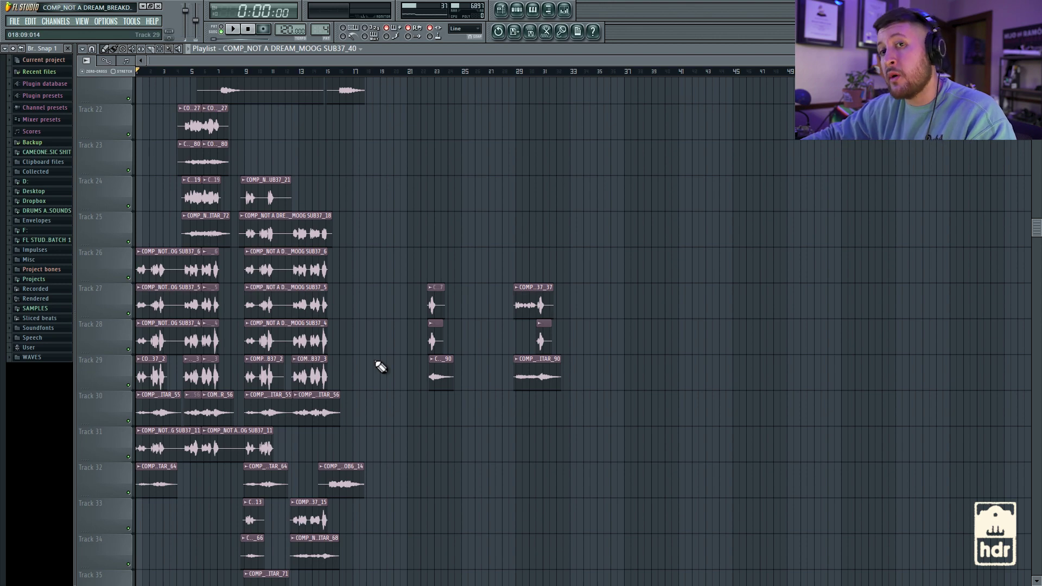
scroll(380, 368, "up", 6)
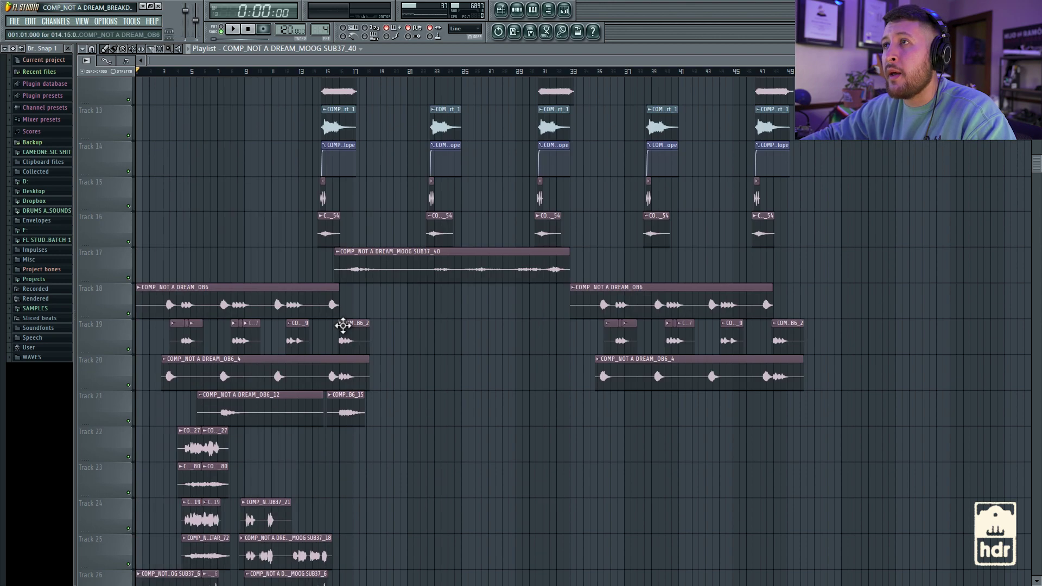
left_click(338, 73)
left_click_drag(343, 77, 328, 73)
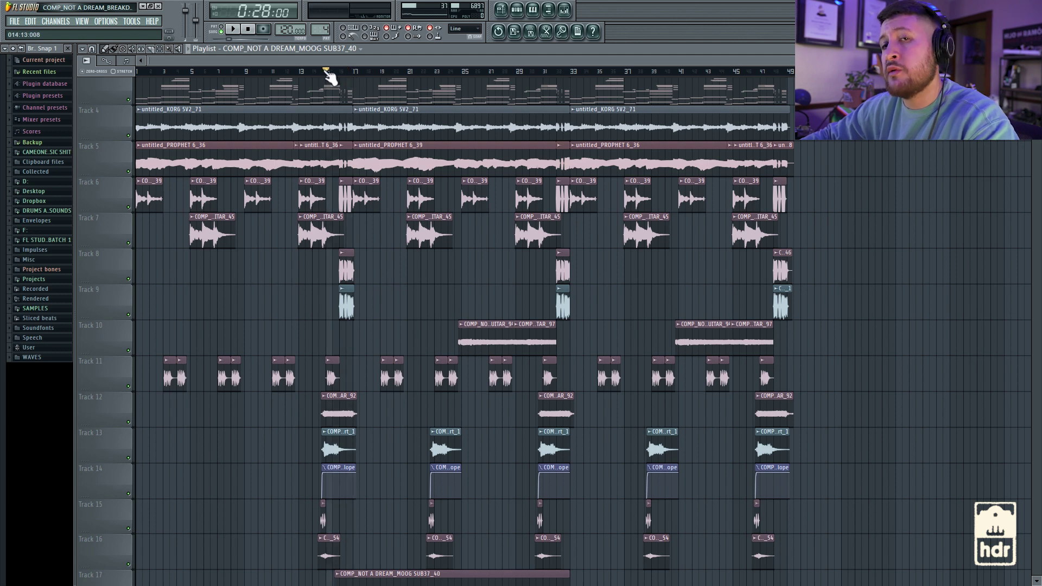
key("space")
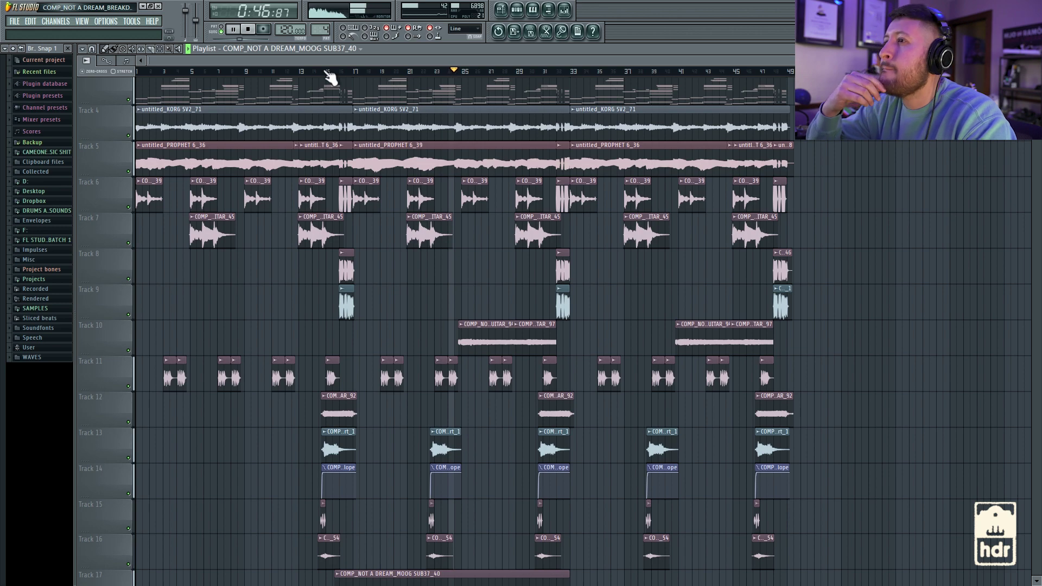
scroll(530, 205, "down", 4)
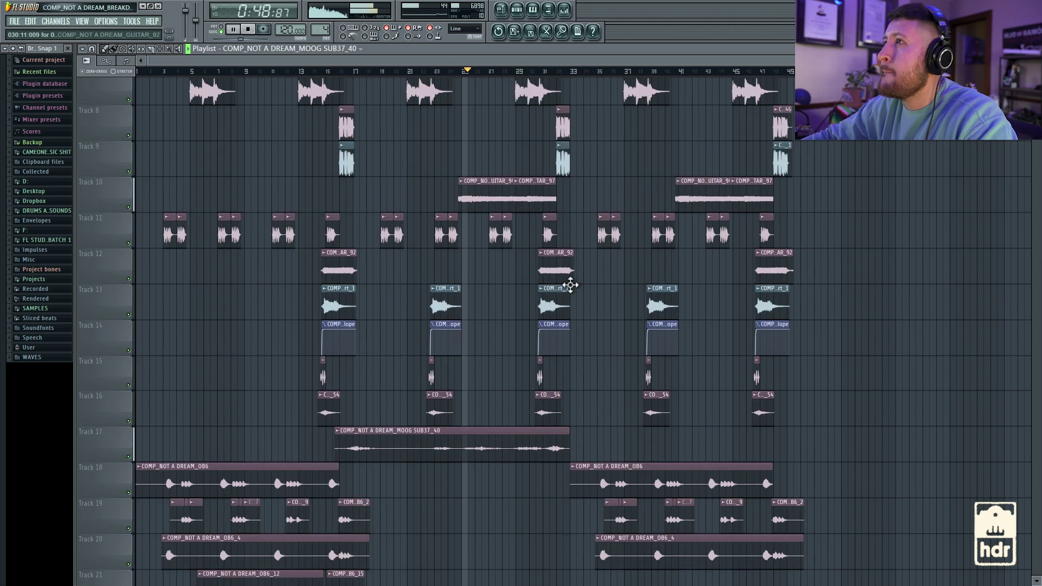
scroll(630, 277, "down", 13)
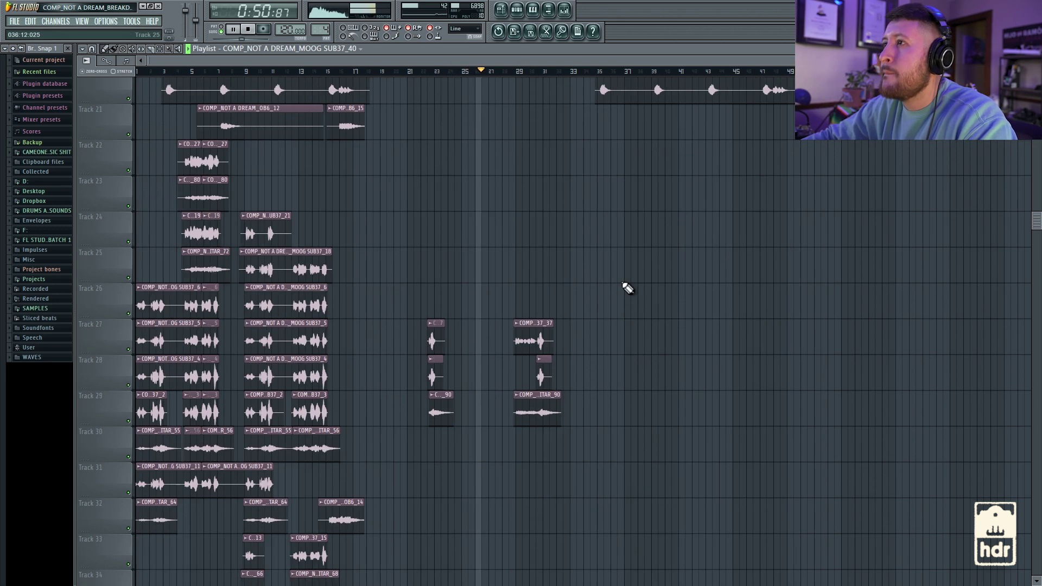
scroll(628, 288, "up", 12)
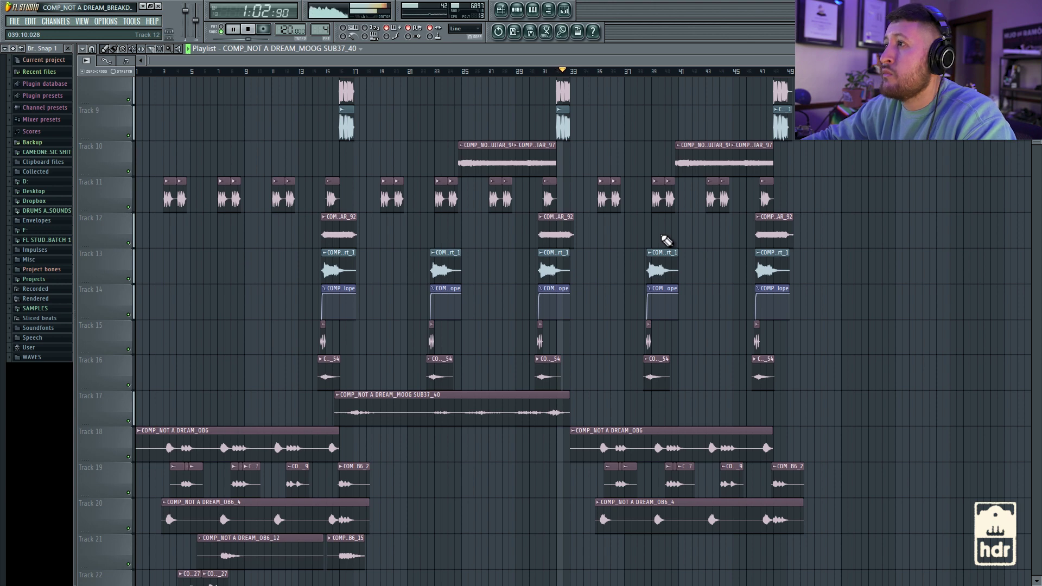
key("space")
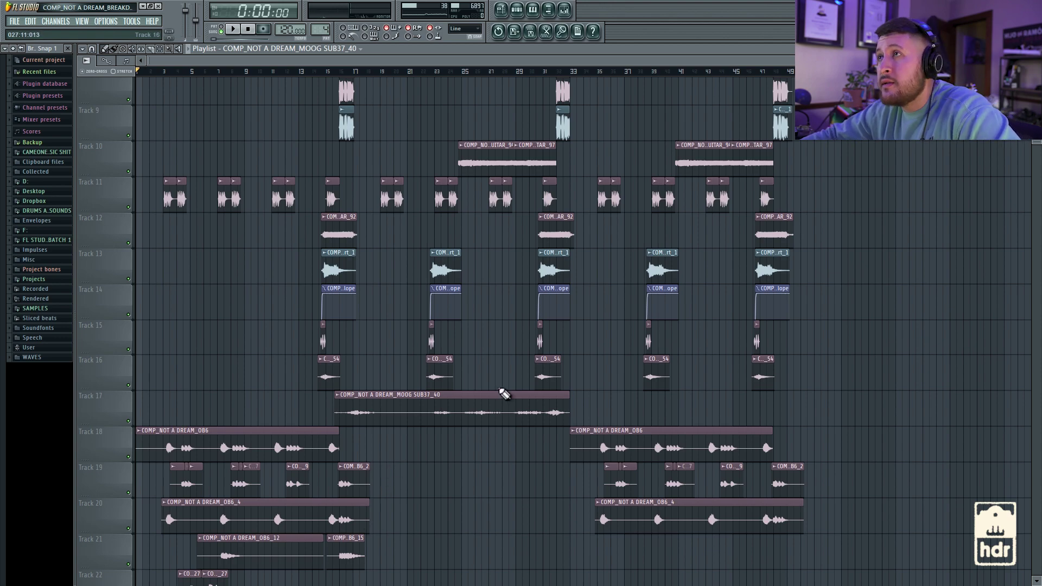
Solo Tracks 27, 28 and 29 together
scroll(505, 418, "down", 7)
scroll(492, 444, "down", 8)
scroll(481, 422, "up", 7)
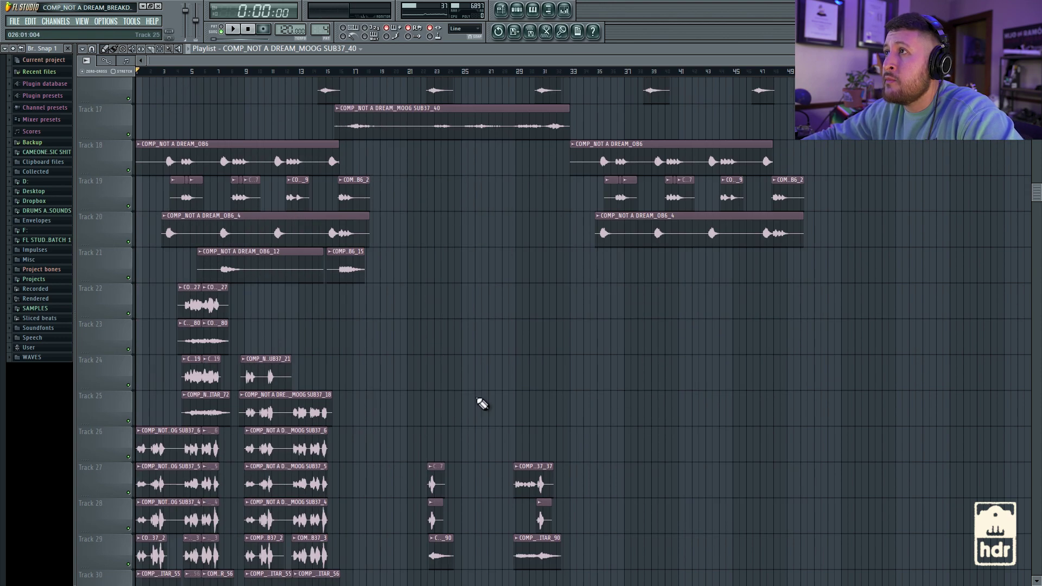
scroll(481, 421, "down", 2)
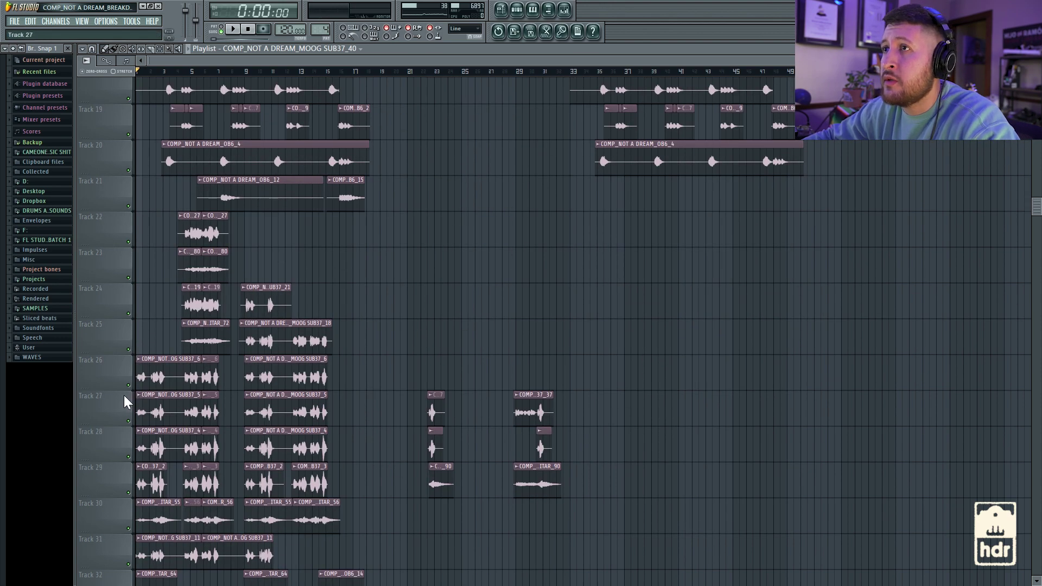
left_click(132, 423)
left_click(130, 458)
left_click(131, 493)
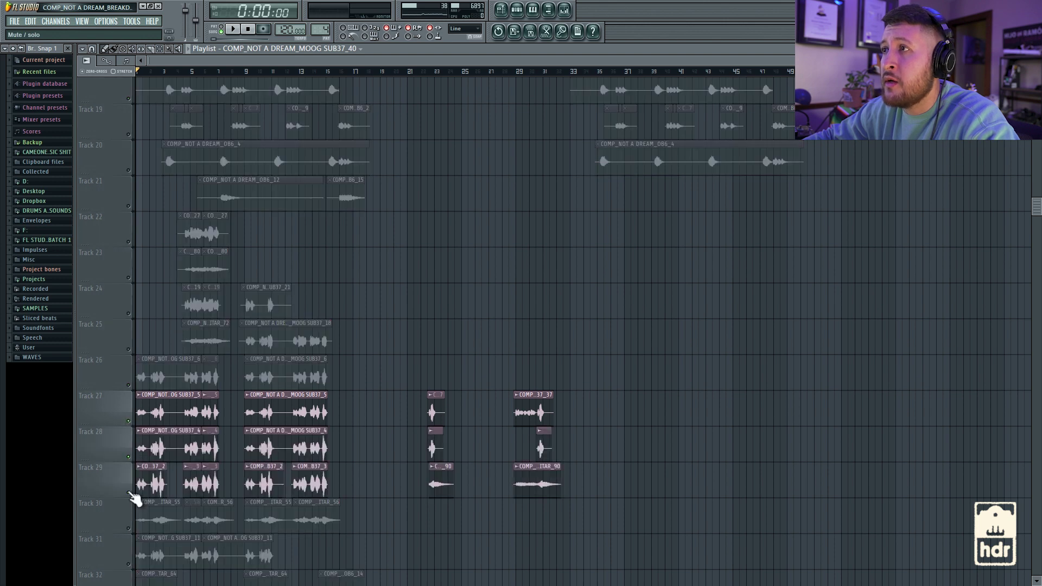
scroll(328, 380, "up", 4)
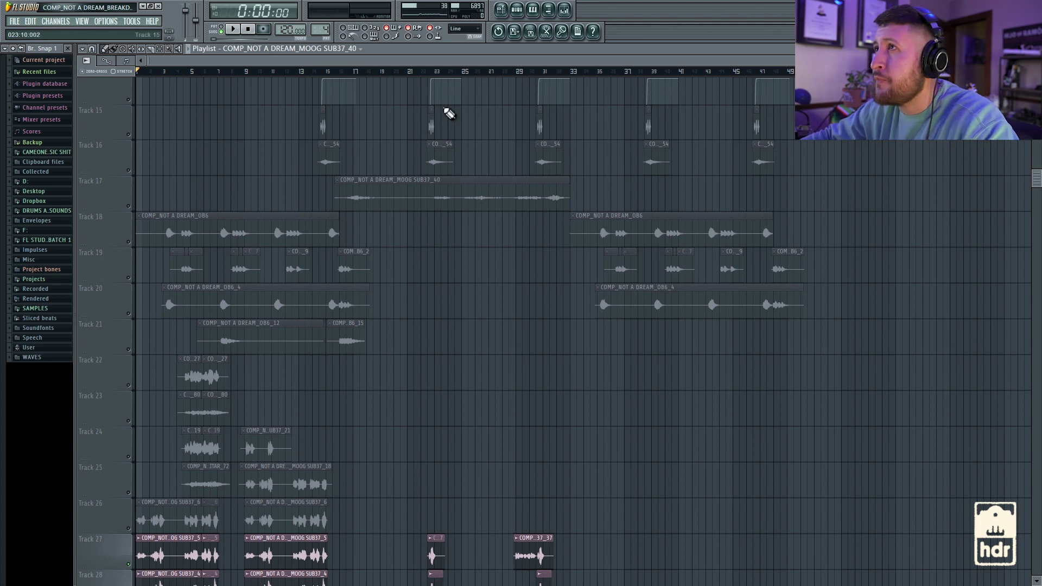
Play from about bar 22, jump to bar 29, then stop playback
left_click(418, 71)
left_click(431, 71)
key("space")
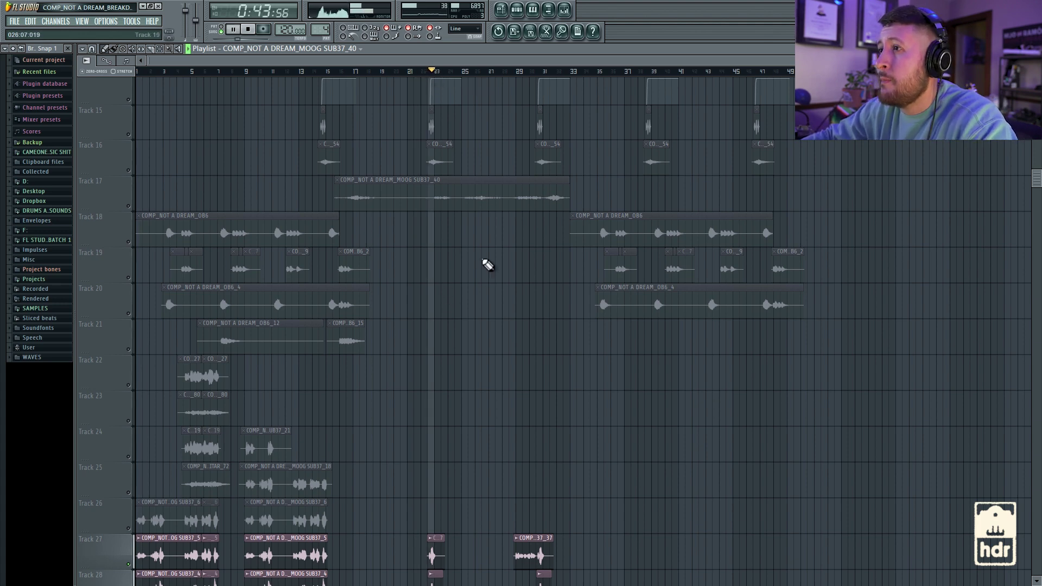
scroll(494, 244, "down", 4)
left_click(535, 71)
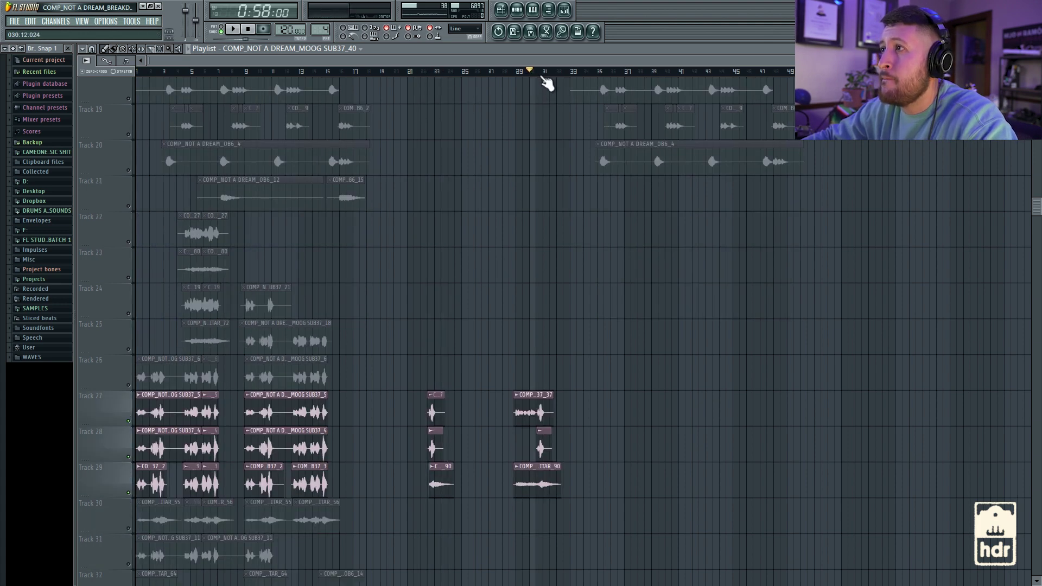
left_click(517, 72)
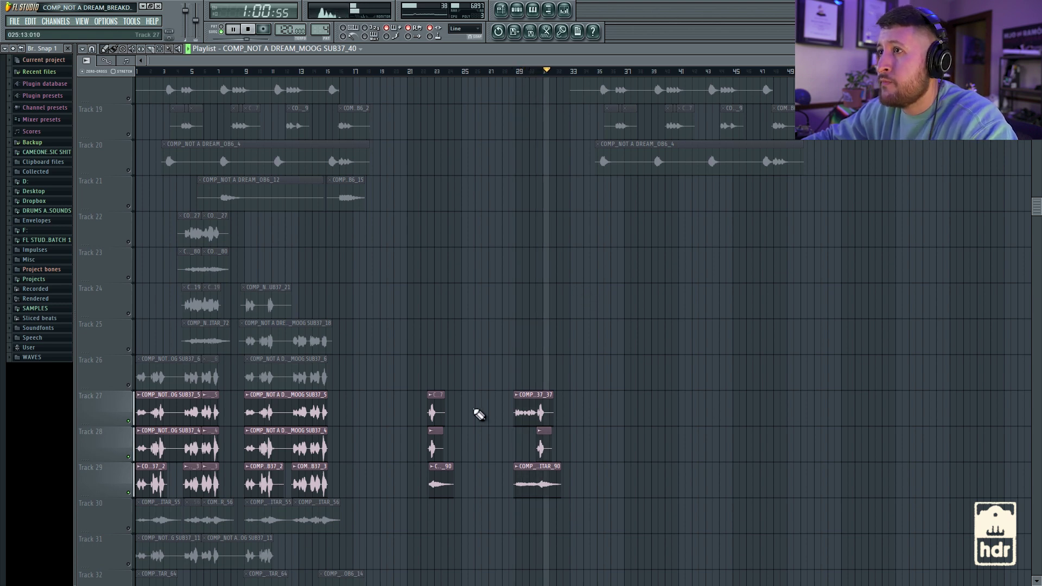
key("space")
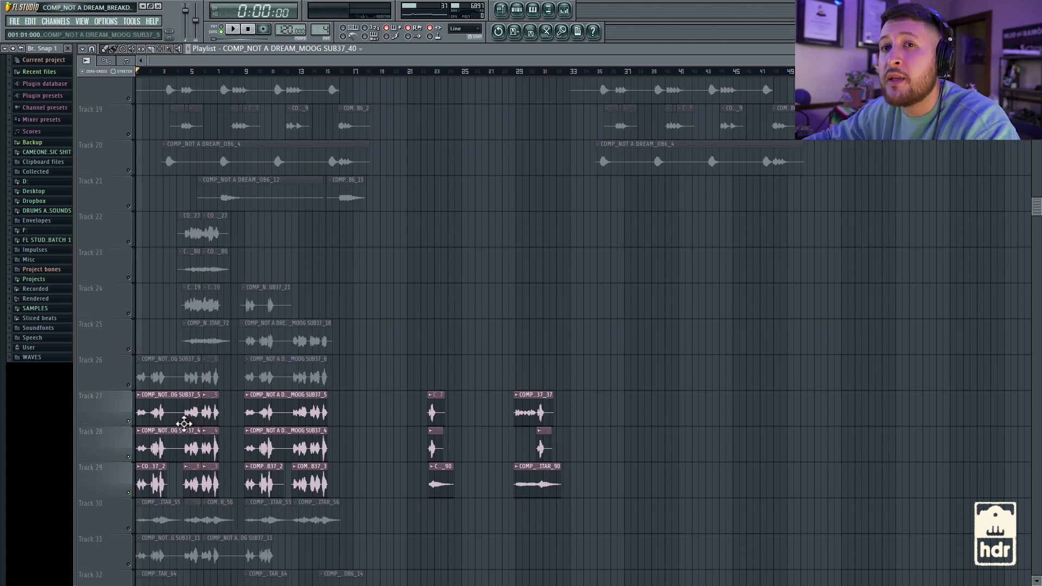
Drop Tracks 28 and 29 from the solo, leaving Track 27
left_click(136, 430)
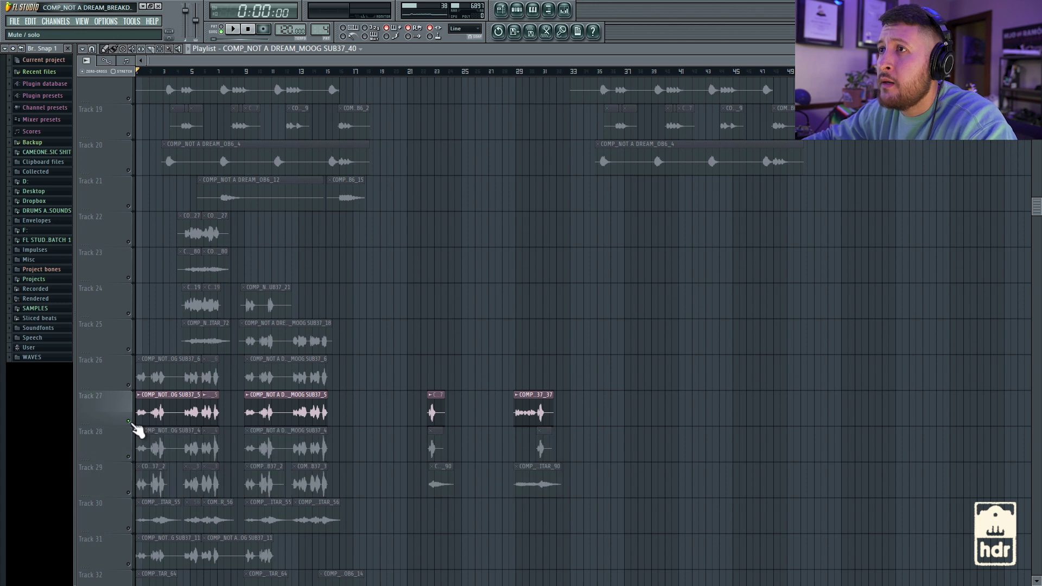
scroll(430, 337, "up", 5)
scroll(481, 324, "up", 1)
Solo Track 10 and play from bar 25, then stop and rewind
left_click(130, 315)
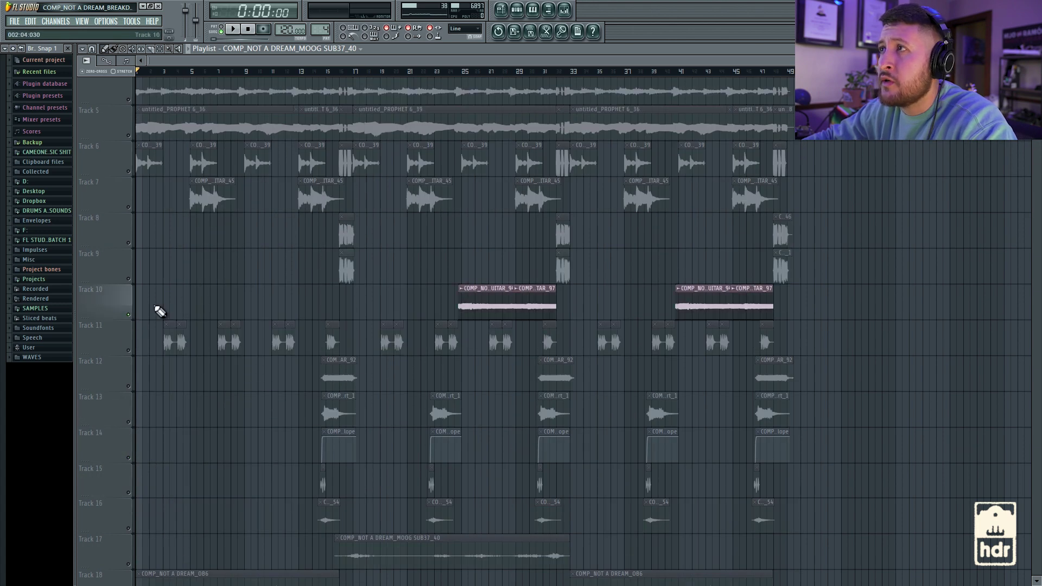
left_click(463, 74)
key("space")
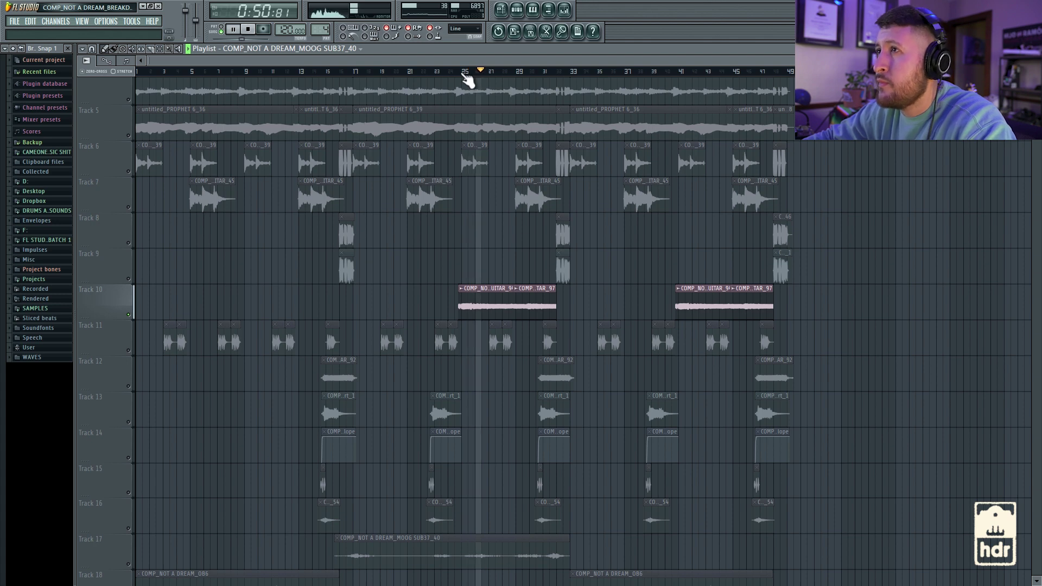
key("space")
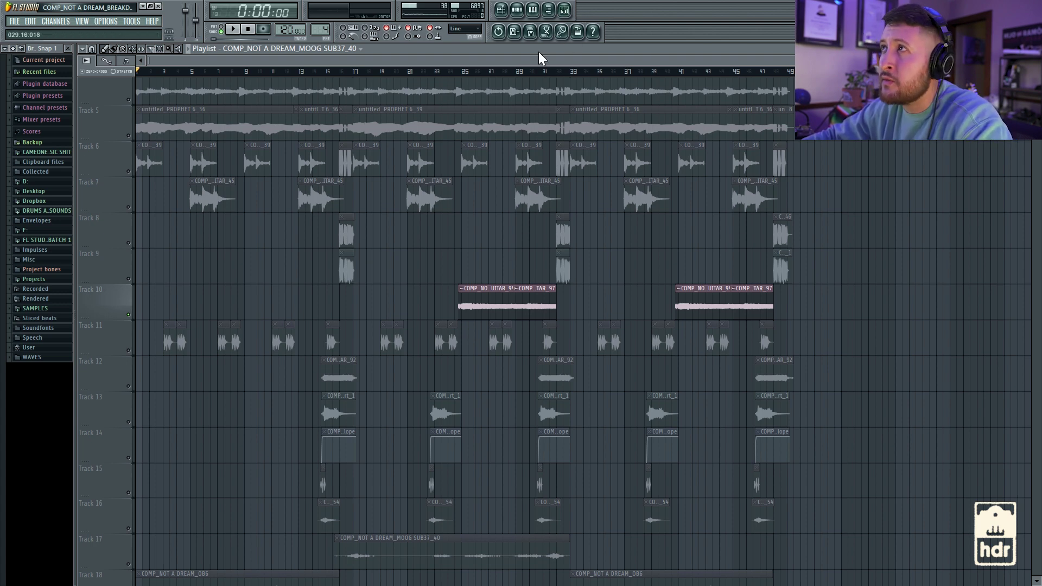
Briefly open the mixer to look at the channels, then close it
left_click(569, 11)
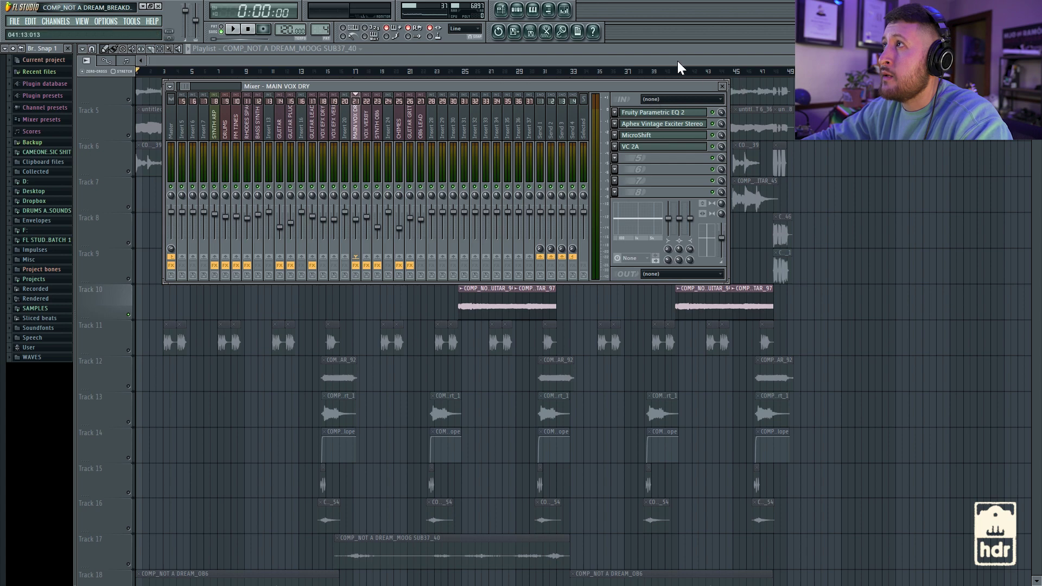
key("F9")
scroll(319, 252, "down", 5)
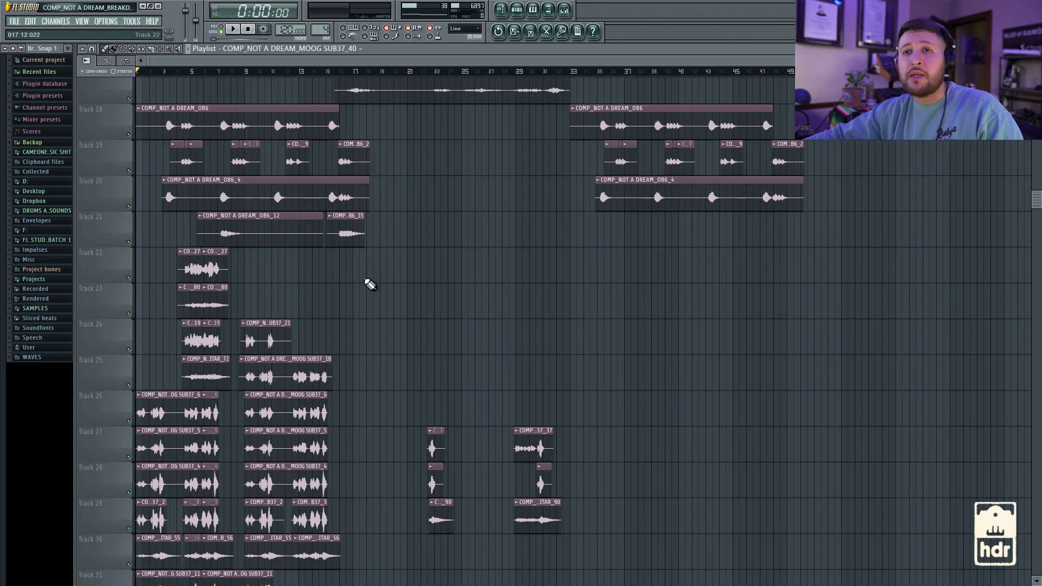
Play the arrangement from bar 33 to about 1:12, then stop and rewind
scroll(370, 284, "up", 5)
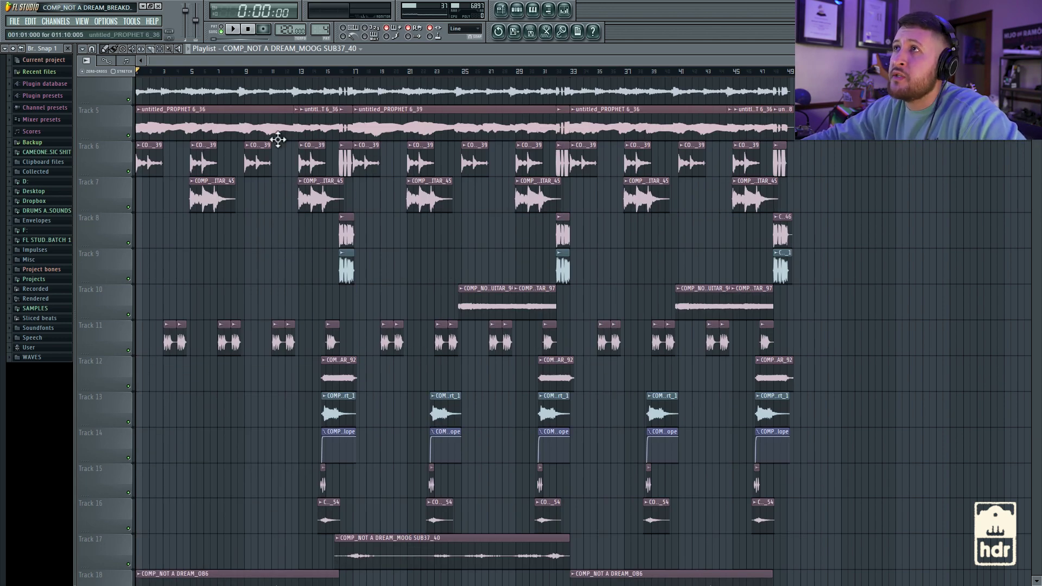
scroll(348, 103, "up", 2)
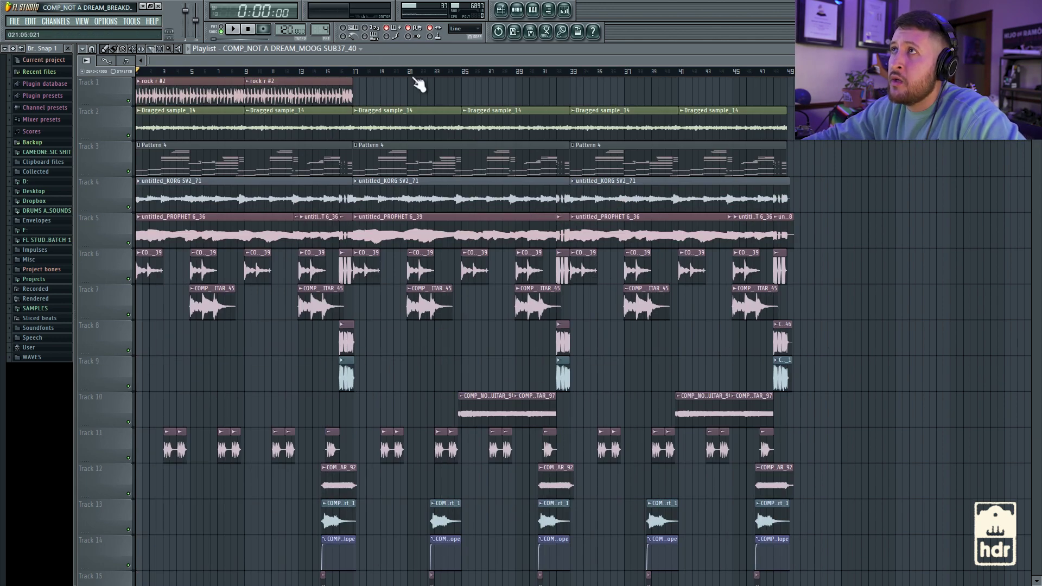
scroll(559, 155, "down", 2)
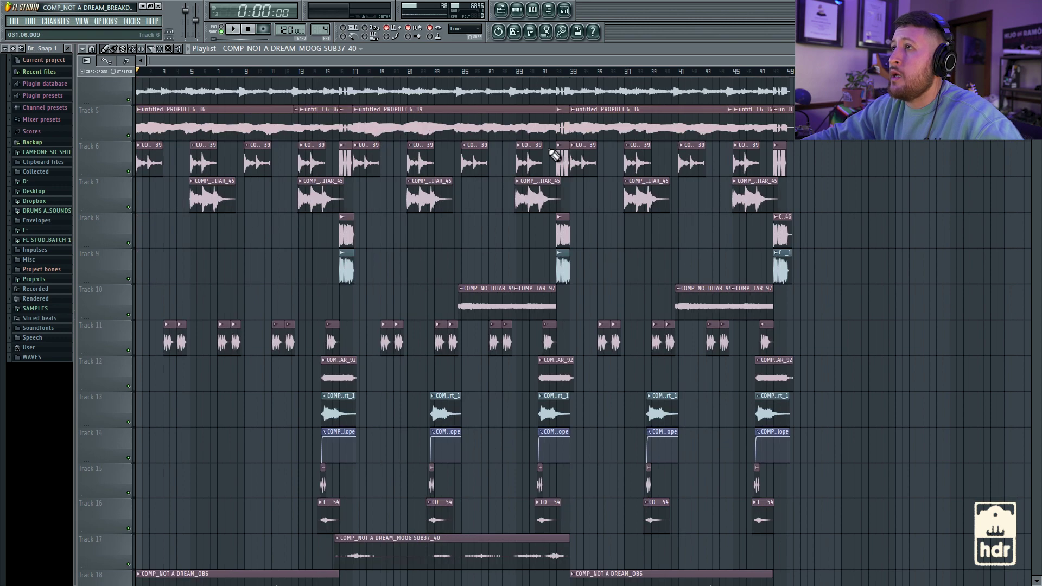
scroll(594, 184, "down", 3)
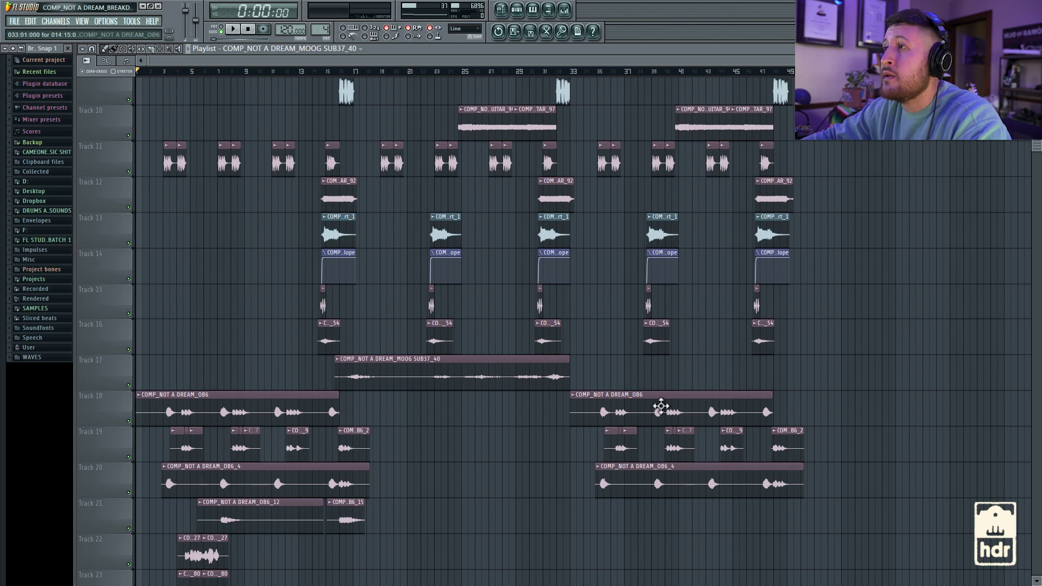
scroll(624, 109, "up", 2)
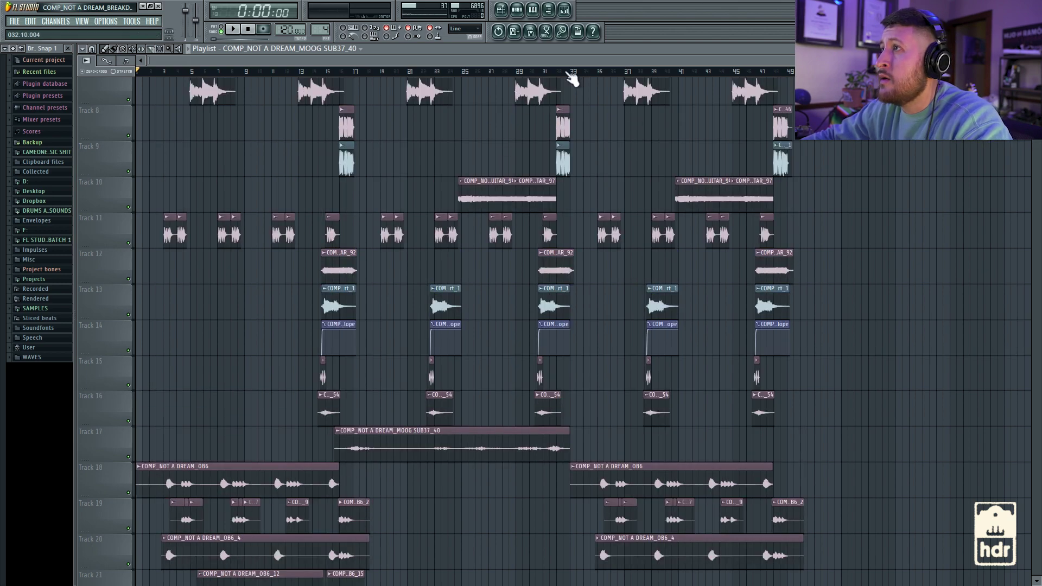
scroll(612, 177, "up", 4)
left_click(573, 72)
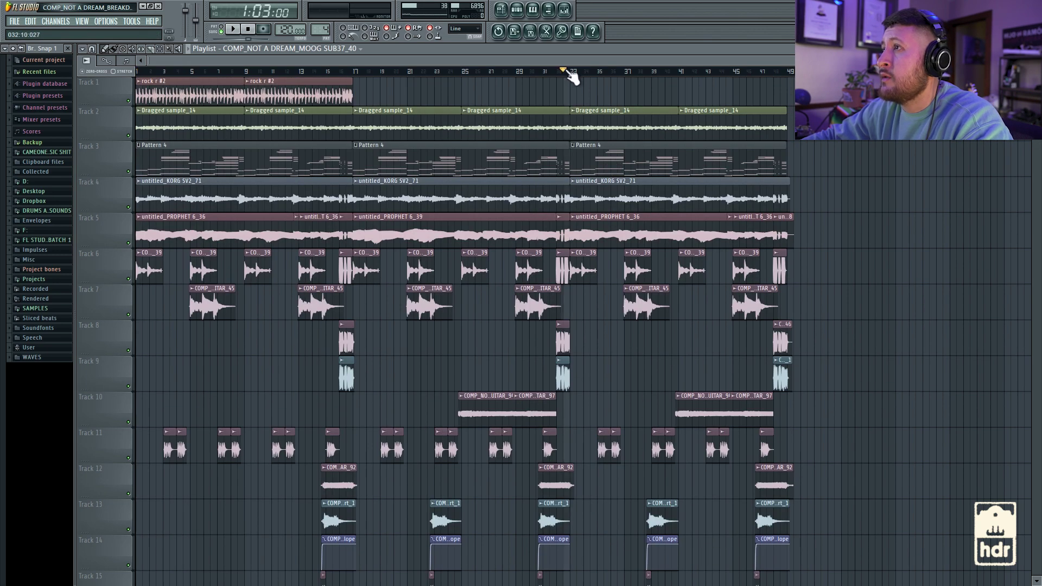
key("space")
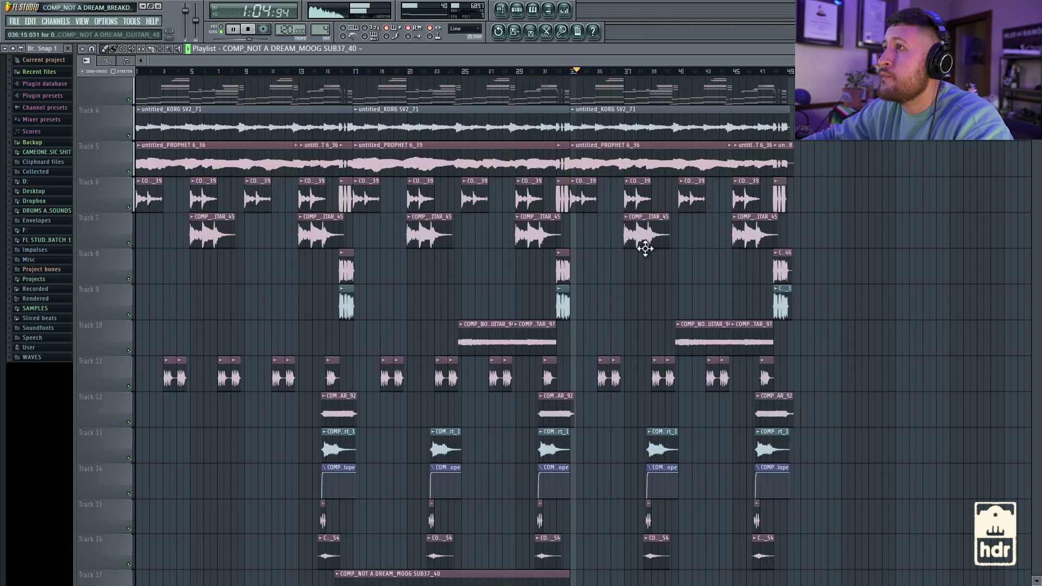
scroll(645, 249, "down", 10)
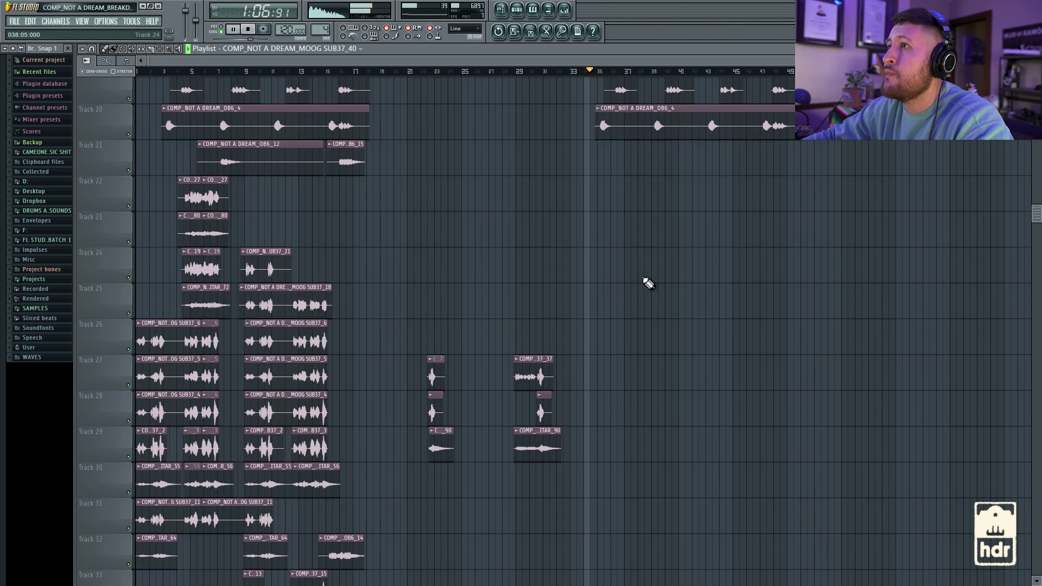
scroll(649, 283, "down", 5)
scroll(649, 283, "up", 8)
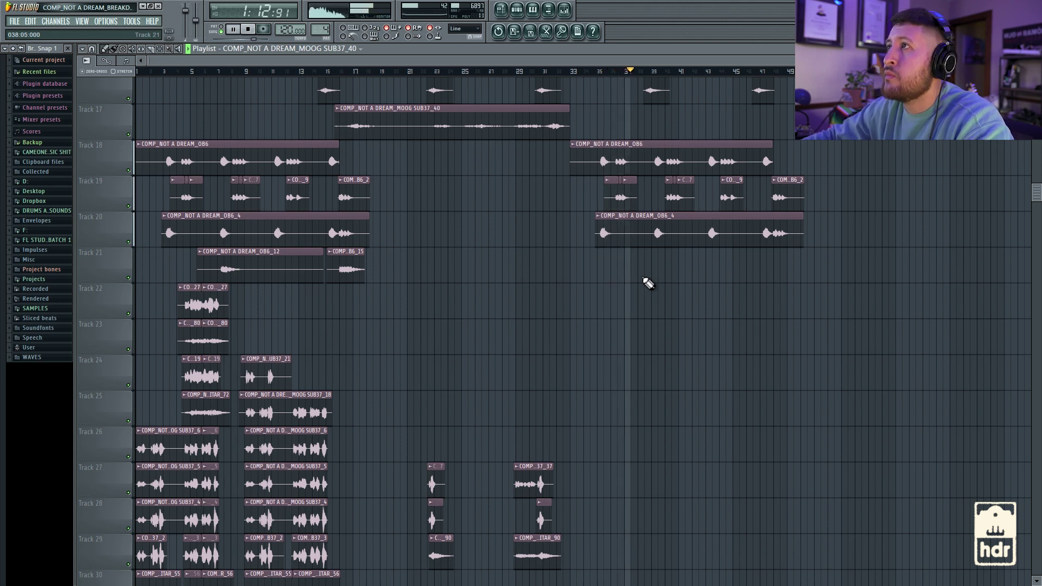
key("space")
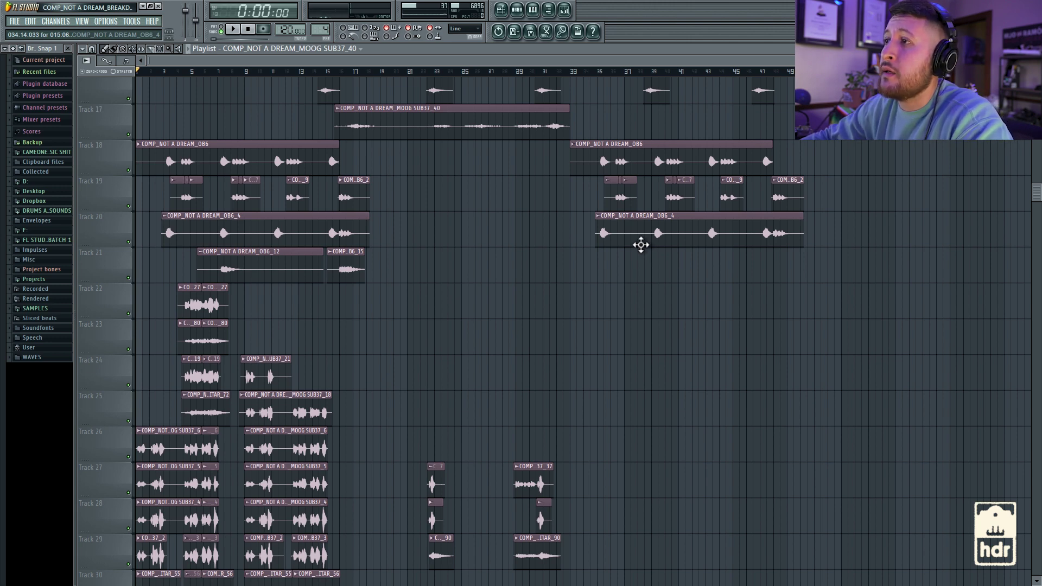
scroll(633, 236, "up", 4)
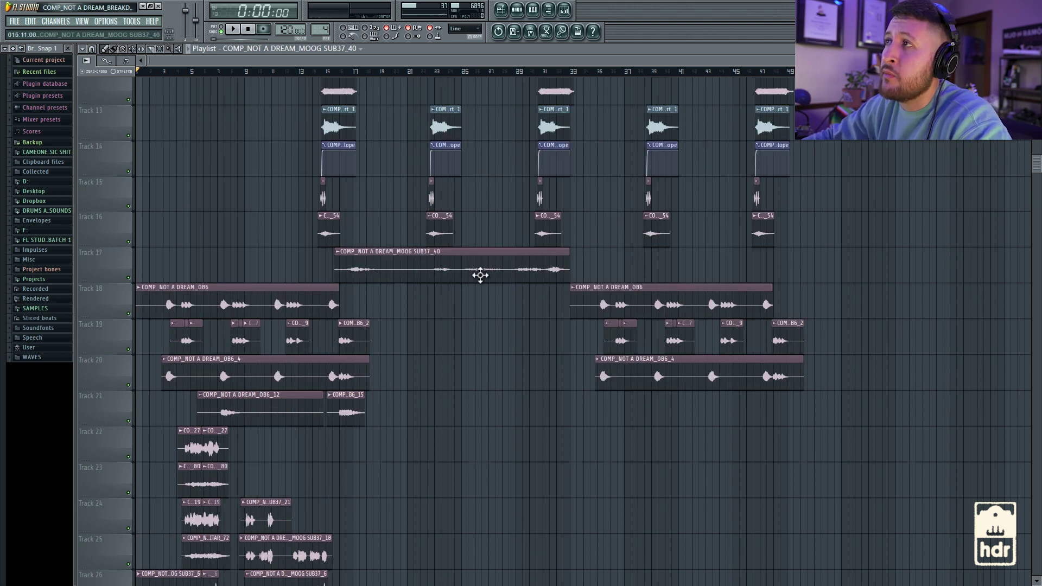
scroll(482, 288, "down", 4)
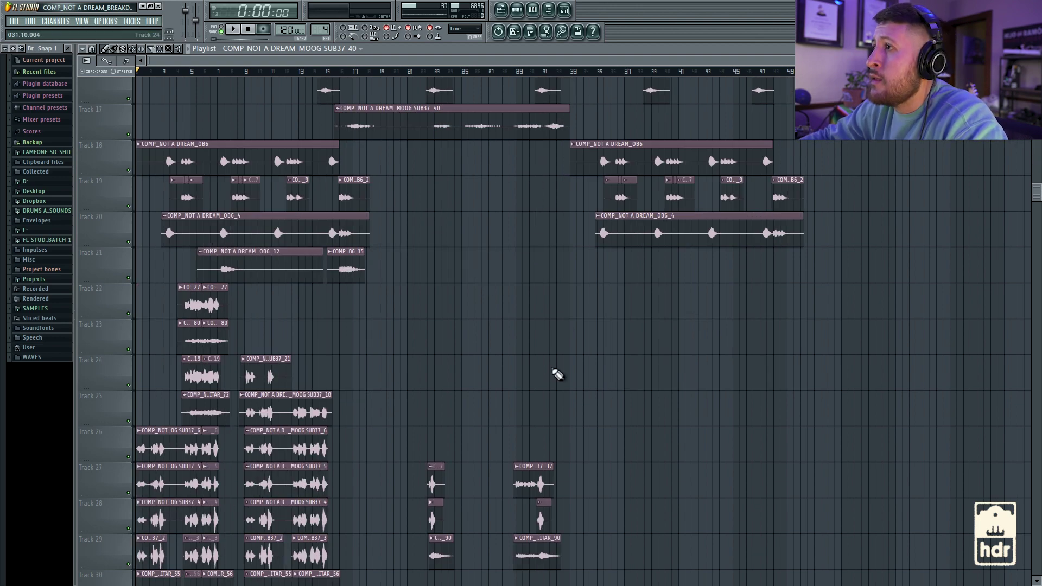
scroll(554, 373, "down", 4)
scroll(550, 371, "up", 2)
scroll(550, 370, "up", 13)
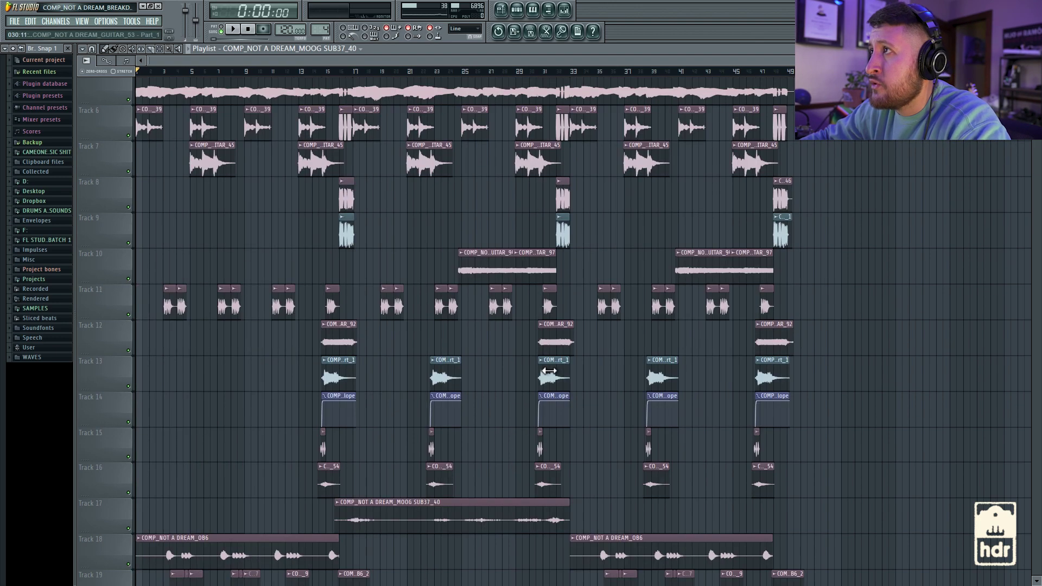
scroll(643, 276, "up", 2)
scroll(643, 276, "down", 11)
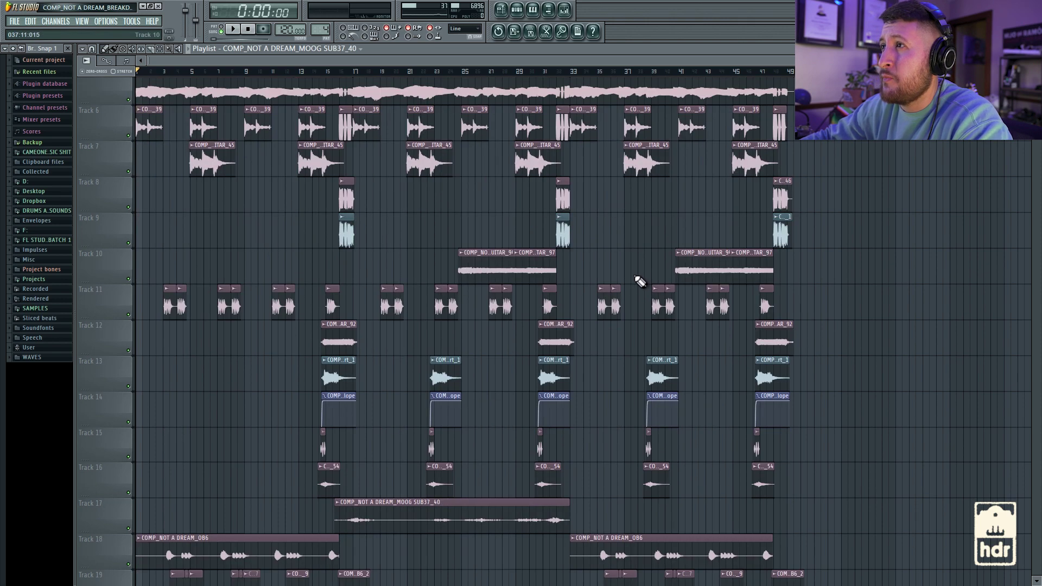
scroll(583, 308, "up", 15)
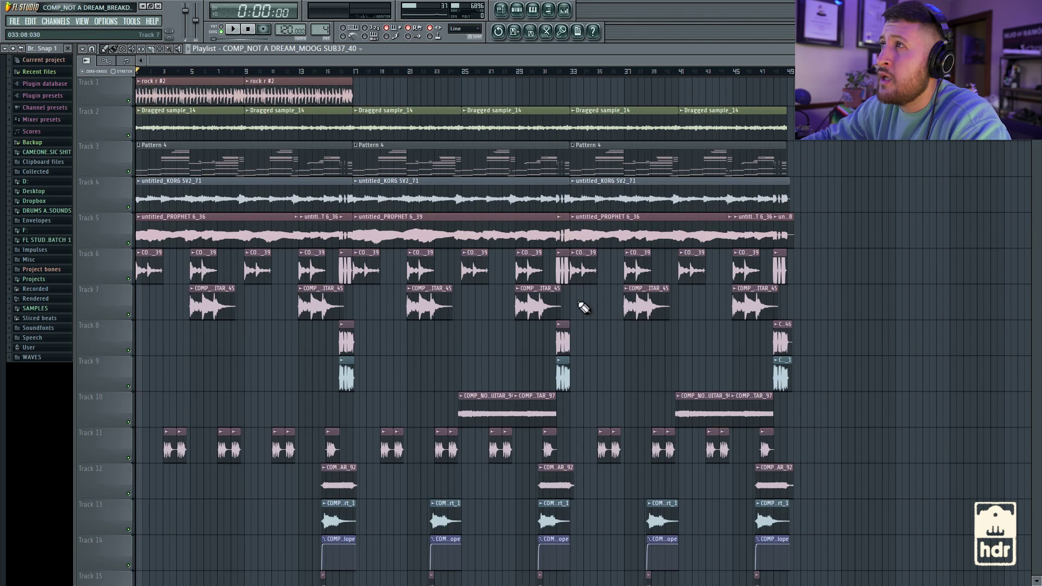
scroll(583, 308, "down", 3)
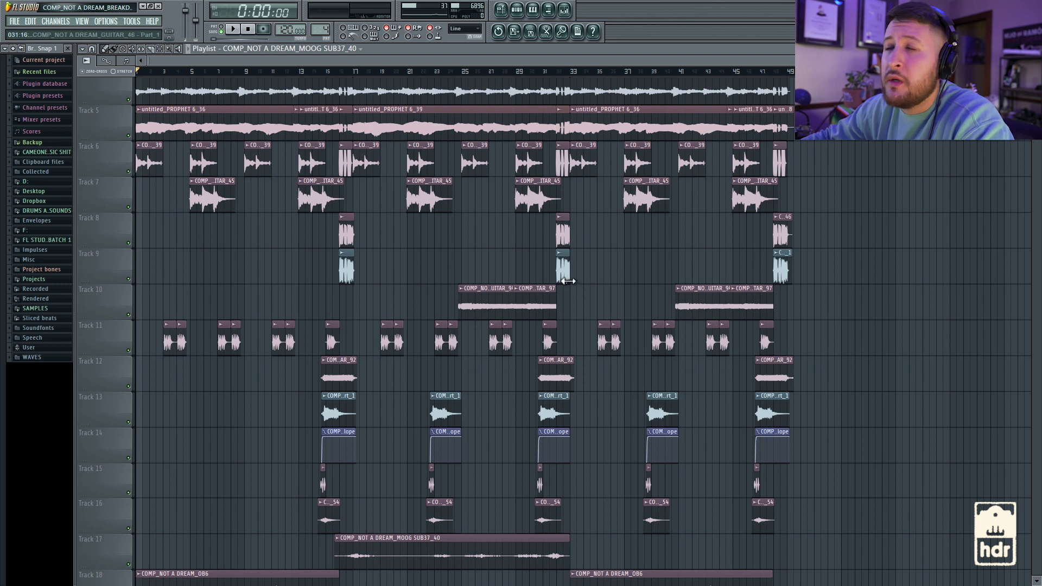
scroll(581, 280, "down", 4)
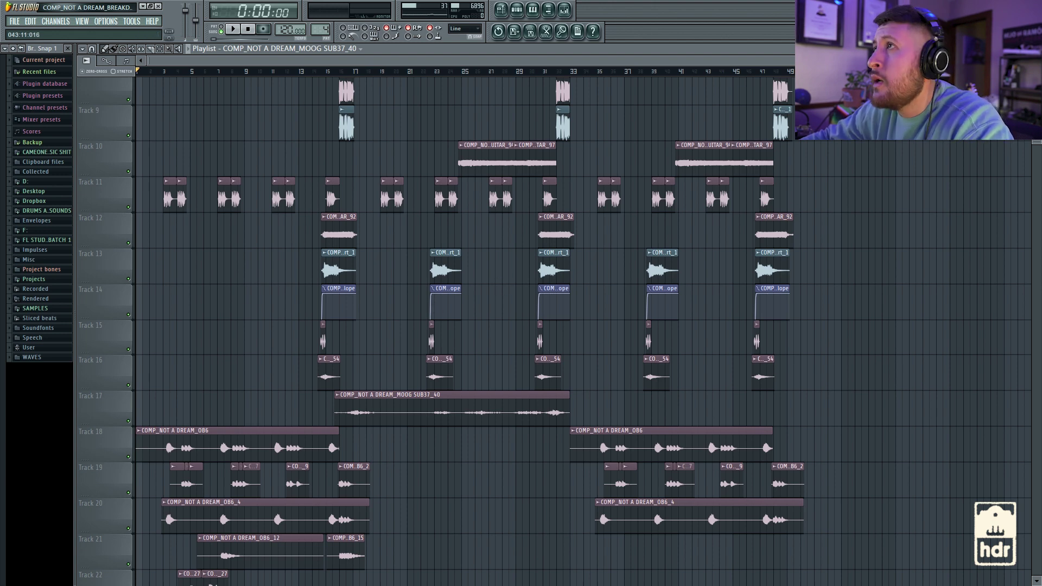
scroll(758, 181, "up", 7)
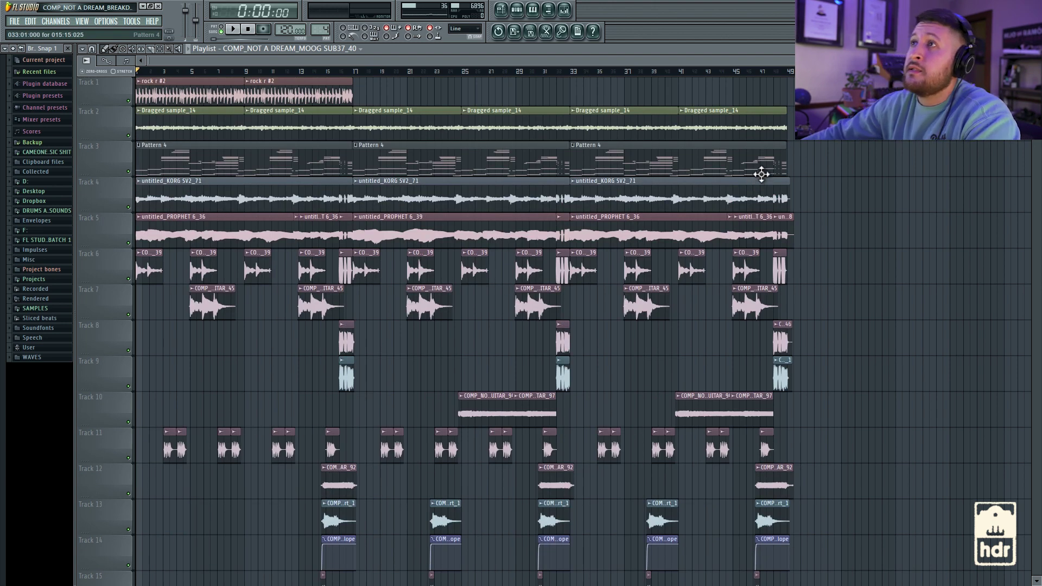